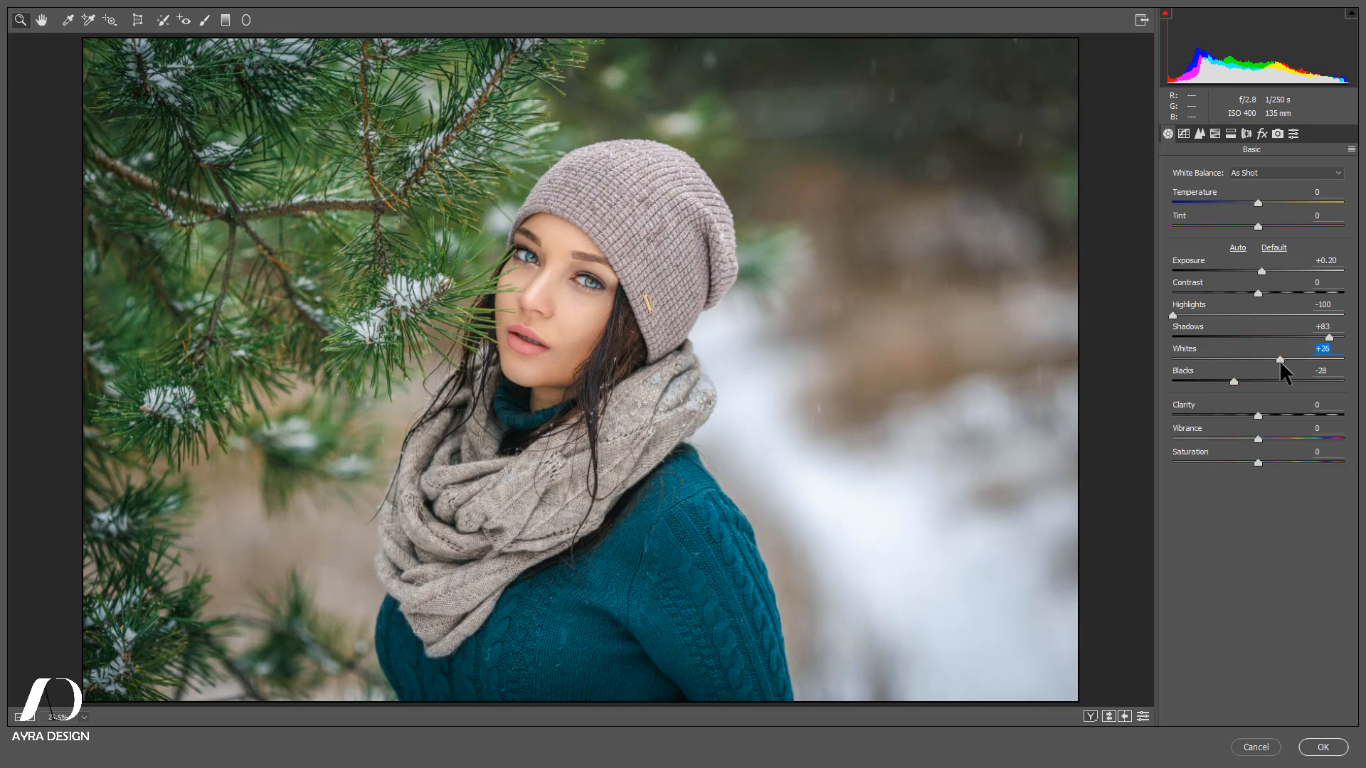
- Set whites to +21, temperature to -9, tint to +13, vibrance to +8 and saturation to -14 in the basic adjustments
drag(1279, 359, 1275, 360)
mouse_move(1258, 203)
mouse_down()
mouse_move(1241, 225)
mouse_move(1268, 227)
mouse_up()
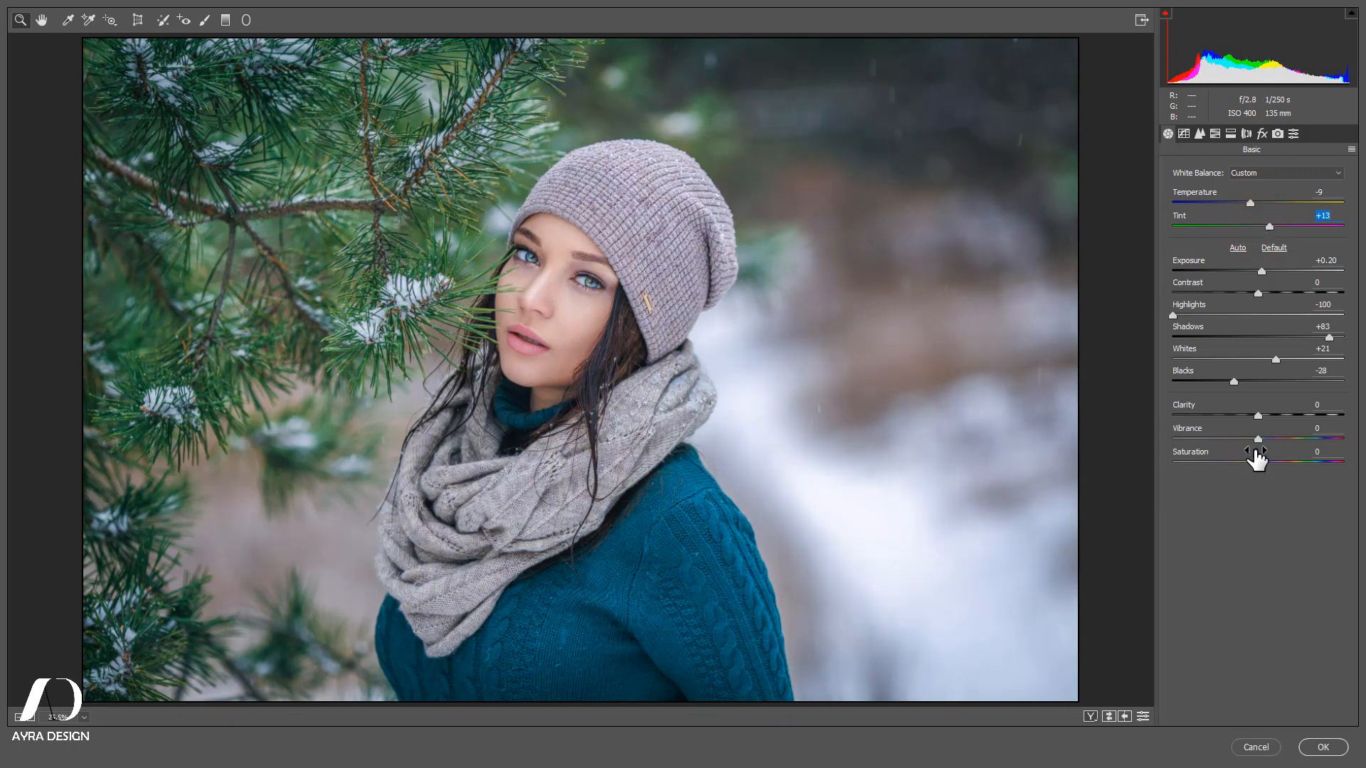
drag(1258, 440, 1245, 461)
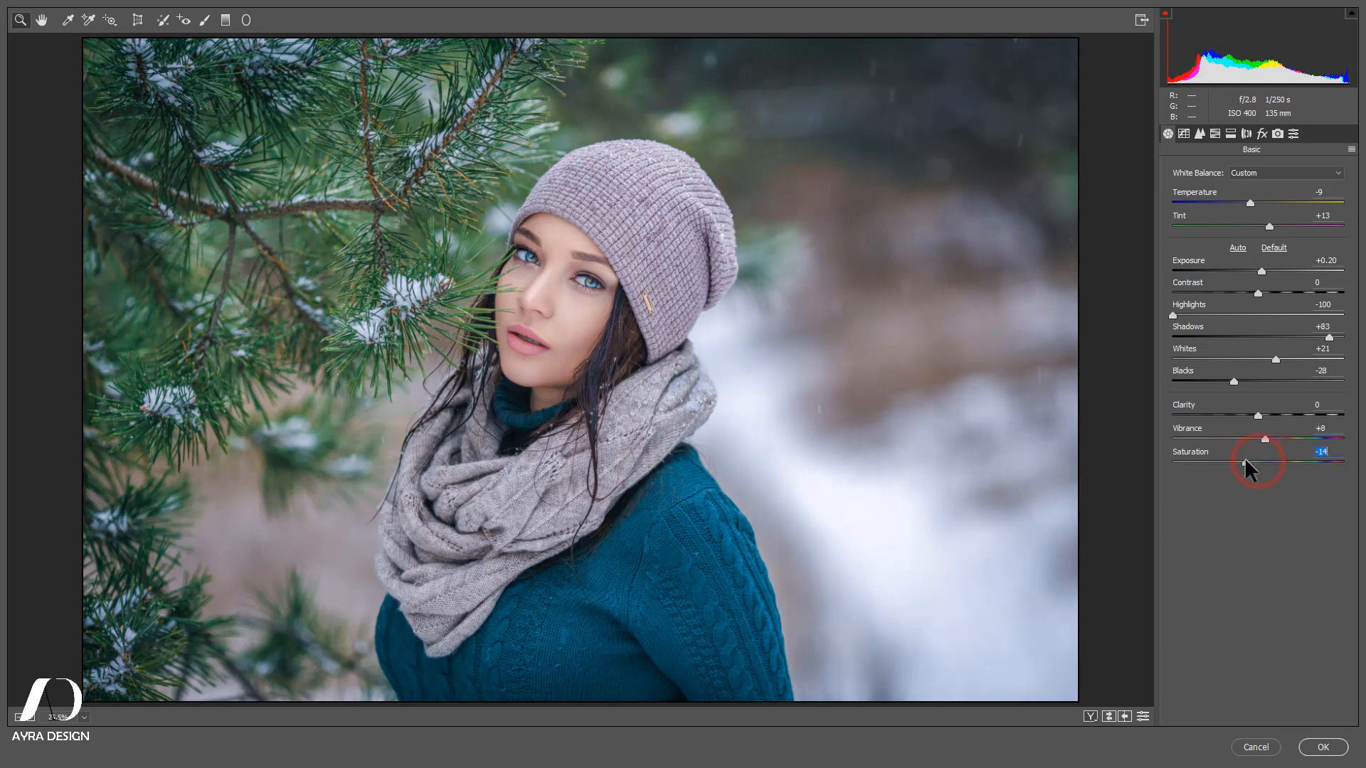
- Shape the RGB point curve with a slightly lifted black point and points at input/output 39/29, 116/118 and 193/192
click(1184, 134)
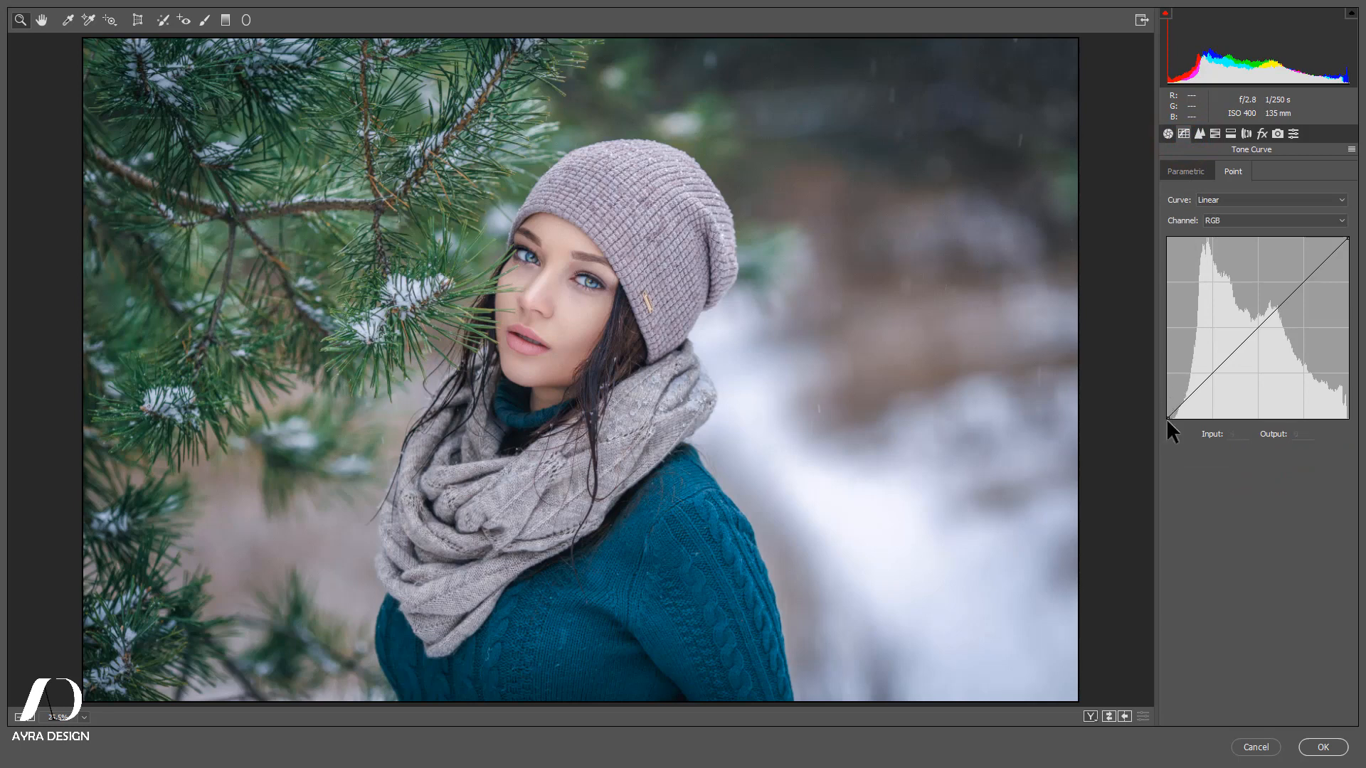
drag(1166, 416, 1193, 396)
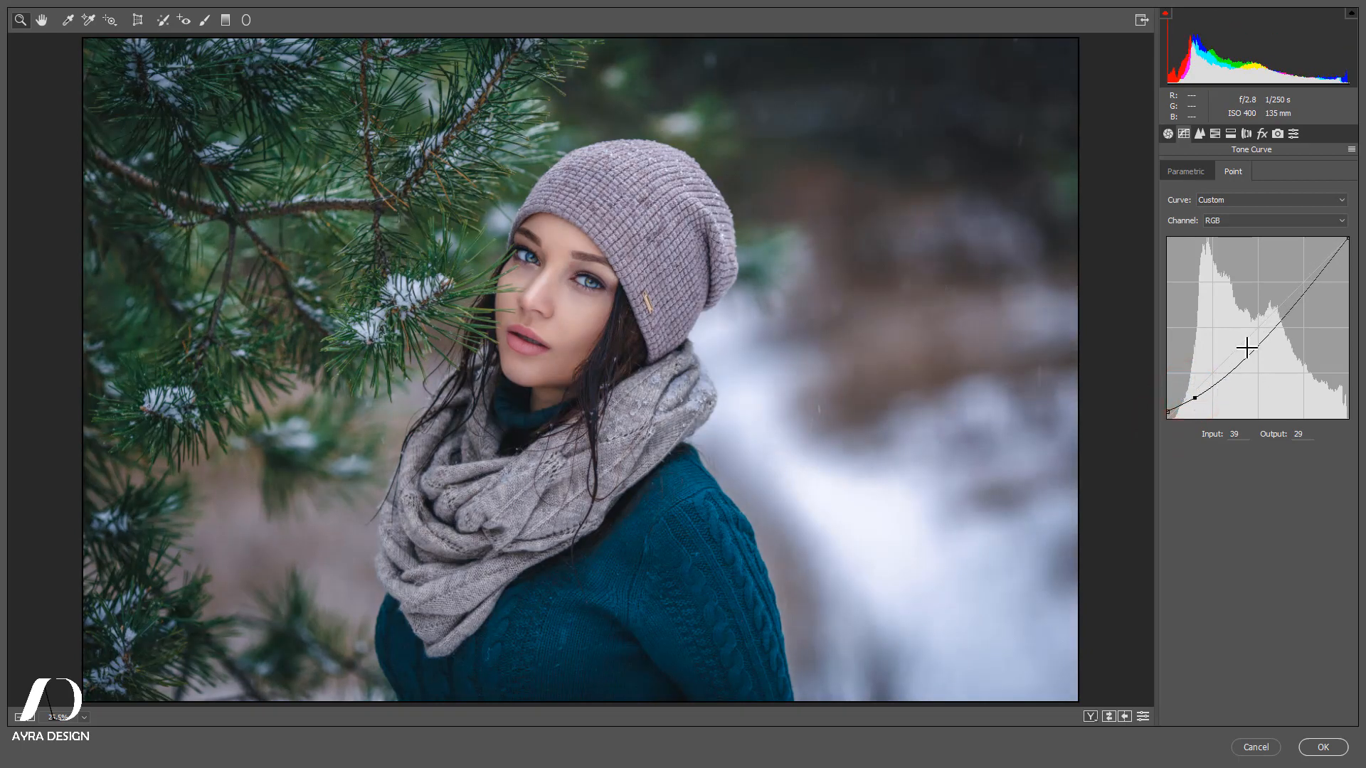
drag(1250, 356, 1249, 334)
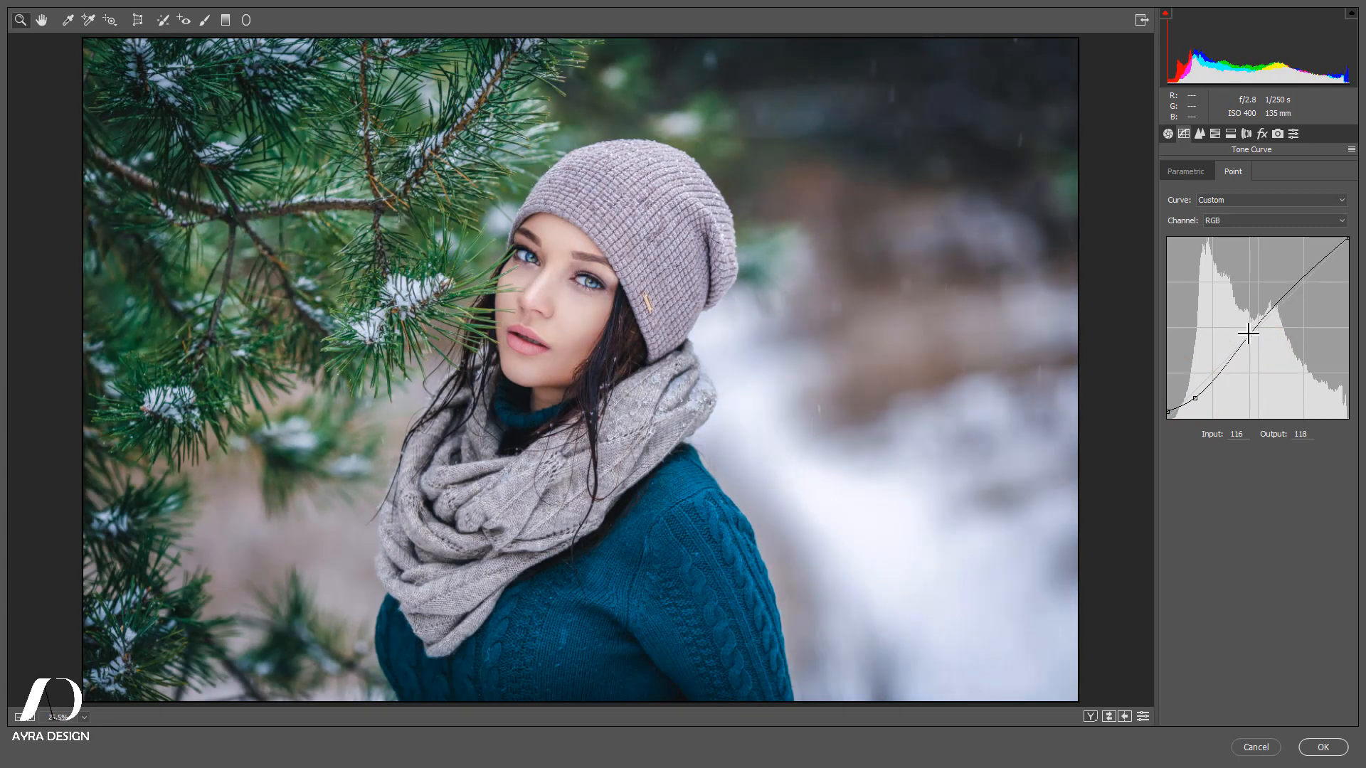
click(1301, 280)
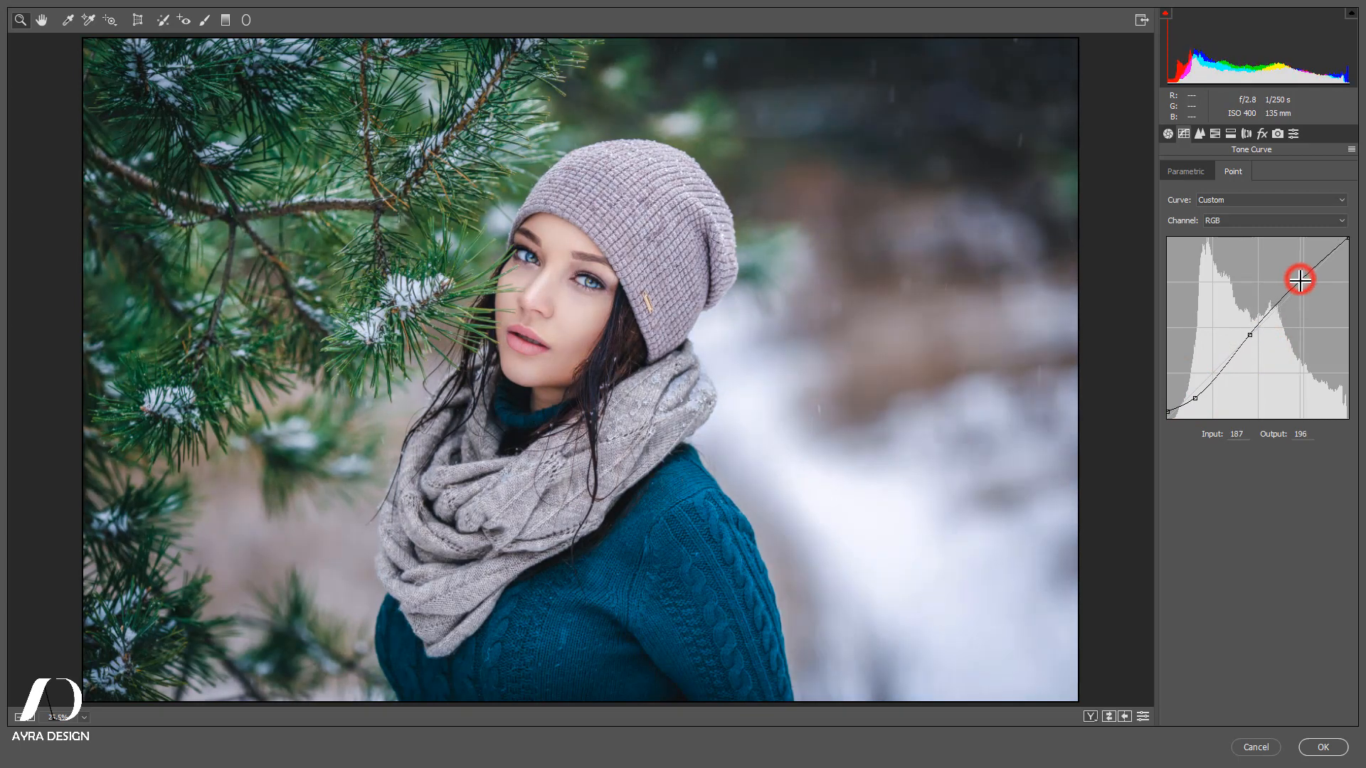
drag(1301, 280, 1303, 281)
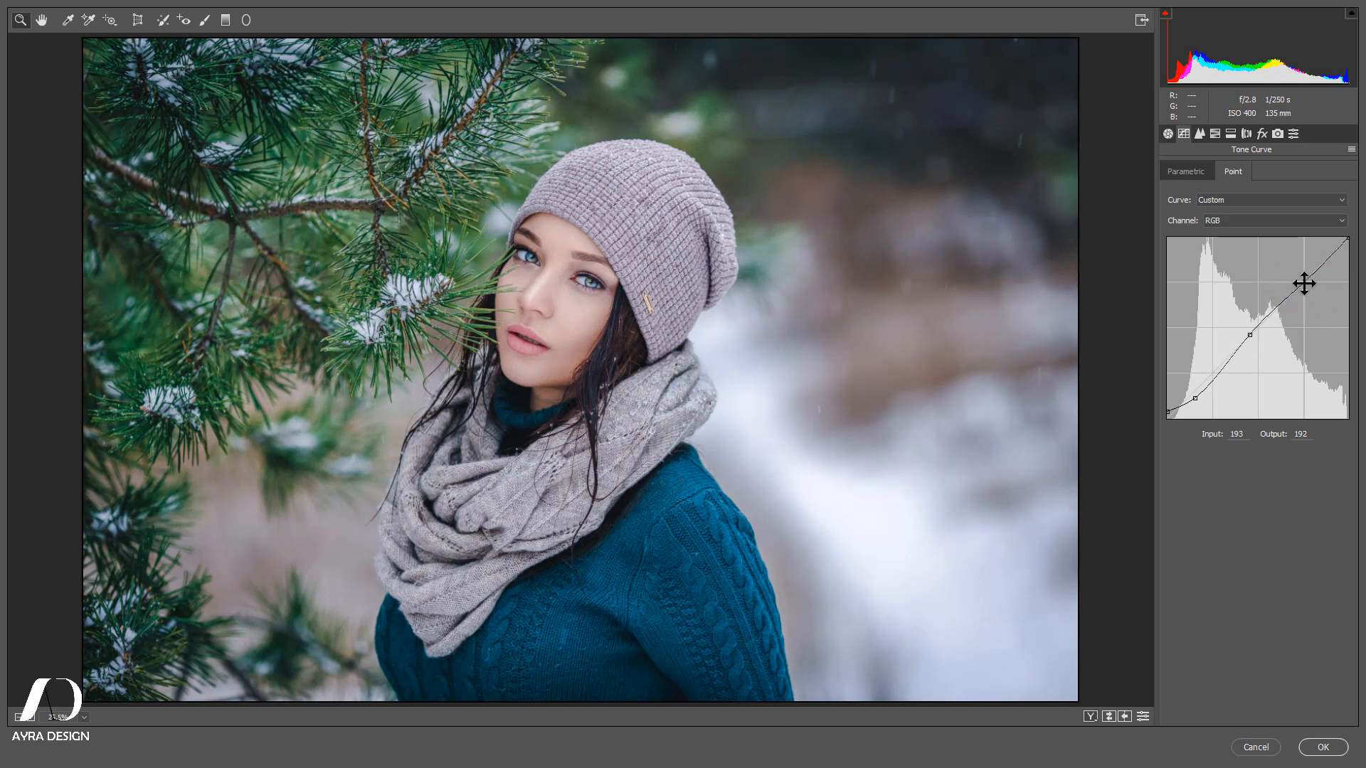
- Raise the green channel's midtones on the point curve from input 123 to output 132
click(1242, 223)
click(1235, 224)
click(1233, 223)
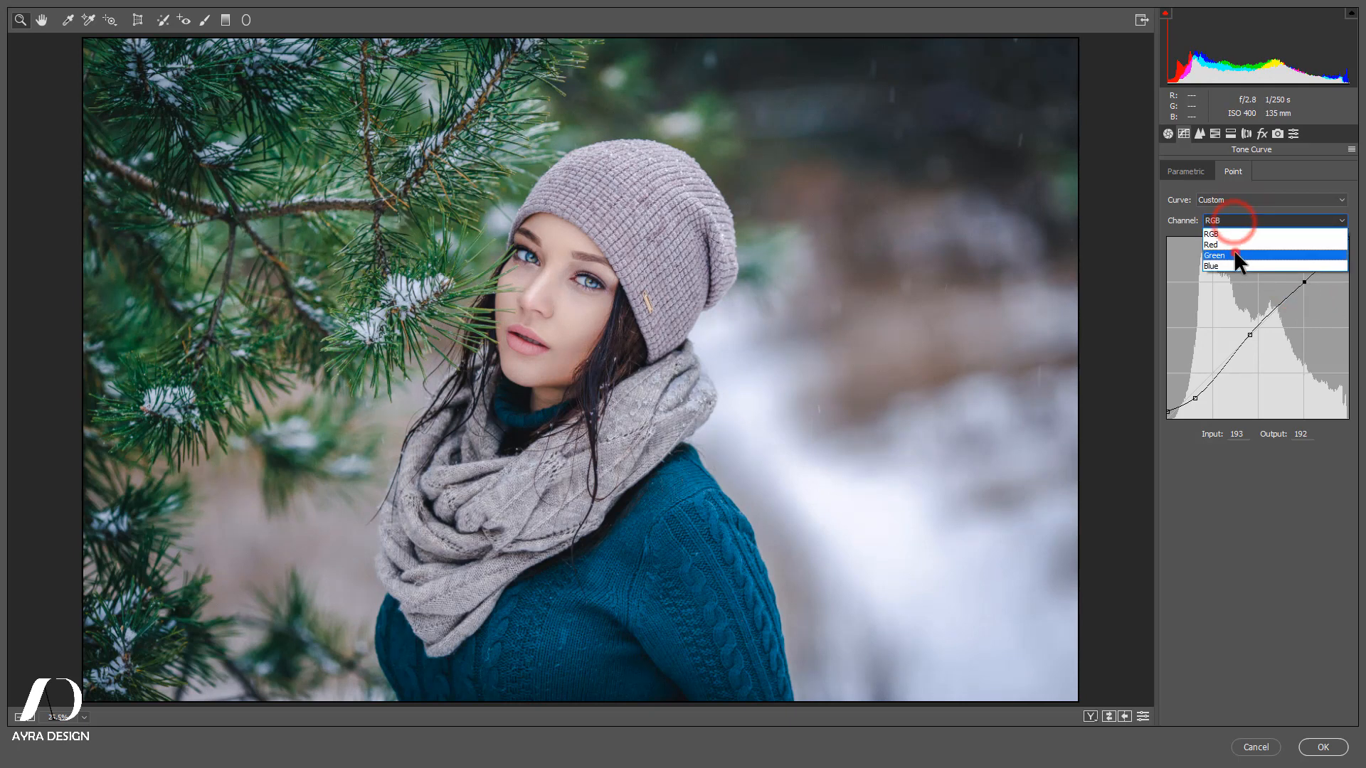
click(1235, 254)
click(1257, 327)
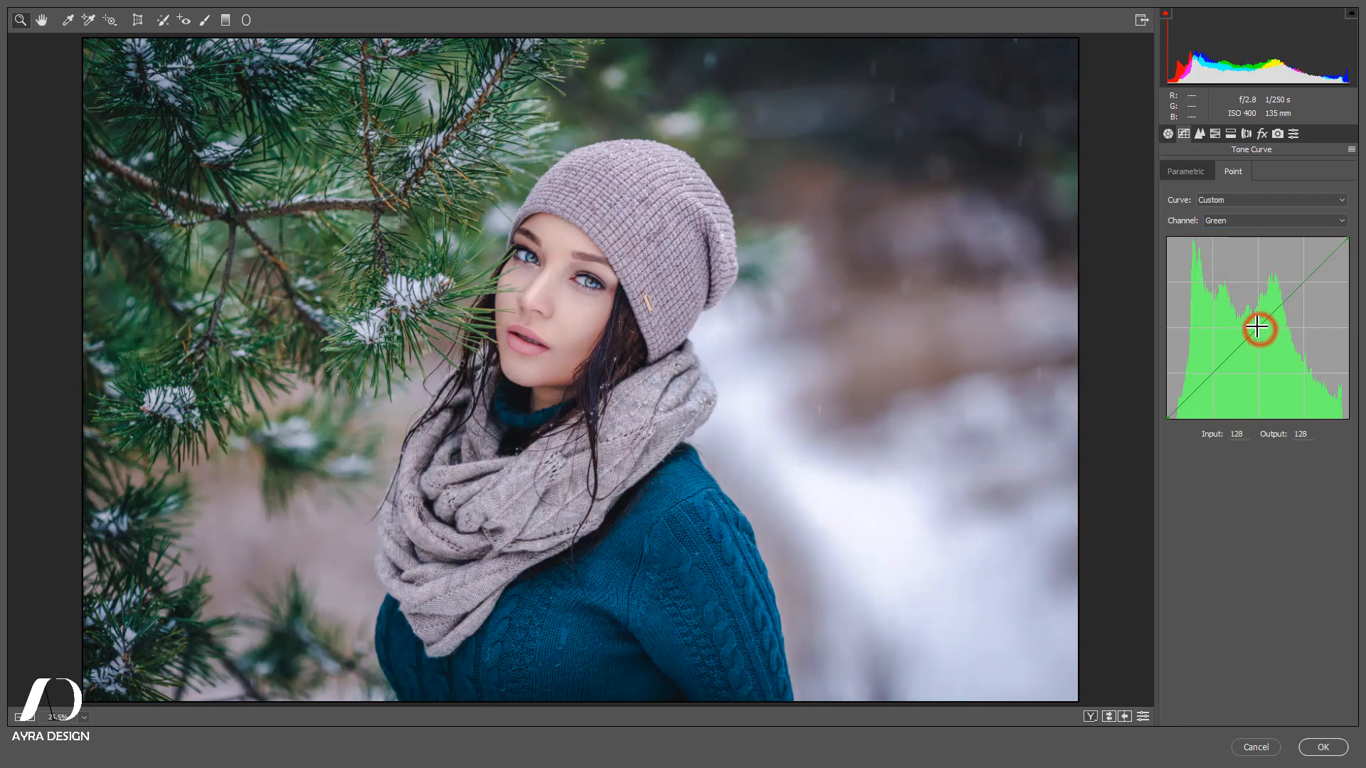
drag(1257, 327, 1253, 324)
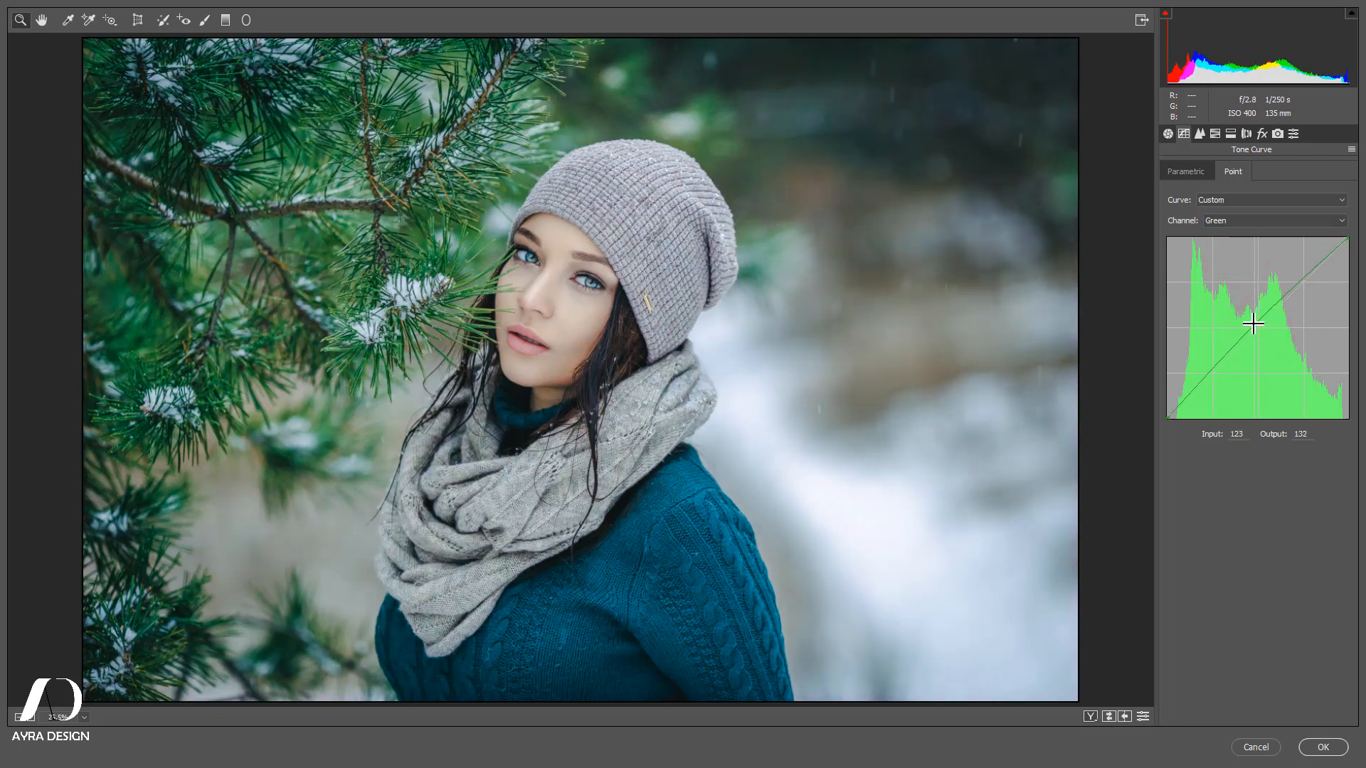
- Raise the blue channel's midtones on the point curve from input 122 to output 132
click(1265, 221)
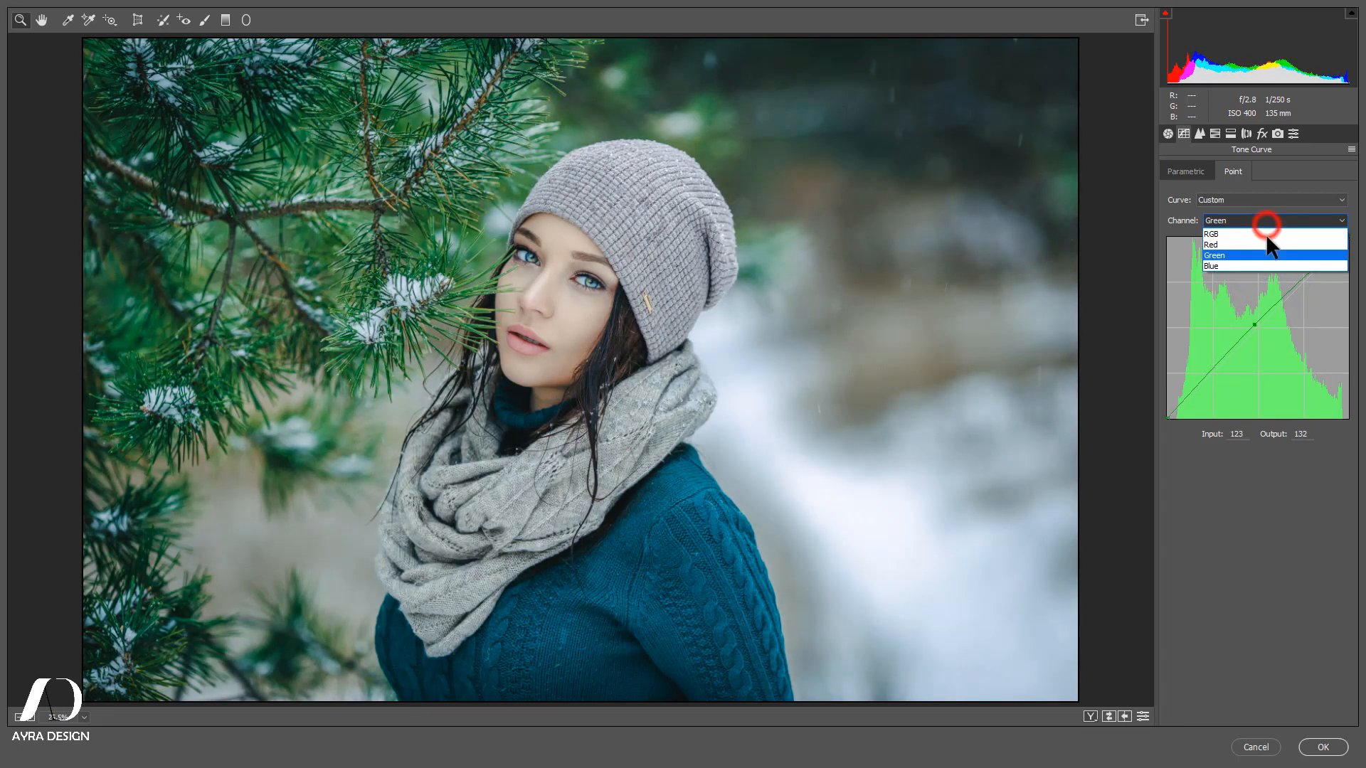
click(1266, 264)
drag(1256, 327, 1253, 324)
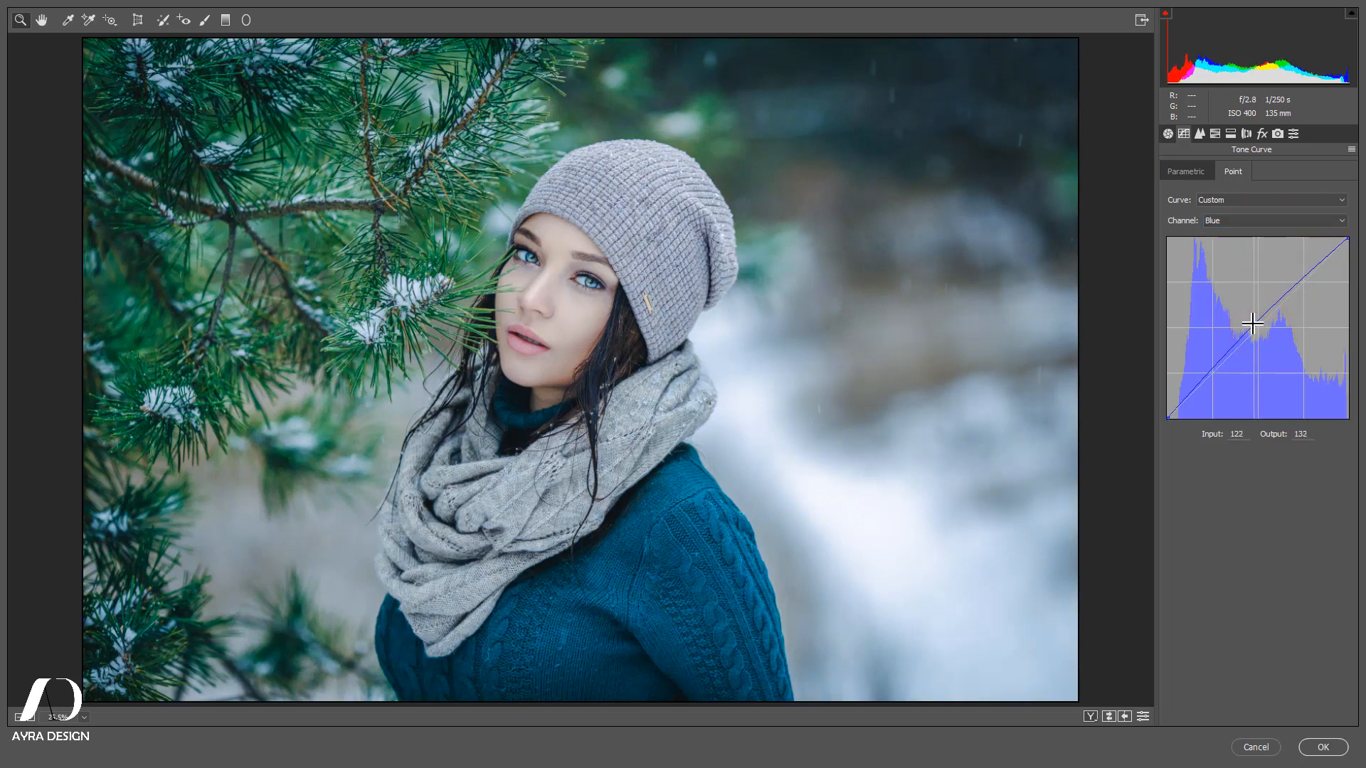
- Darken the photo's edges with a lens vignetting amount of -54 and a midpoint of 0
click(1247, 134)
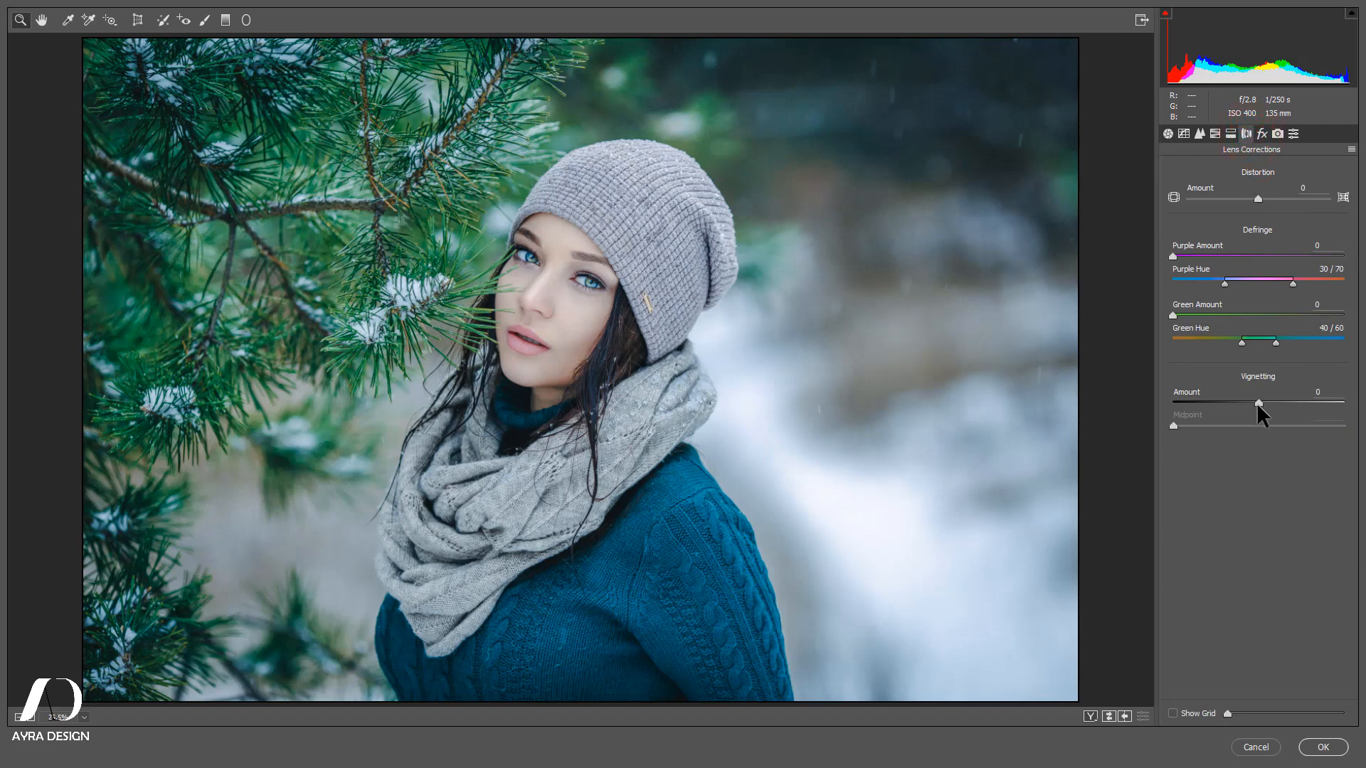
drag(1258, 403, 1138, 418)
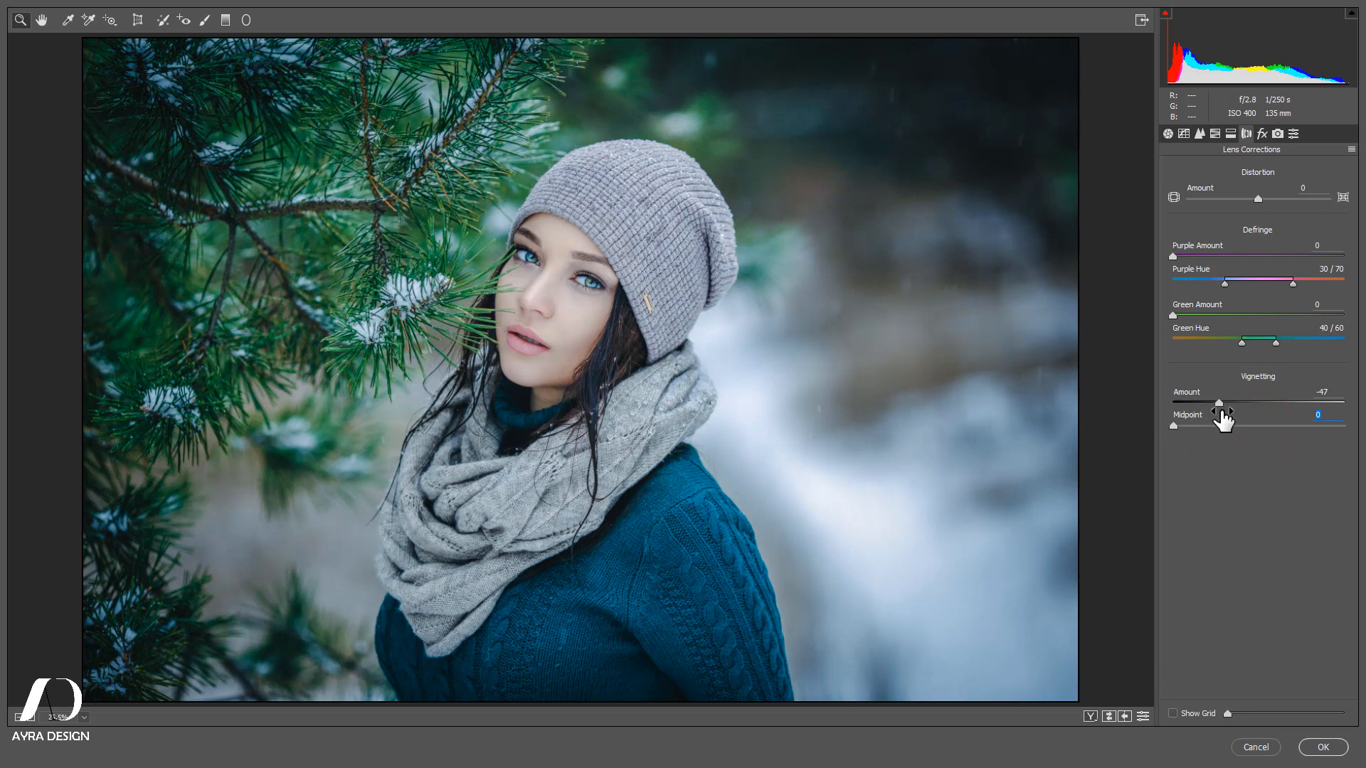
drag(1219, 403, 1213, 403)
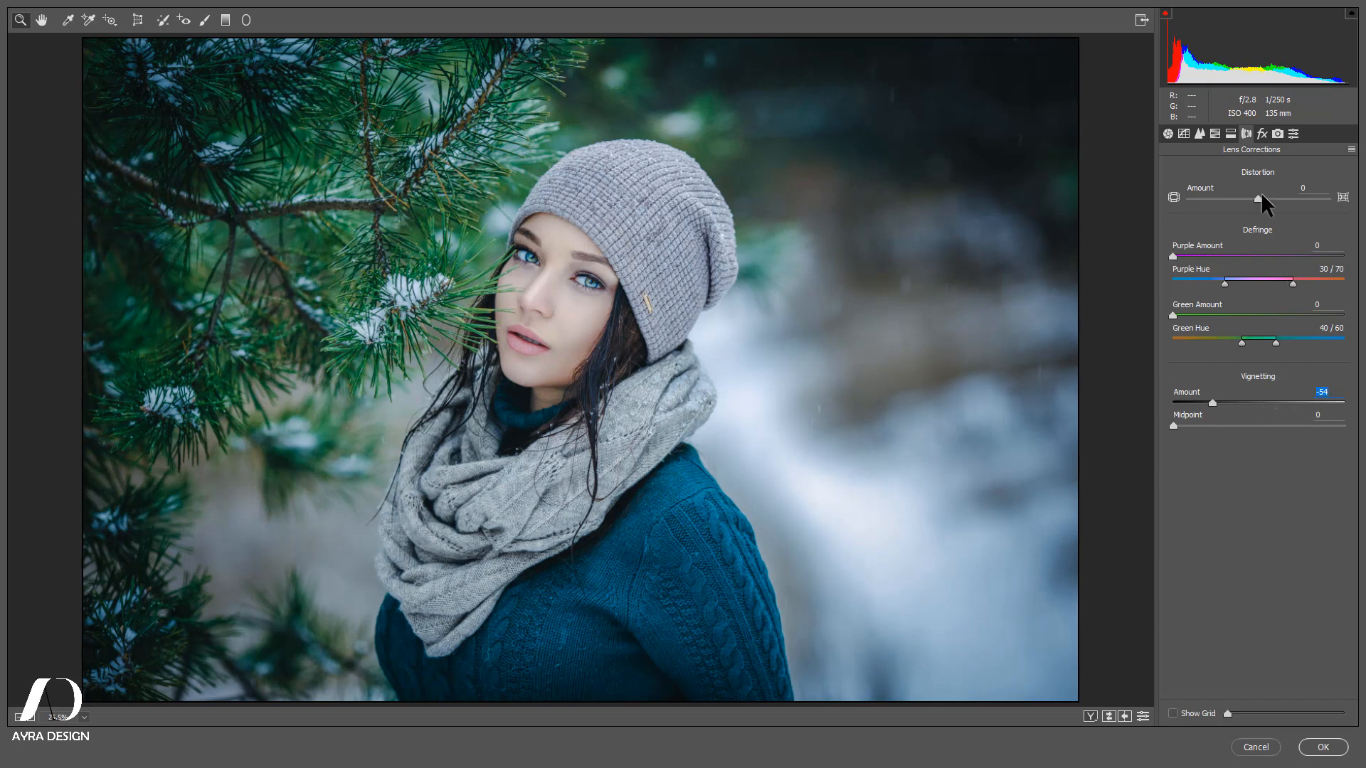
- Set the green primary in the camera calibration to saturation -48 and hue -86
click(1262, 134)
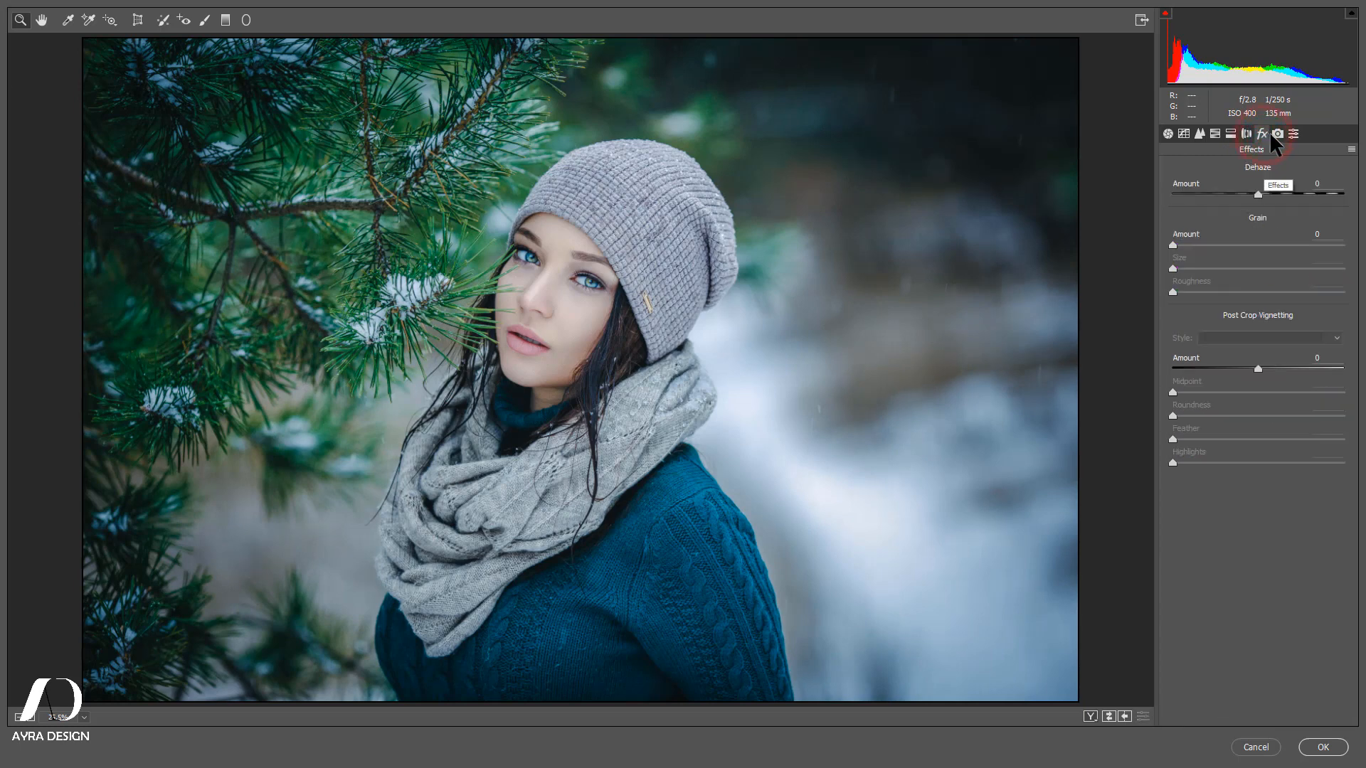
click(1277, 134)
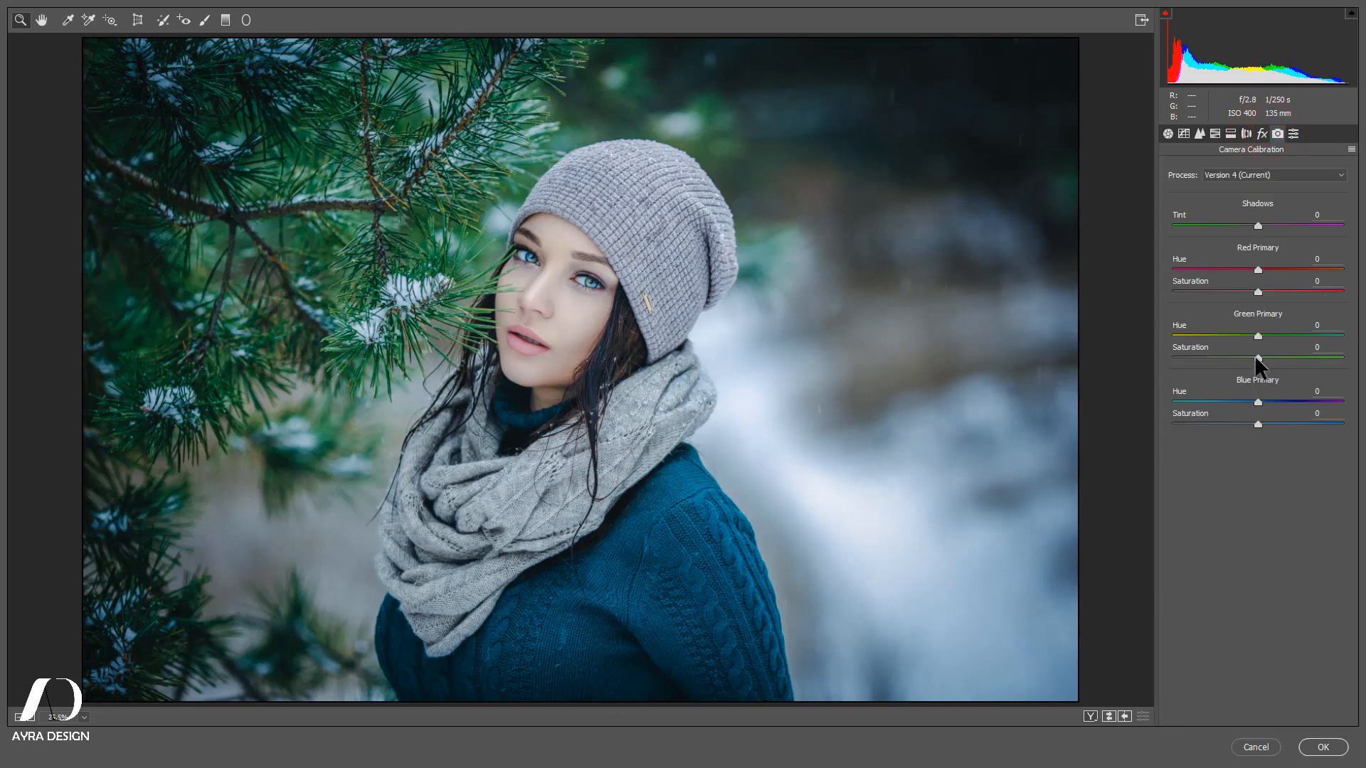
drag(1257, 356, 1204, 358)
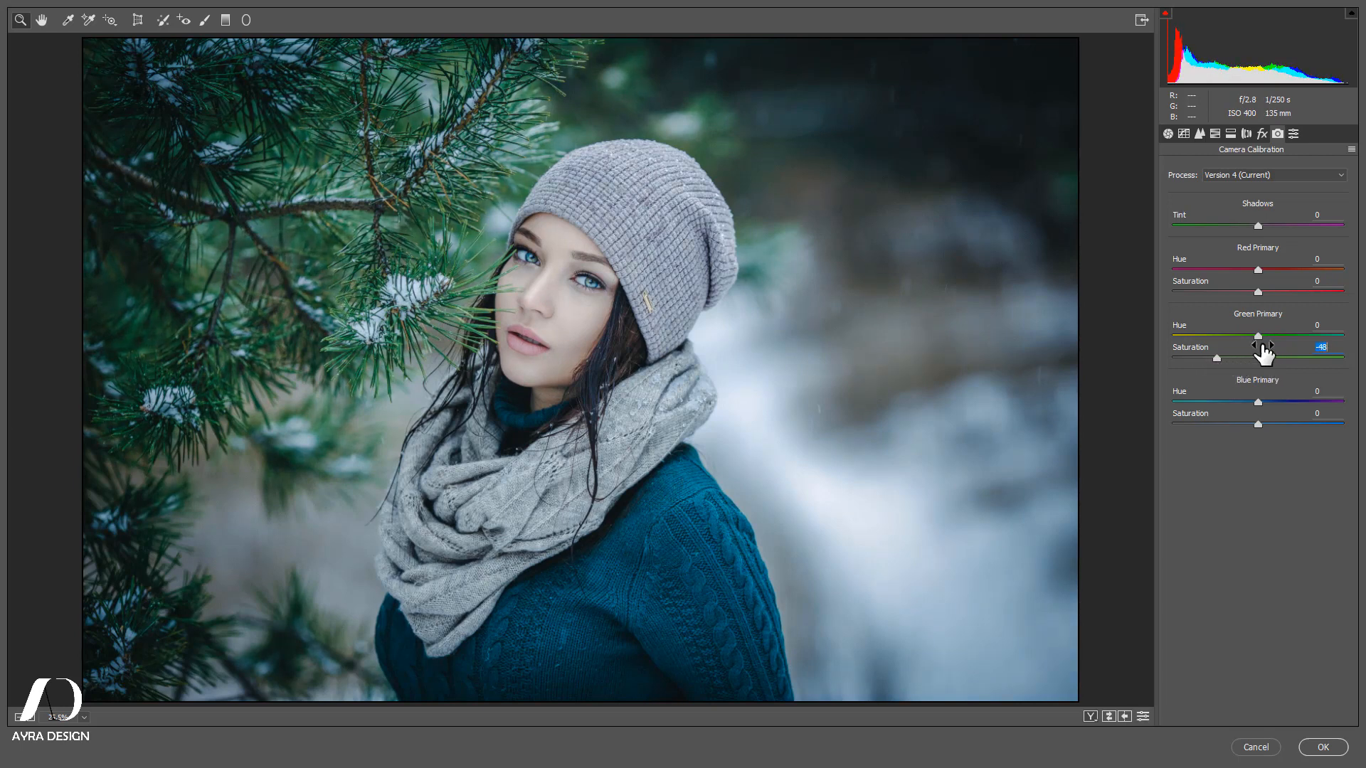
drag(1256, 335, 1181, 348)
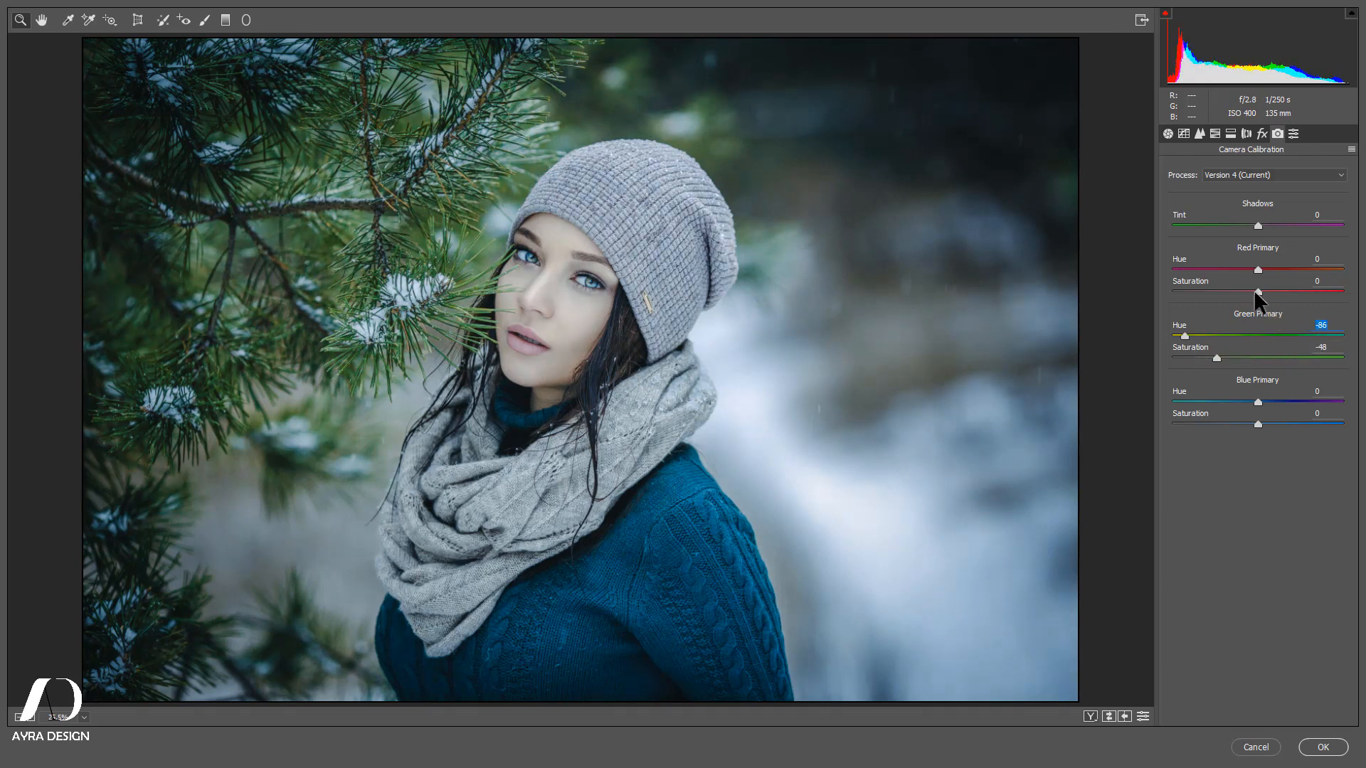
- Set the calibration's red primary to saturation +71 and hue -54, and the shadows tint to +63
drag(1257, 292, 1314, 300)
drag(1257, 269, 1219, 282)
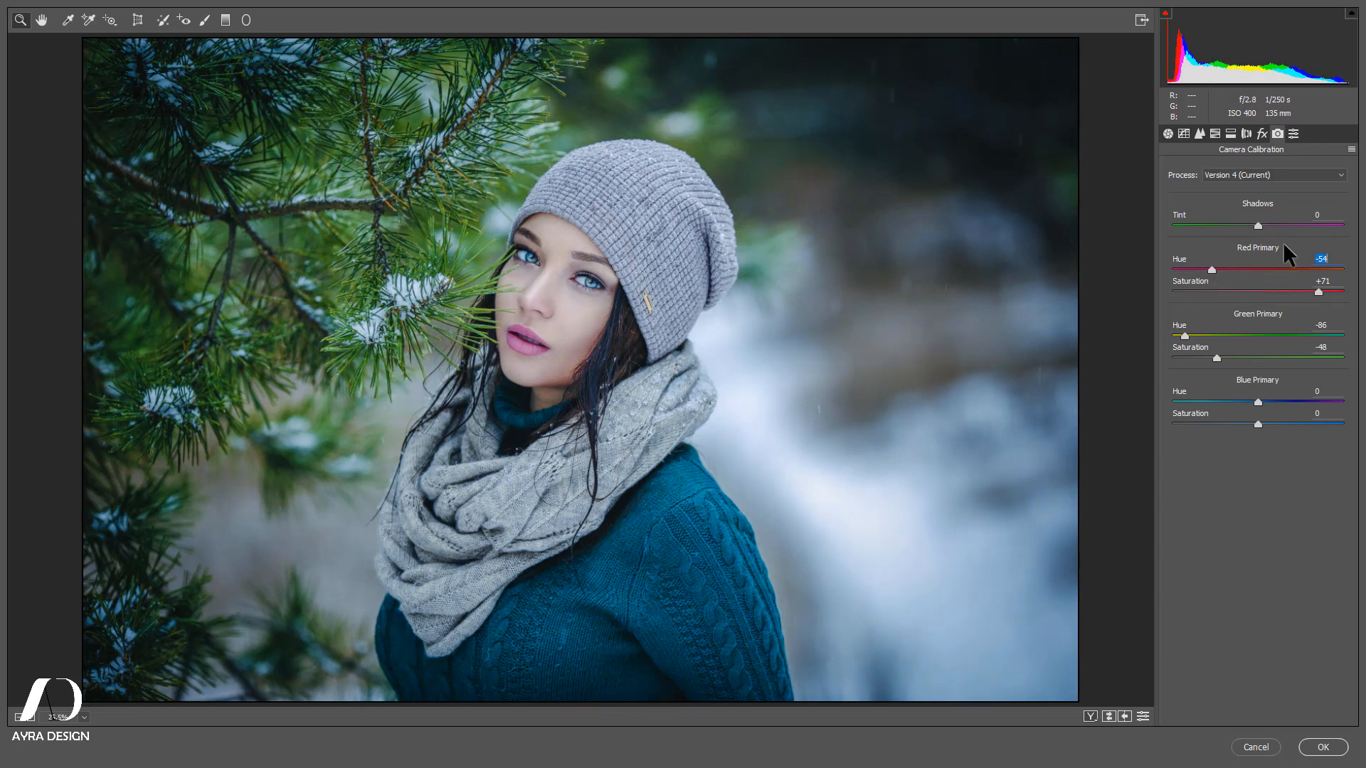
drag(1255, 225, 1309, 234)
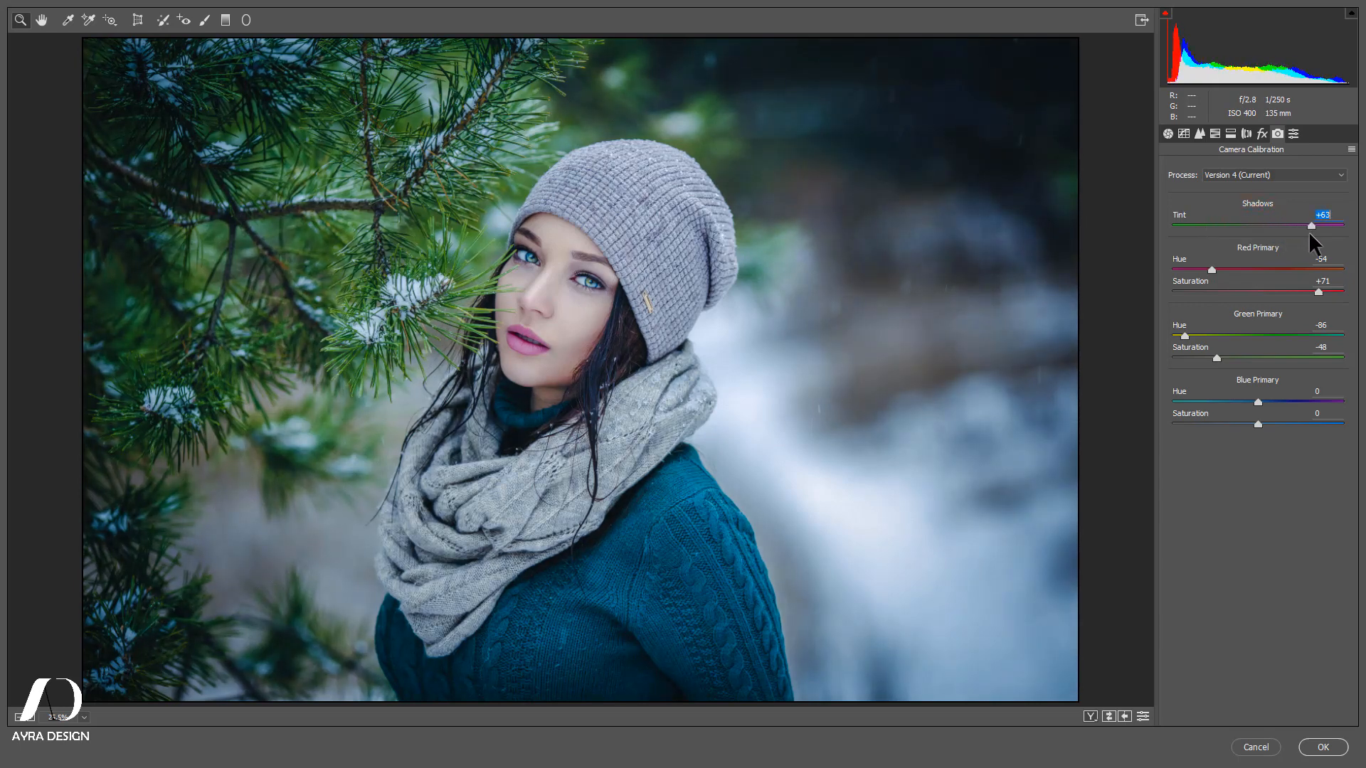
- Adjust the HSL hues of the oranges, yellows, greens and blues, and the saturation of the yellows and oranges
click(1216, 134)
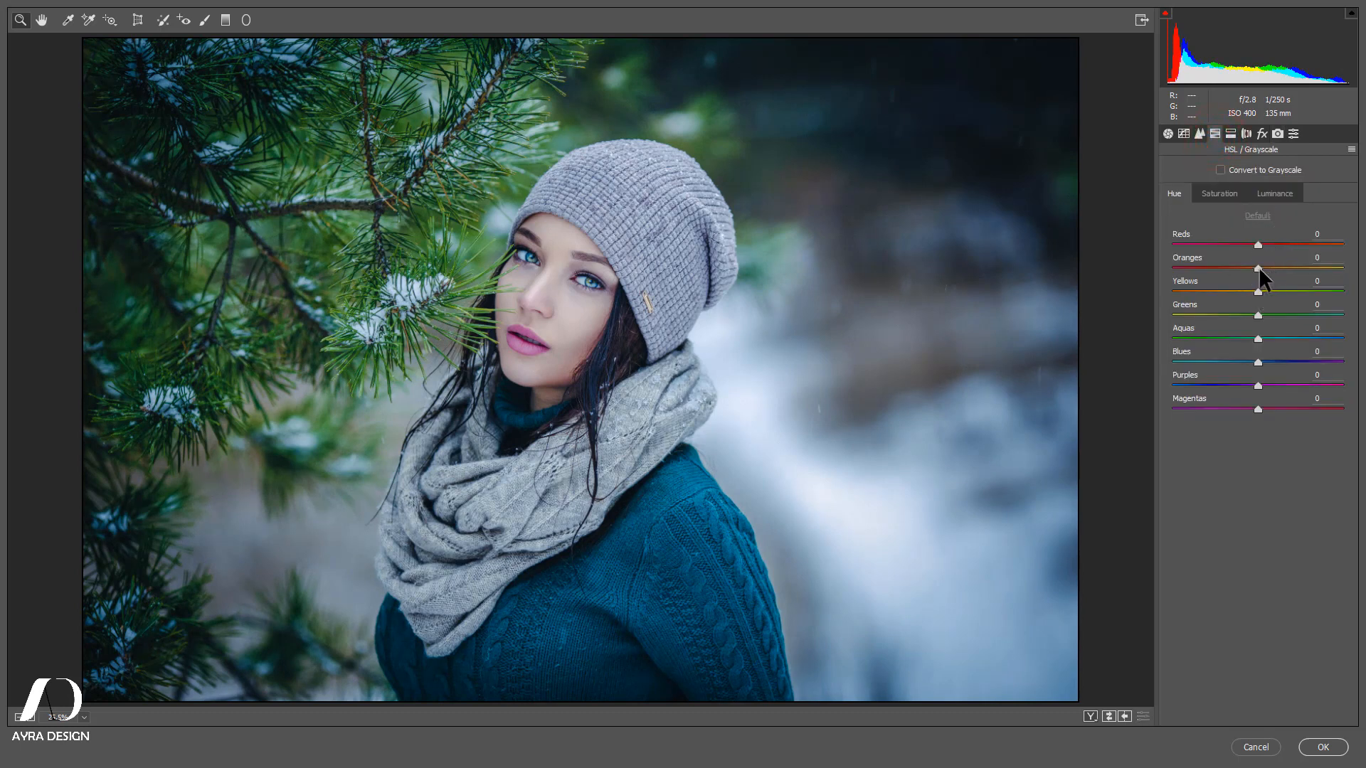
drag(1257, 267, 1274, 266)
drag(1258, 315, 1175, 291)
mouse_move(1257, 360)
mouse_down()
mouse_move(1195, 357)
mouse_move(1277, 364)
mouse_move(1261, 369)
mouse_up()
click(1238, 192)
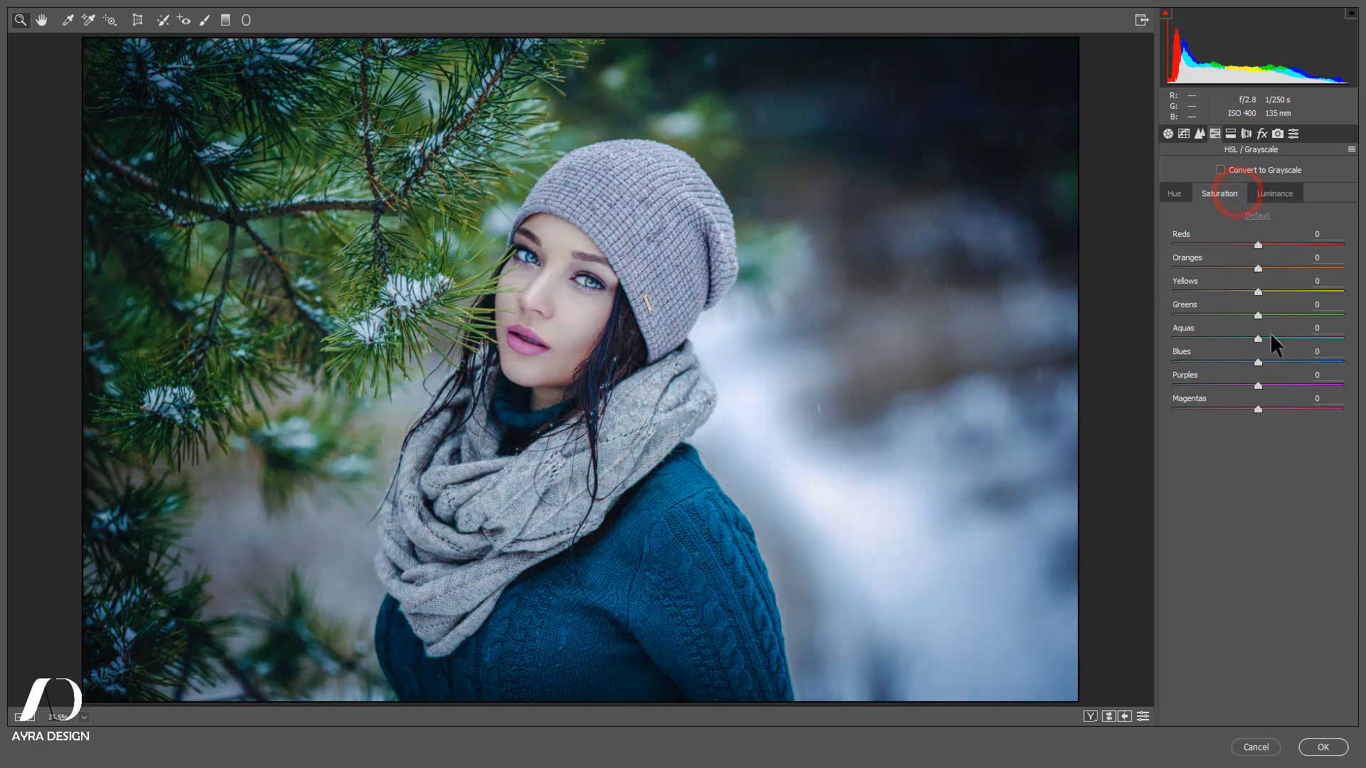
mouse_move(1258, 292)
mouse_down()
mouse_move(1215, 292)
mouse_move(1303, 268)
mouse_move(1269, 271)
mouse_up()
- Set HSL luminance to +28 for reds, +18 for oranges and -17 for yellows, and raise the blues slightly
click(1273, 193)
click(1258, 269)
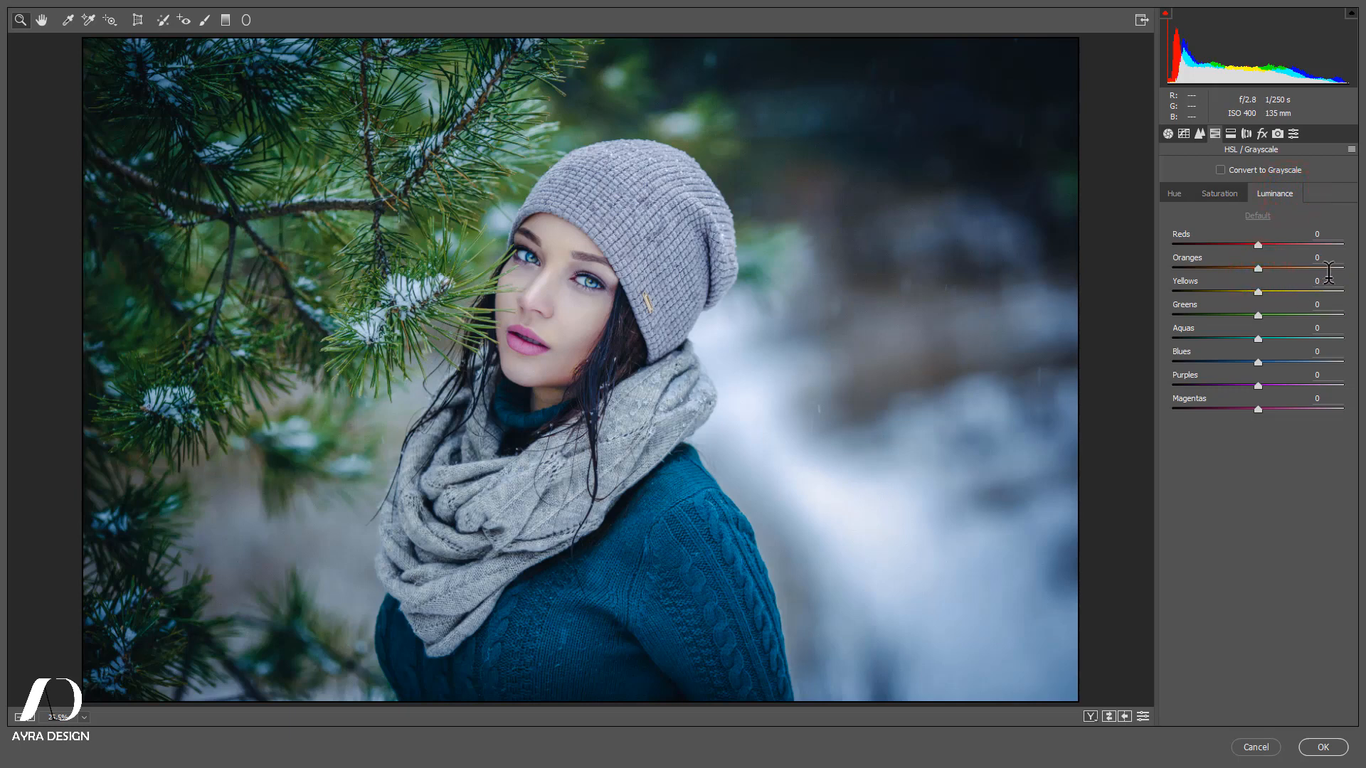
drag(1257, 268, 1244, 301)
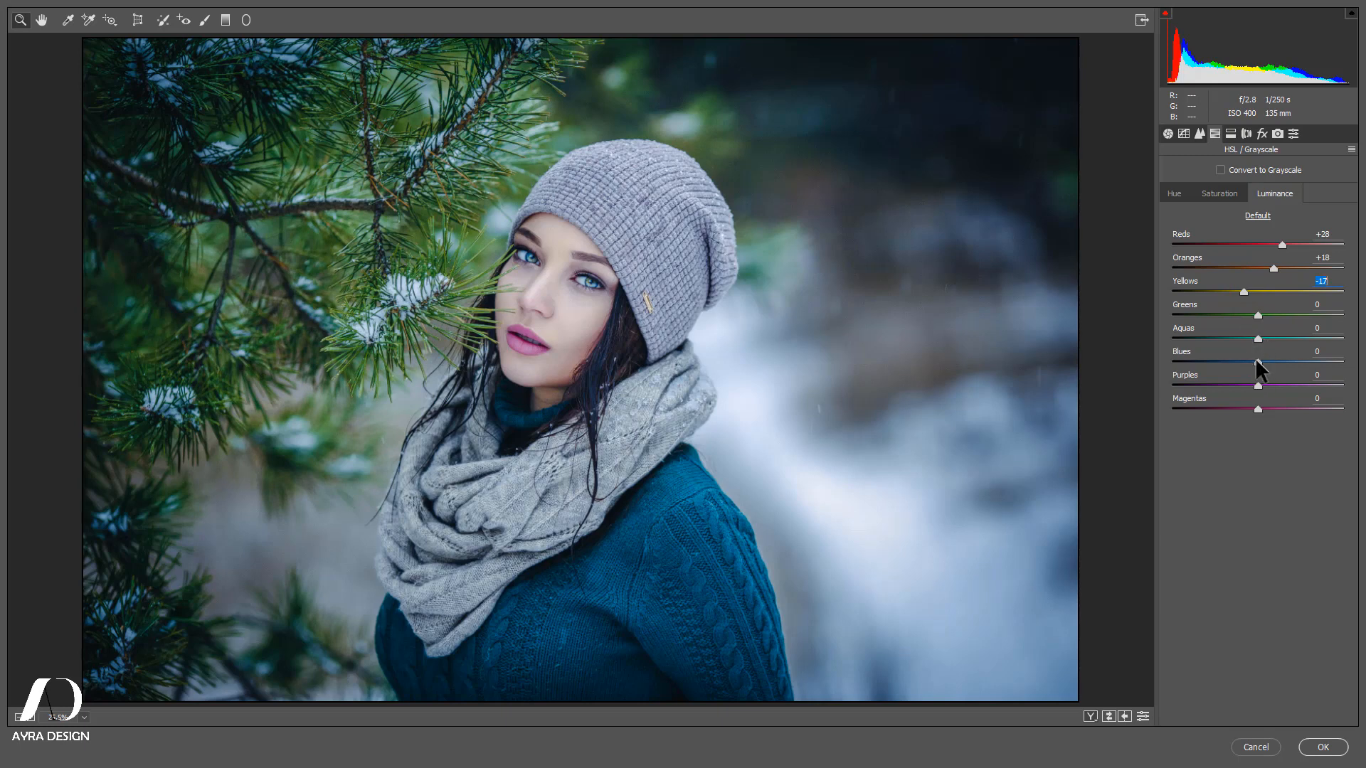
mouse_move(1257, 361)
mouse_down()
mouse_move(1299, 362)
mouse_move(1189, 361)
mouse_move(1263, 364)
mouse_up()
- Add a subtle dark post-crop vignette with an amount of -8
click(1234, 134)
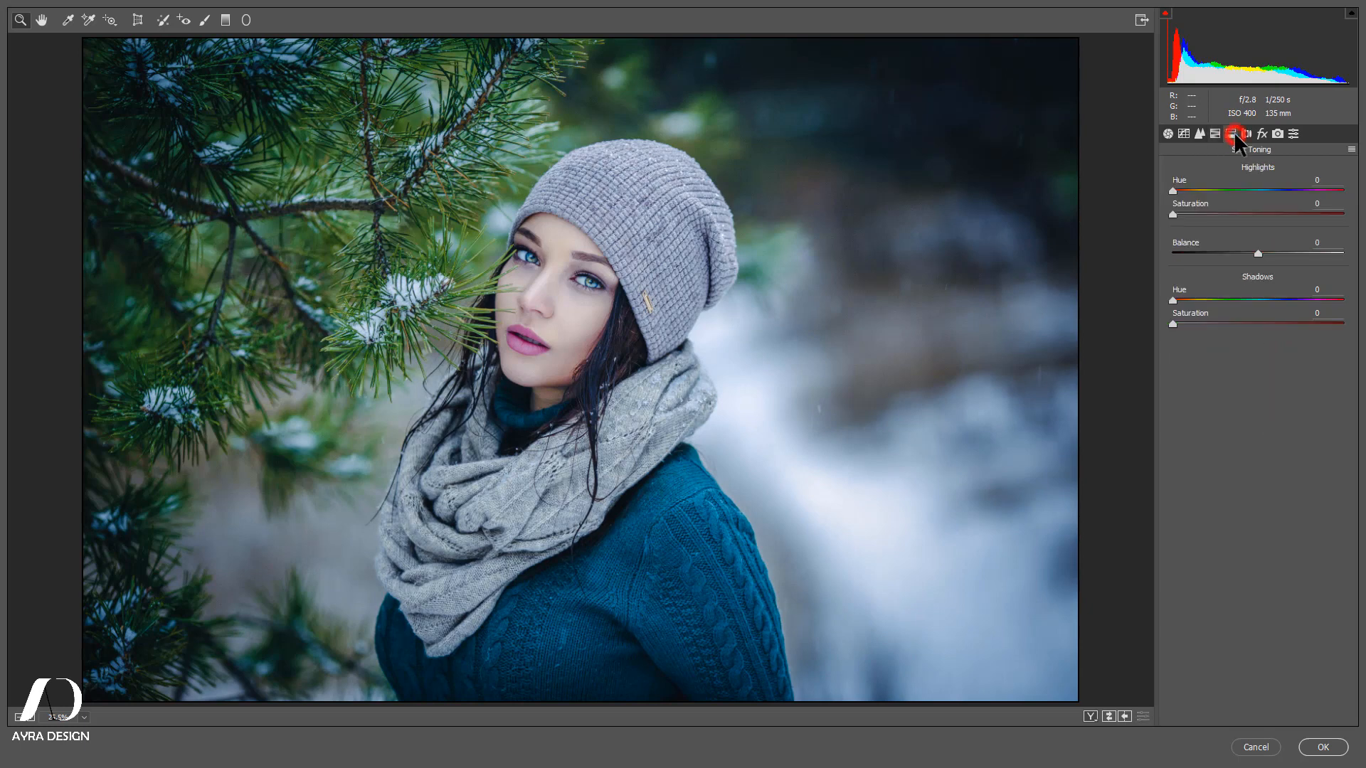
click(1246, 134)
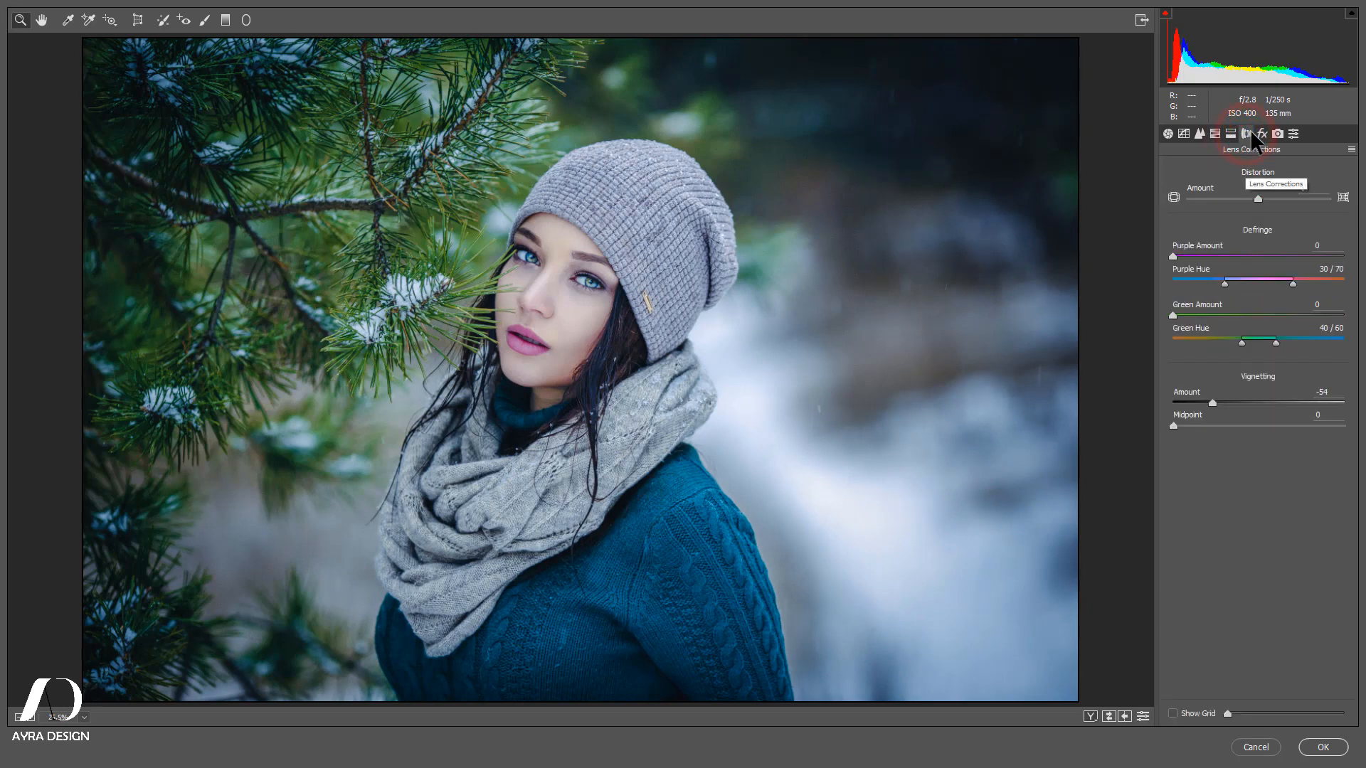
click(1261, 135)
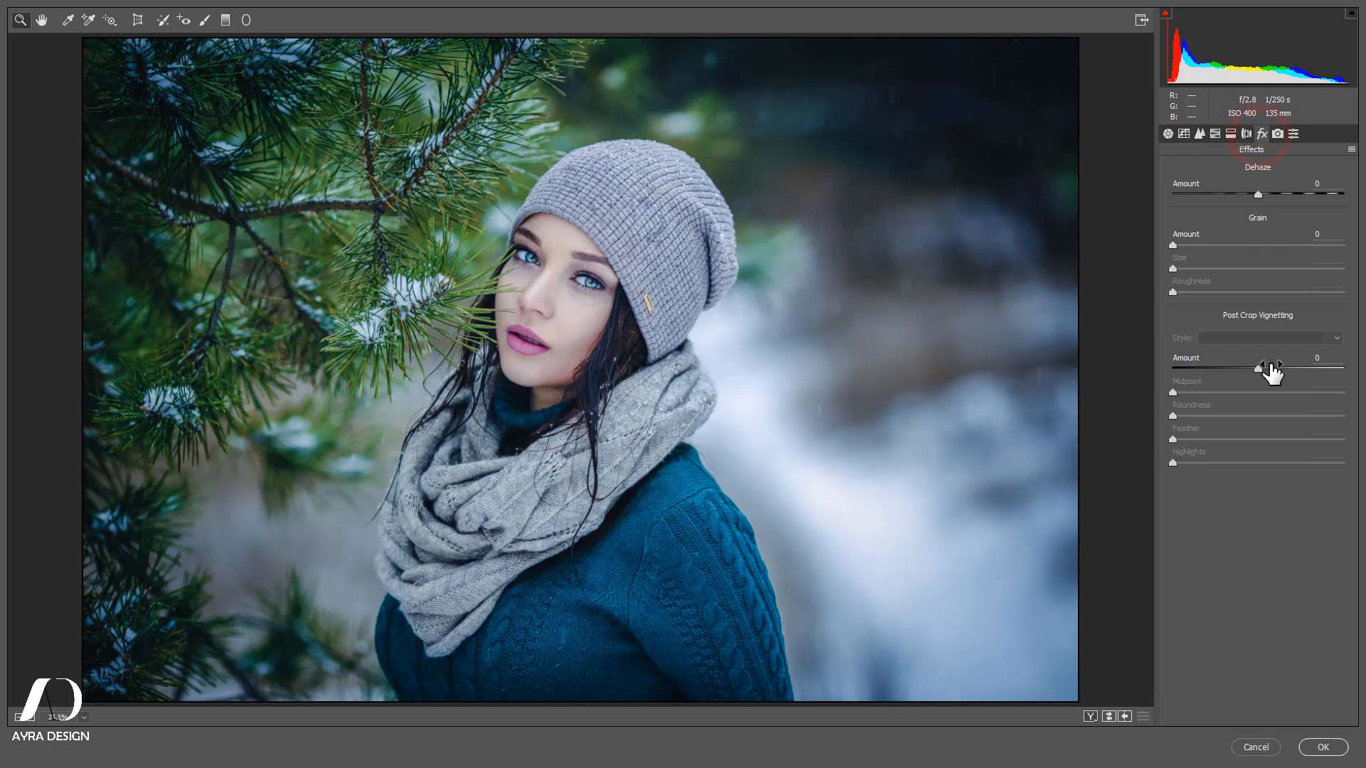
mouse_move(1258, 369)
mouse_down()
mouse_move(1236, 375)
mouse_move(1250, 377)
mouse_up()
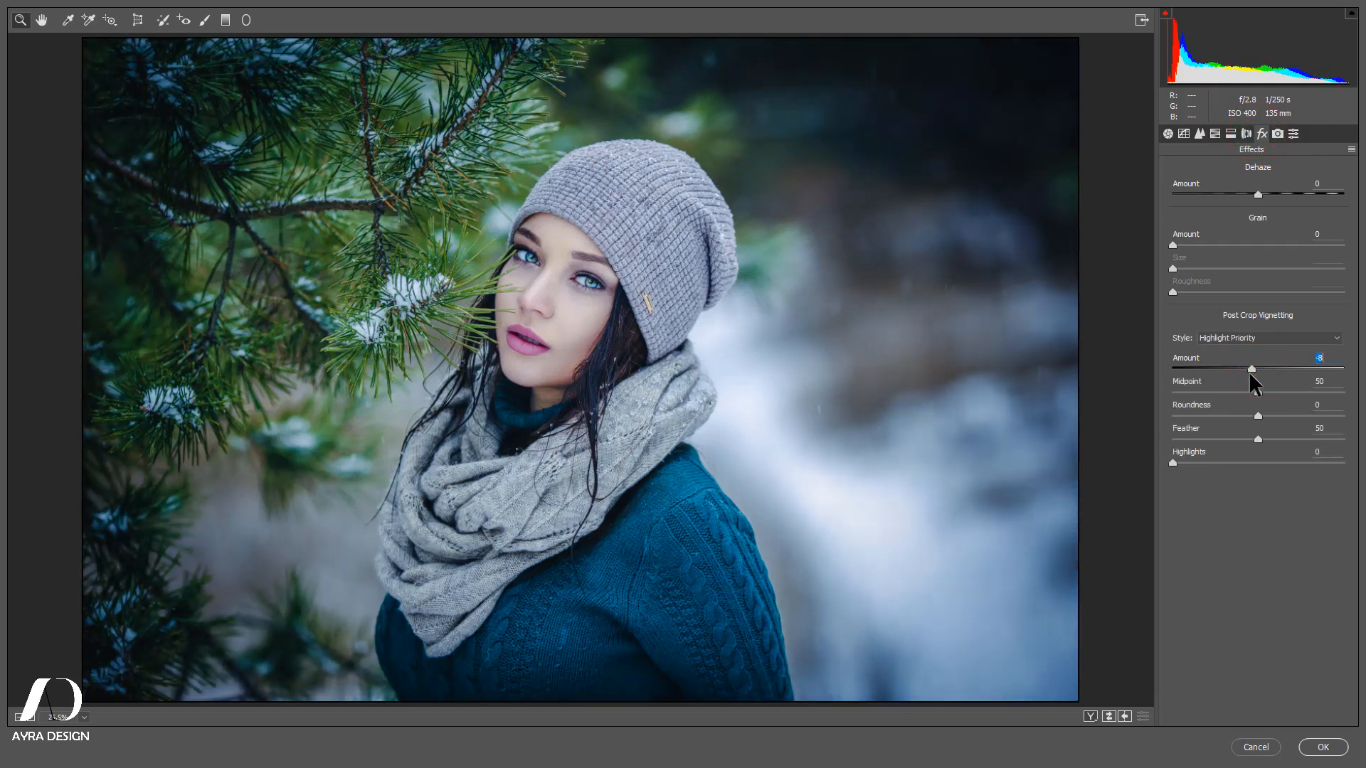
- Set the white balance temperature to -8 and apply the grading after comparing before and after side by side
click(1168, 134)
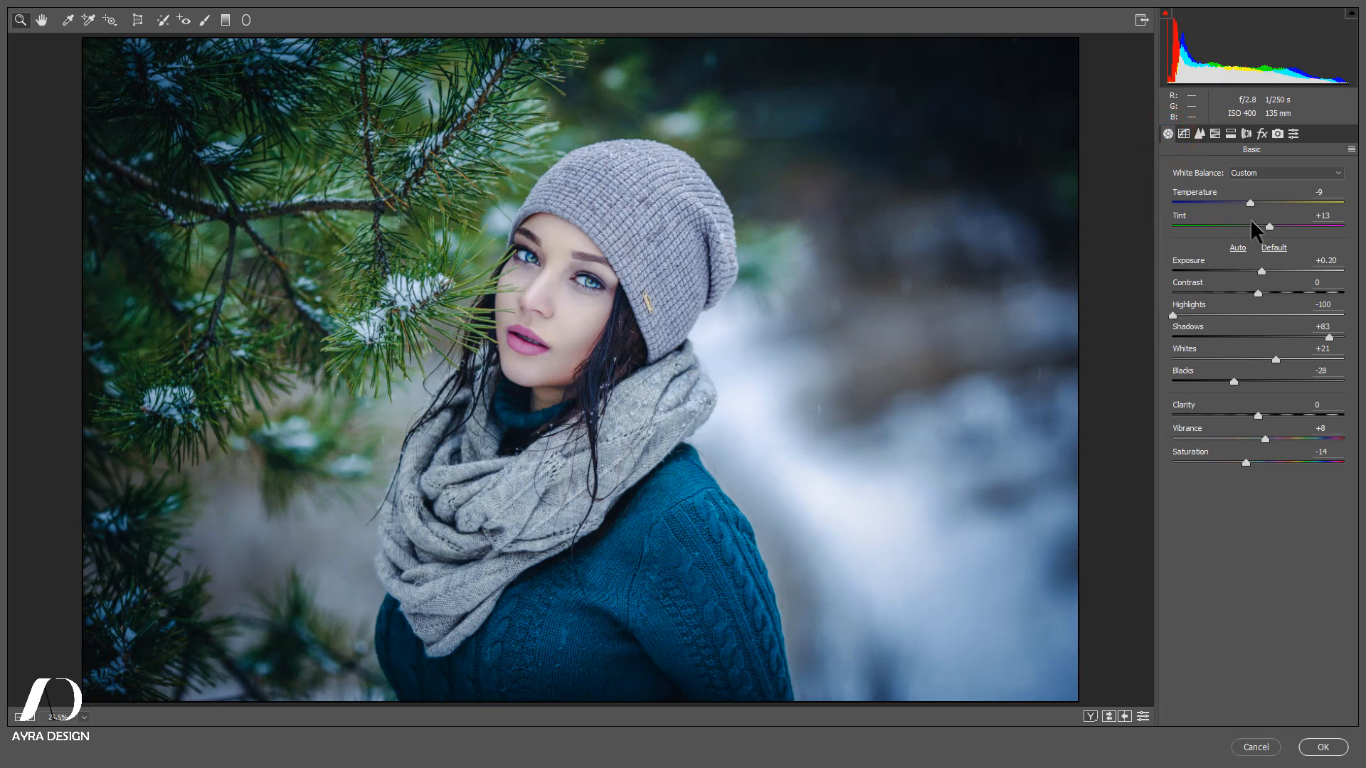
drag(1252, 203, 1256, 202)
drag(1255, 200, 1253, 202)
click(1091, 716)
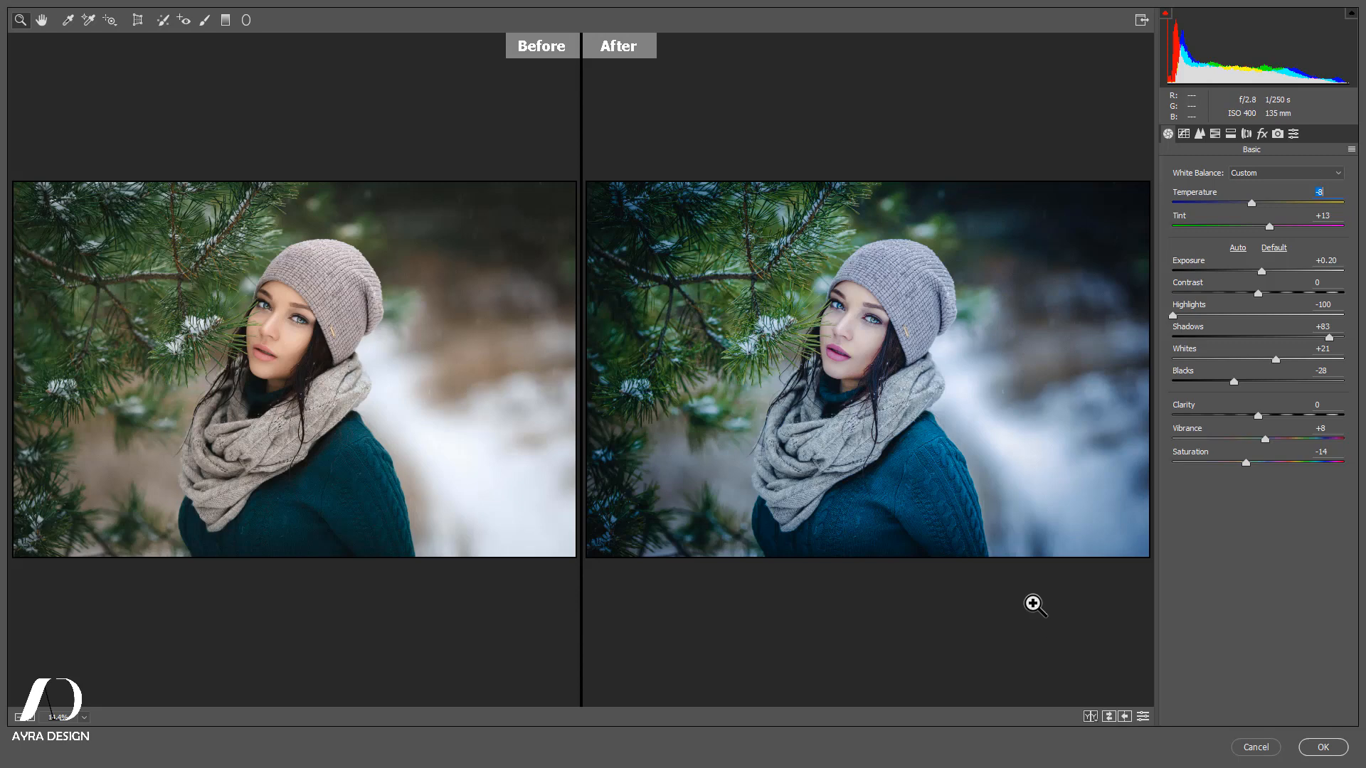
click(1316, 746)
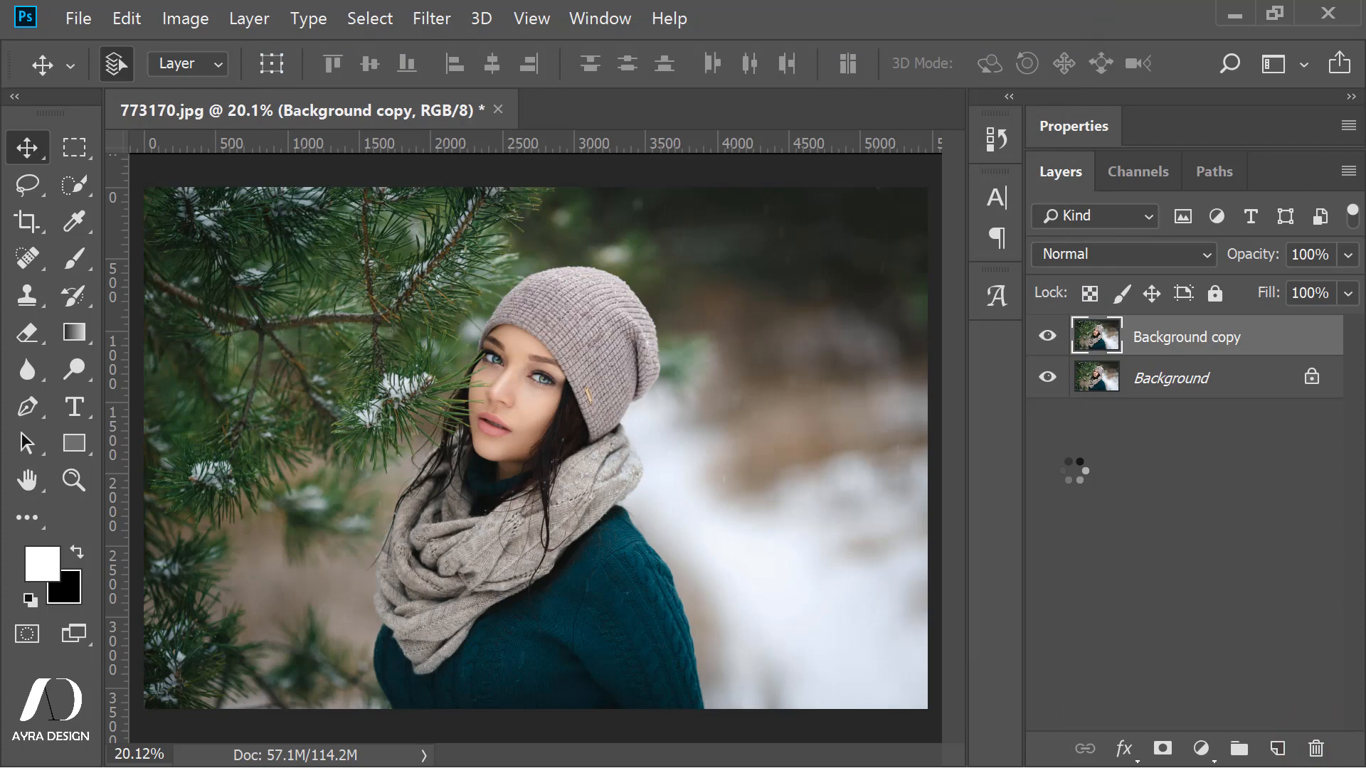
- Hide and show the Background copy layer to compare the graded portrait with the original
key(Delete)
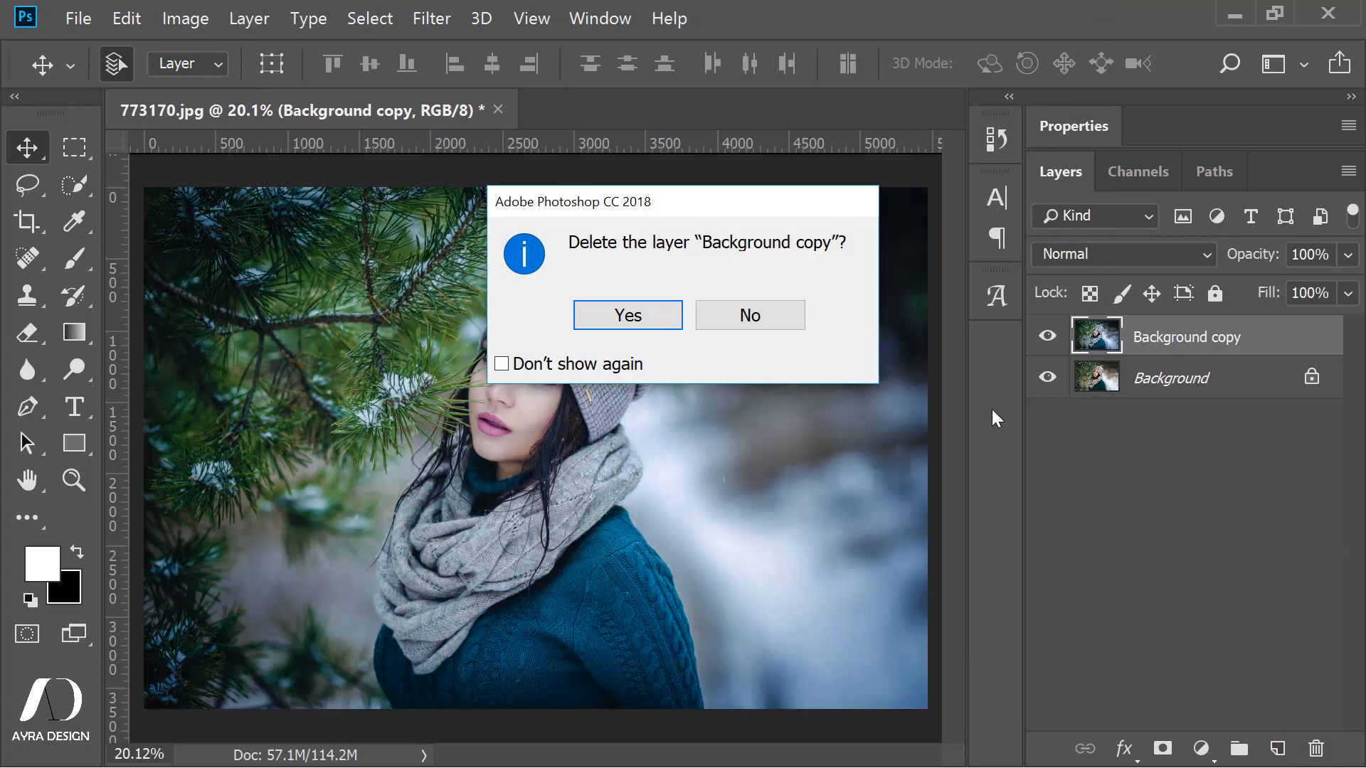
click(778, 313)
click(1047, 336)
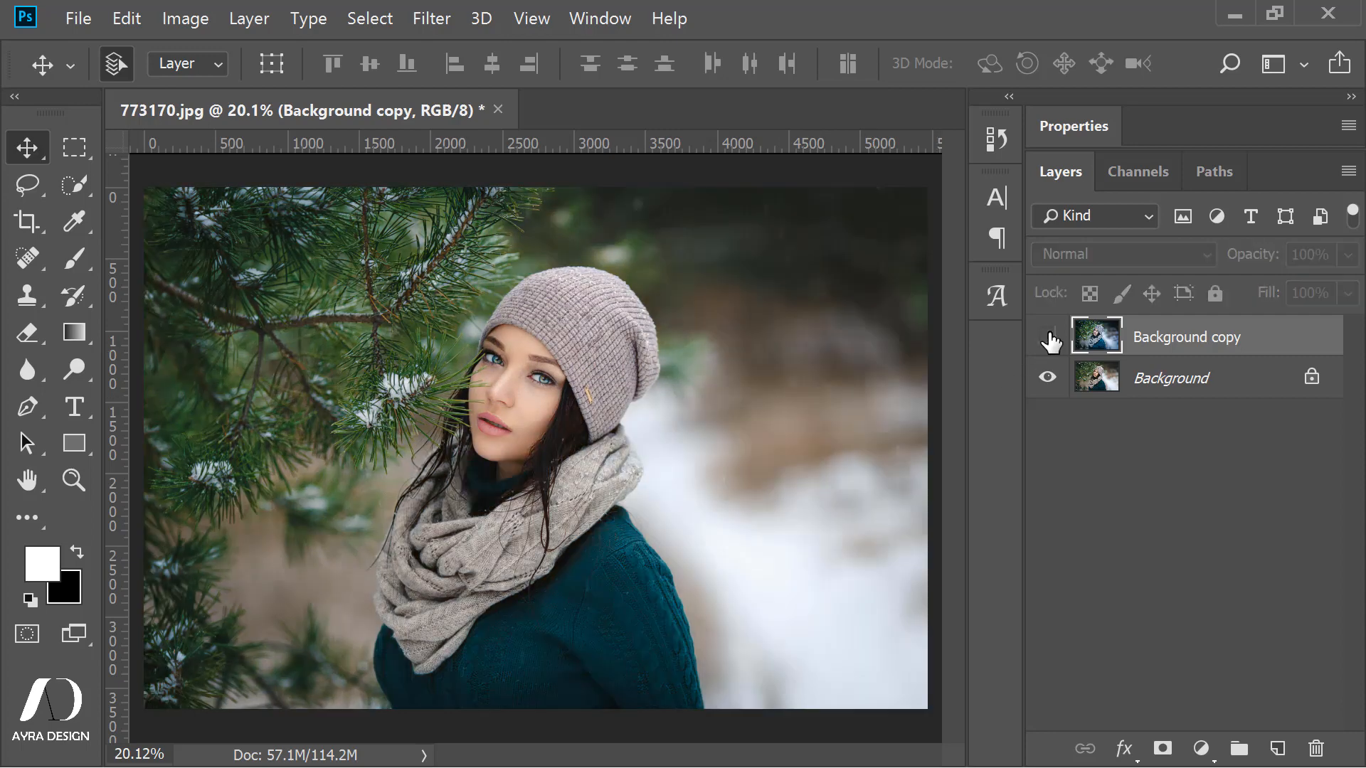
click(1048, 335)
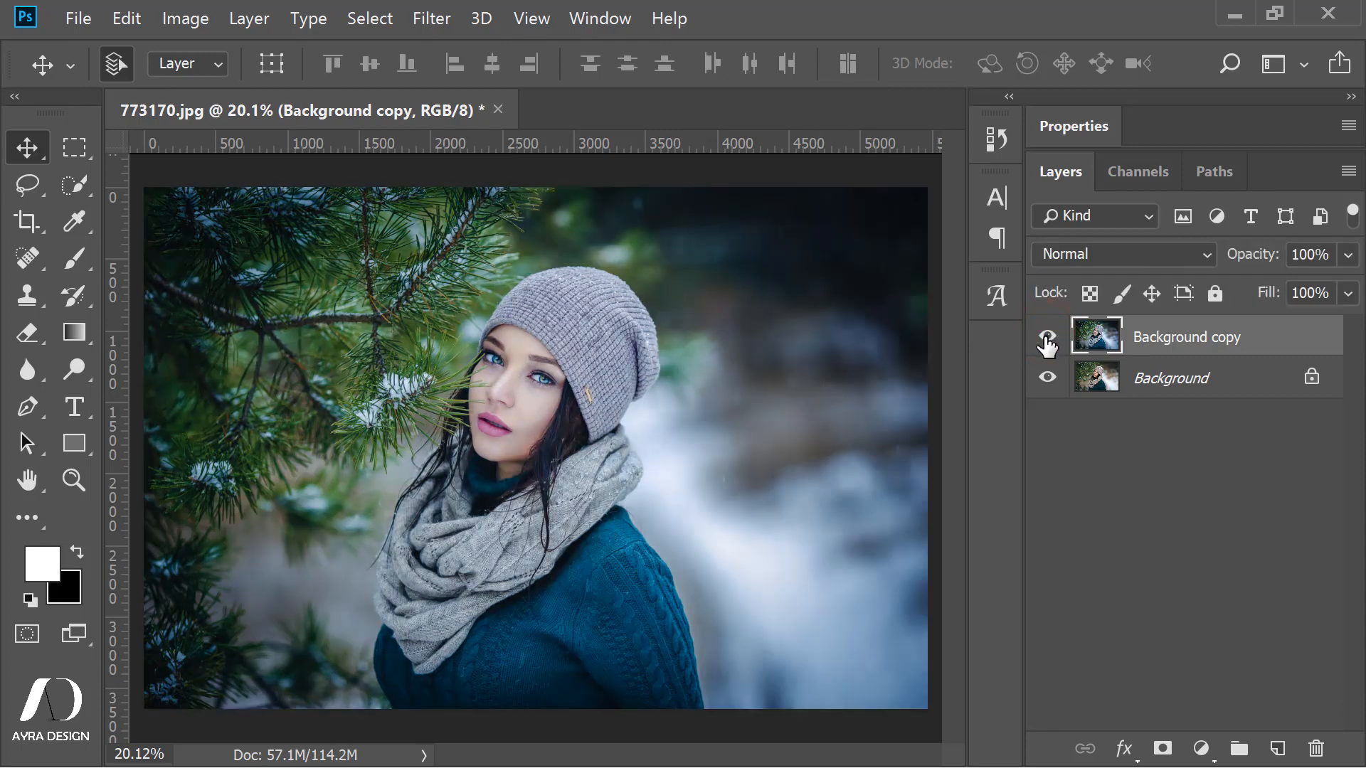
- Toggle the visibility of the Background copy layer a few more times to check the grading against the original
click(1047, 336)
click(1048, 336)
click(1051, 340)
click(1053, 342)
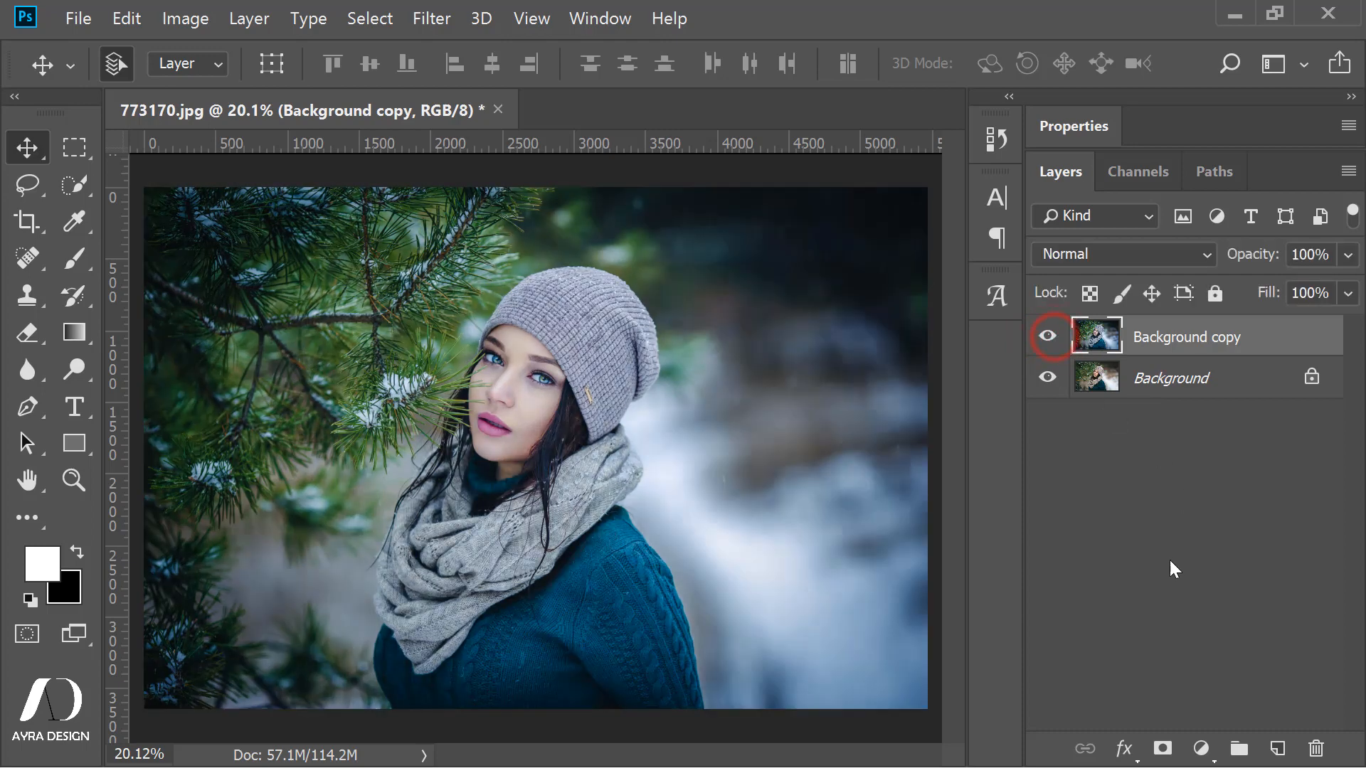
- Add a Levels adjustment layer above Background copy and set its midtone value to 0.89
click(1201, 749)
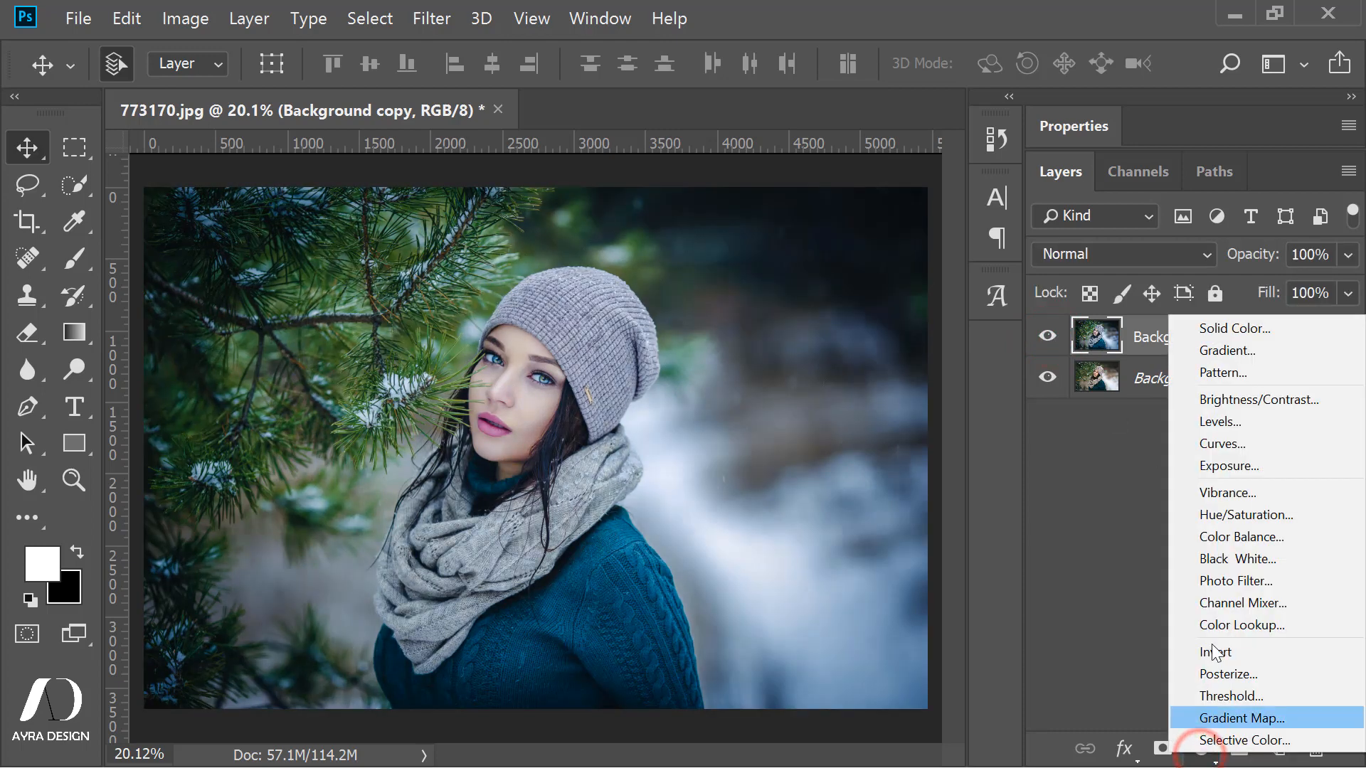
click(1250, 423)
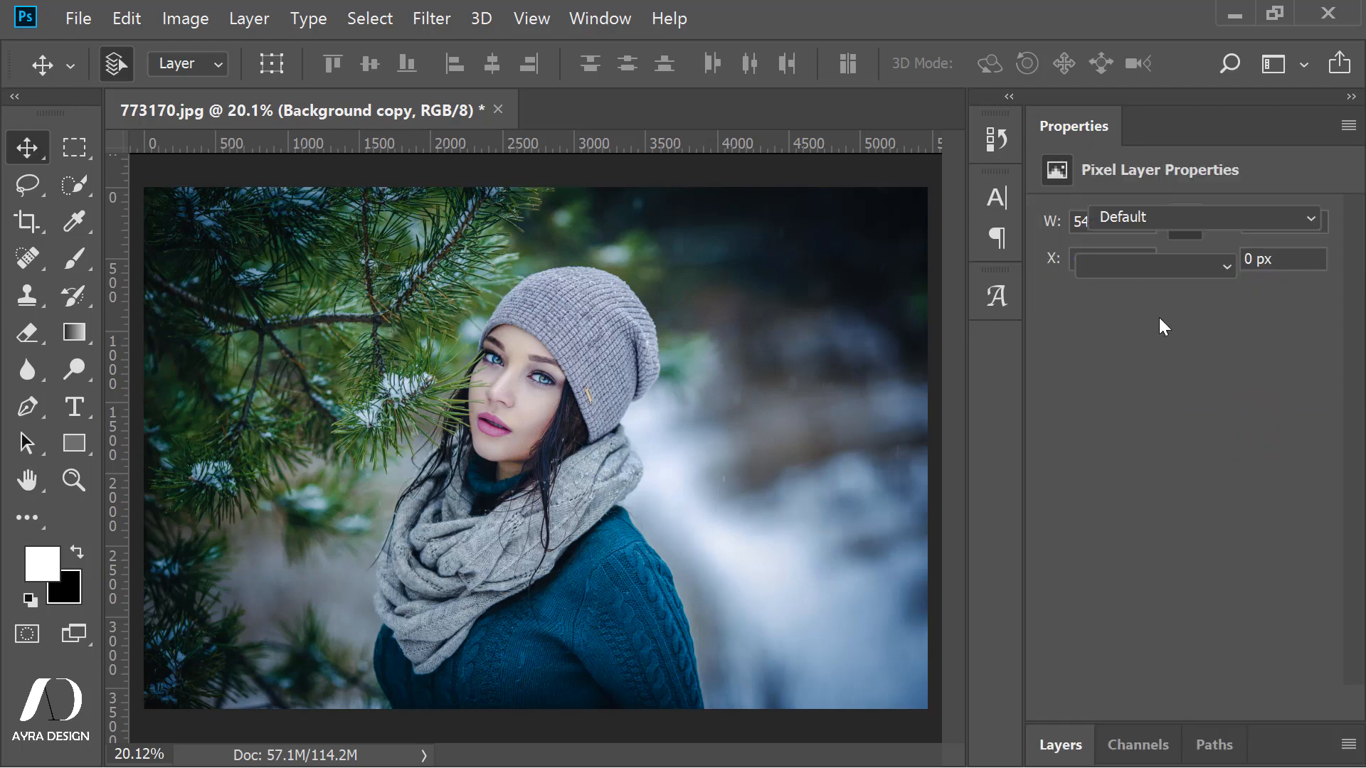
mouse_move(1201, 421)
mouse_down()
mouse_move(1185, 416)
mouse_move(1212, 421)
mouse_up()
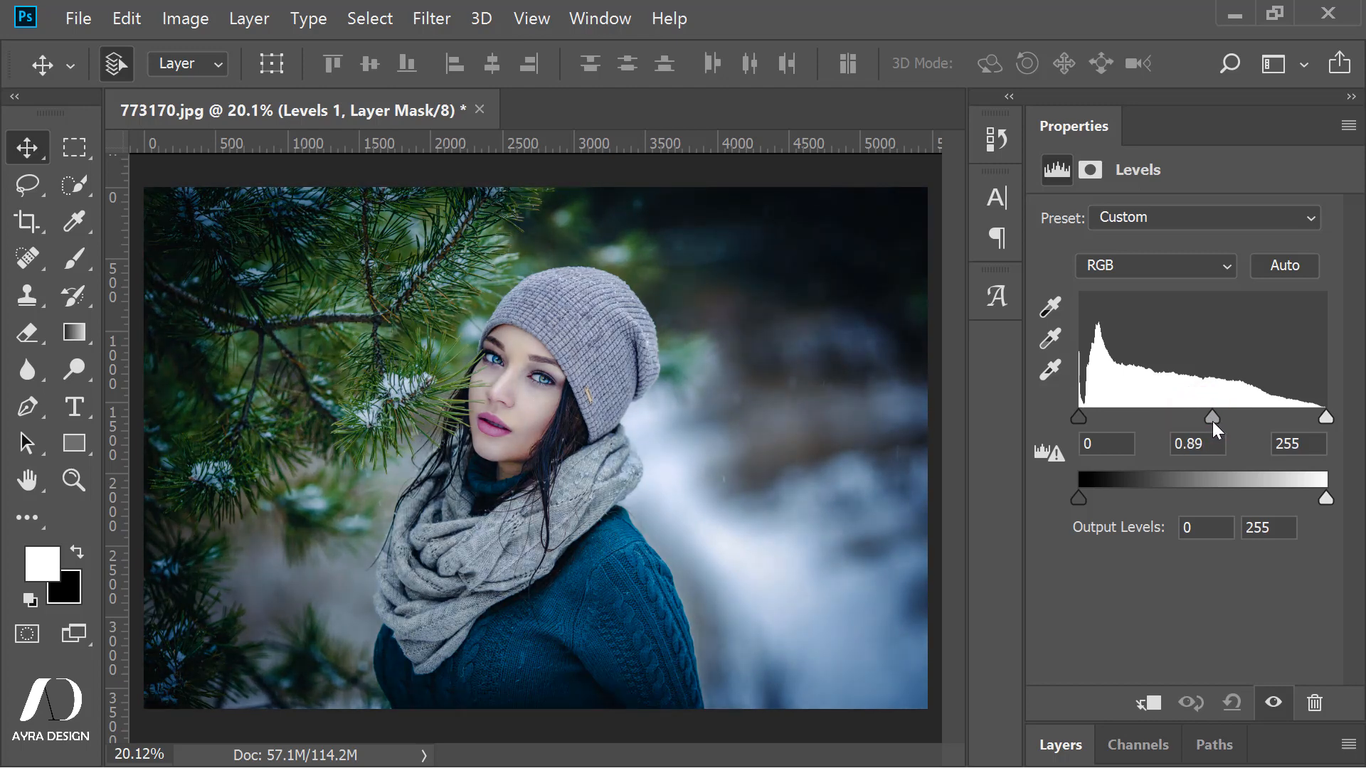
mouse_move(1081, 417)
mouse_down()
mouse_move(1104, 424)
mouse_move(1078, 423)
mouse_up()
click(1047, 745)
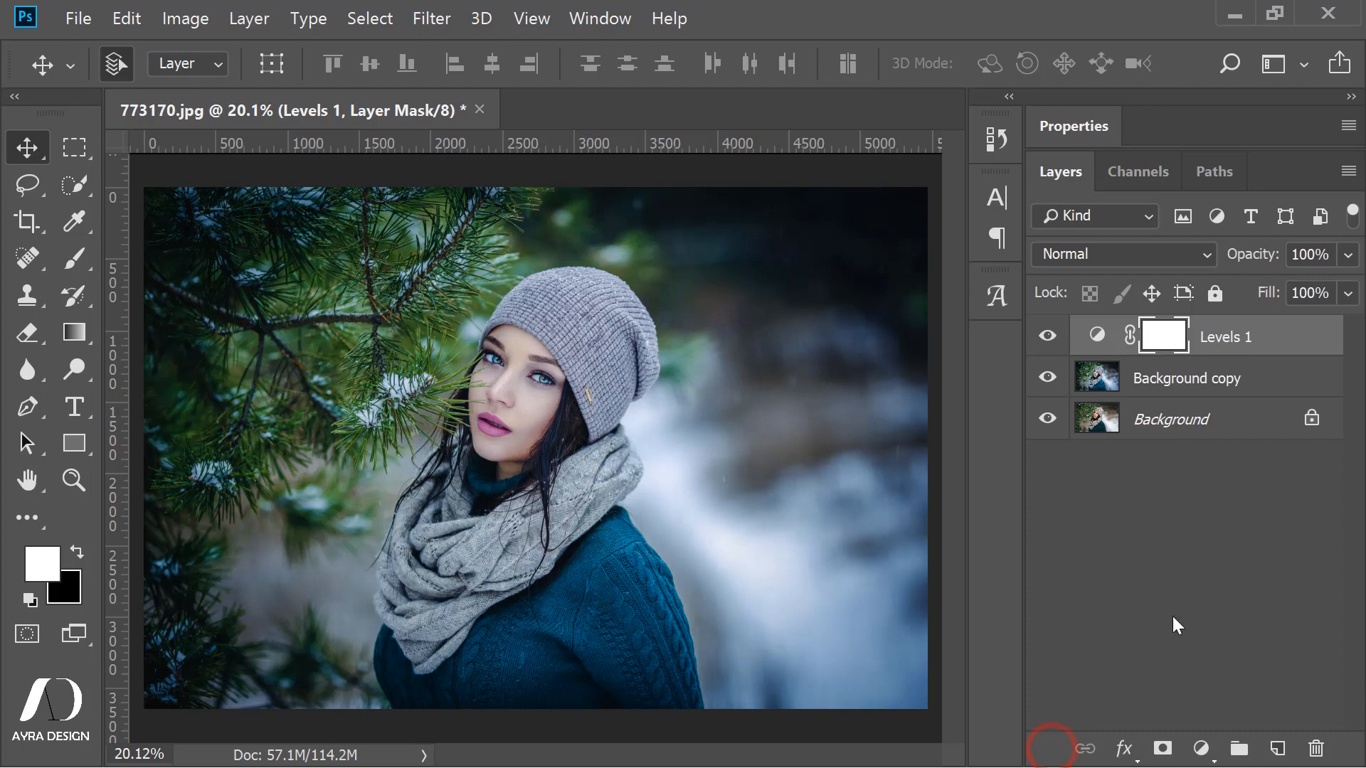
- Add a Color Lookup adjustment layer that uses the HorrorBlue.3DL 3D LUT
click(1201, 748)
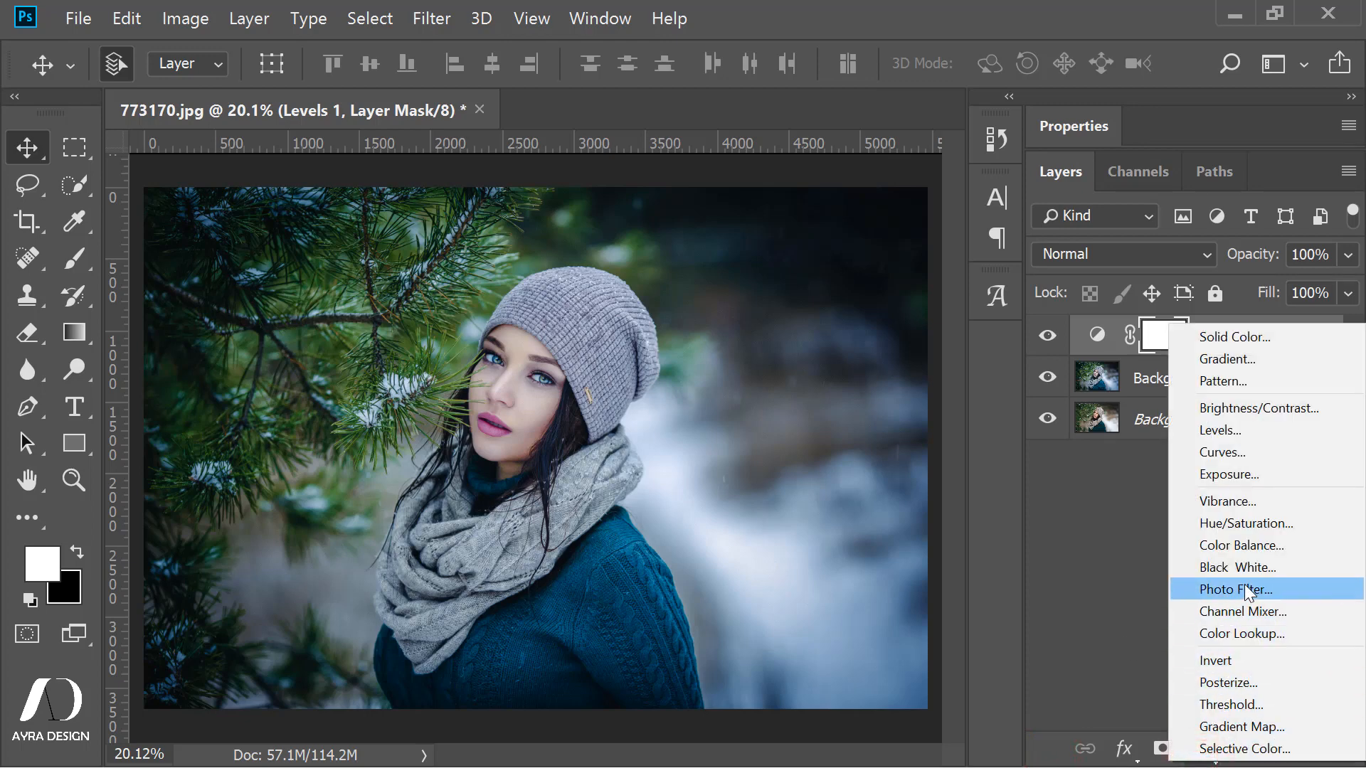
click(1244, 624)
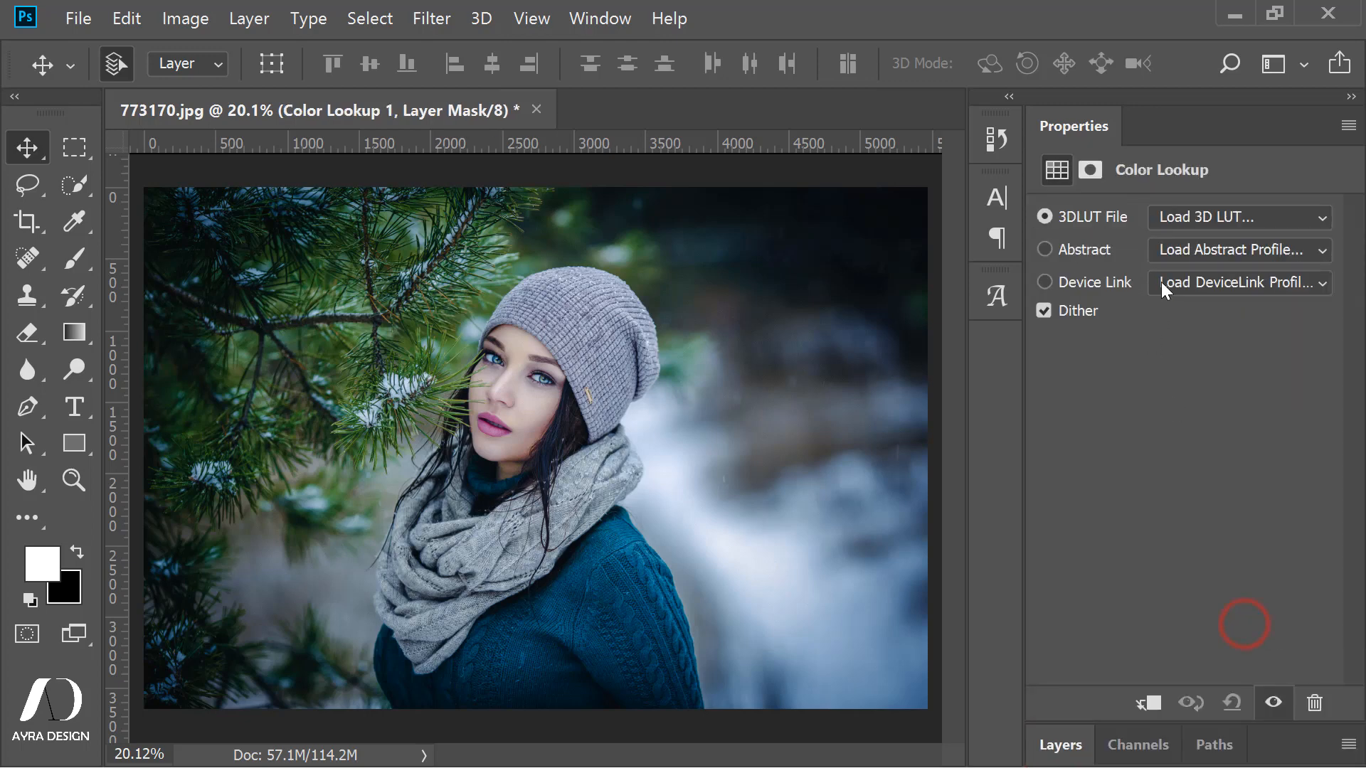
click(1199, 224)
scroll(1171, 394, down, 4)
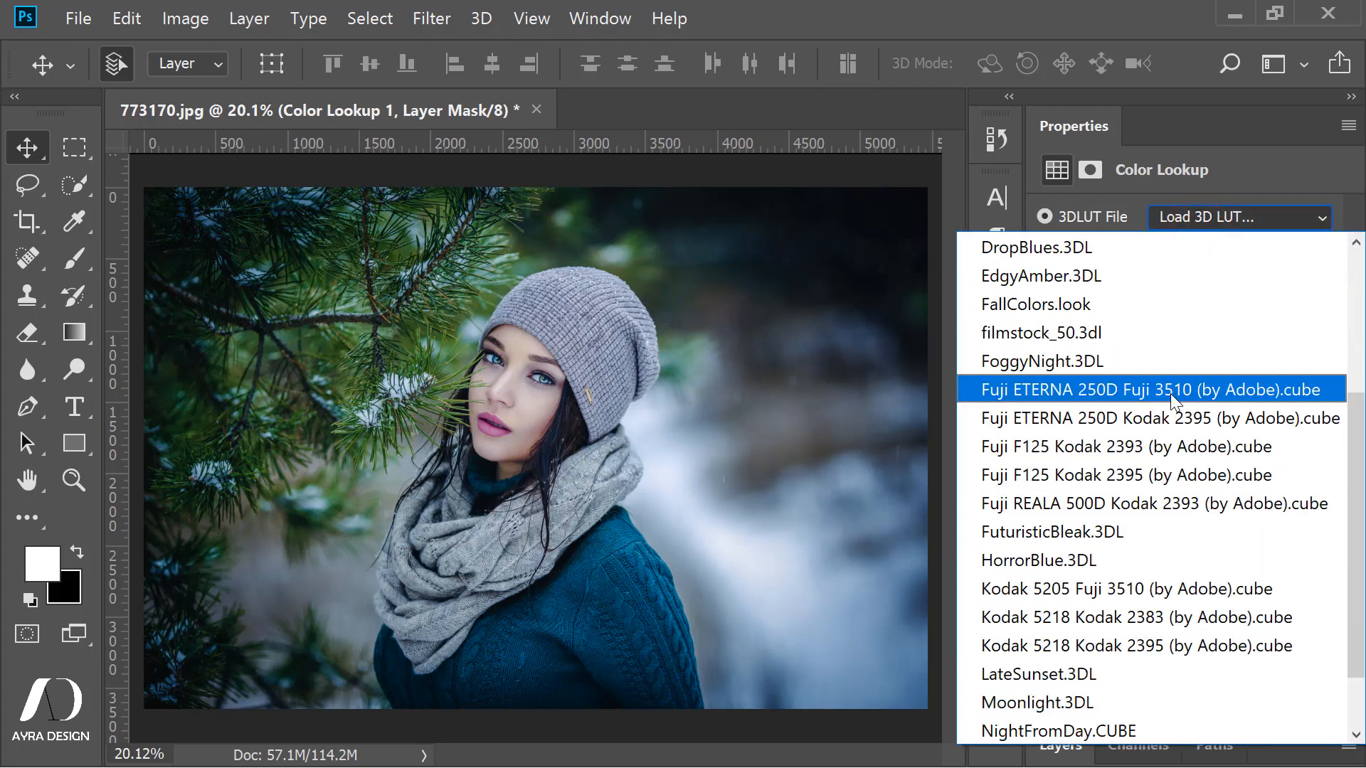
click(1119, 562)
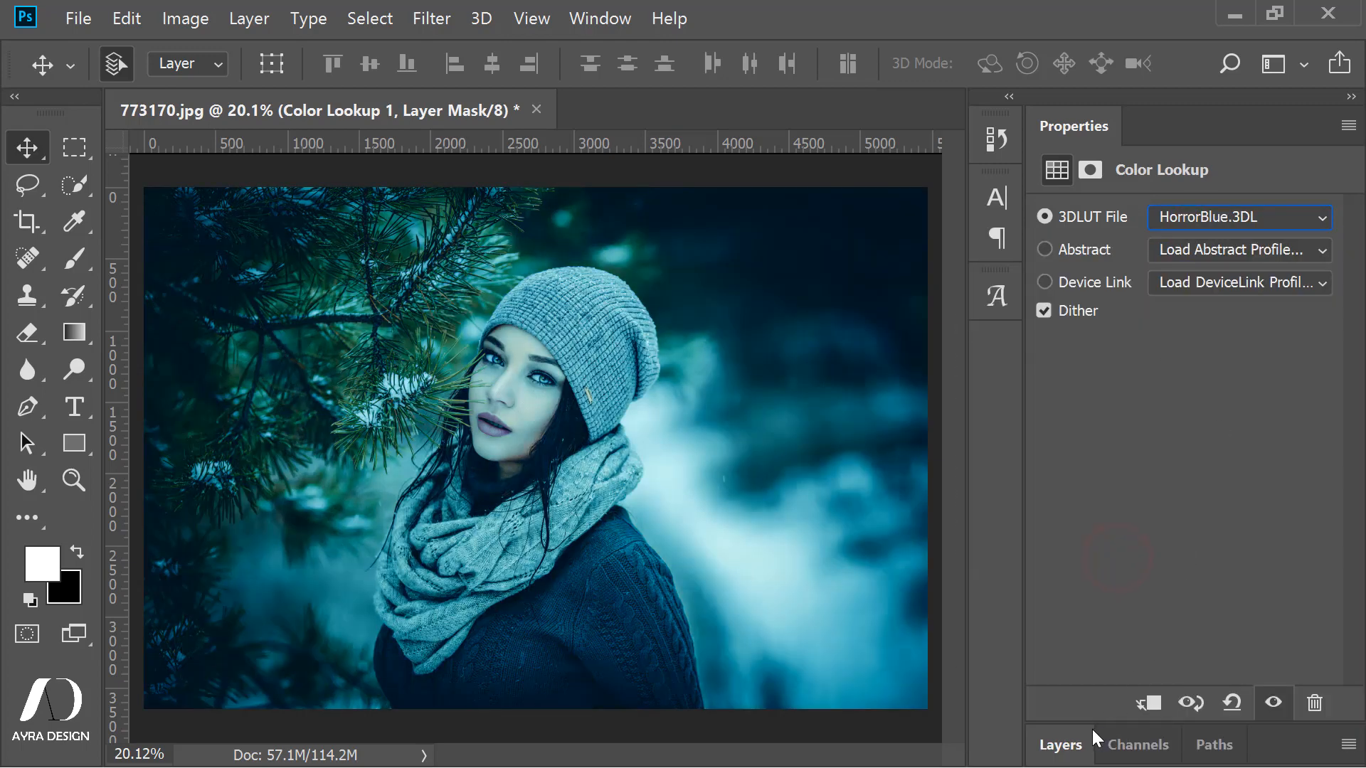
- Try the Screen blend mode on the Color Lookup layer, lower its opacity to 12% and switch the blending to Soft Light
click(1088, 734)
click(1120, 261)
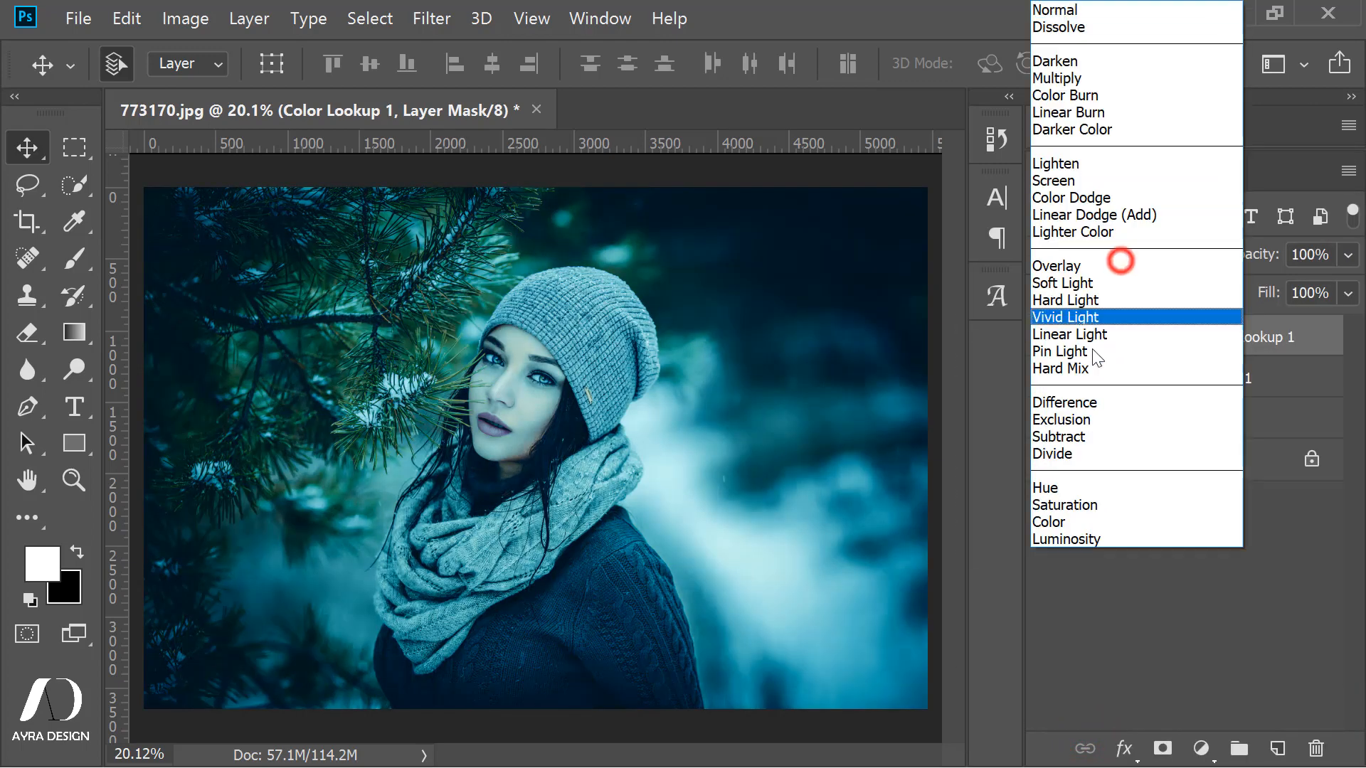
click(1091, 173)
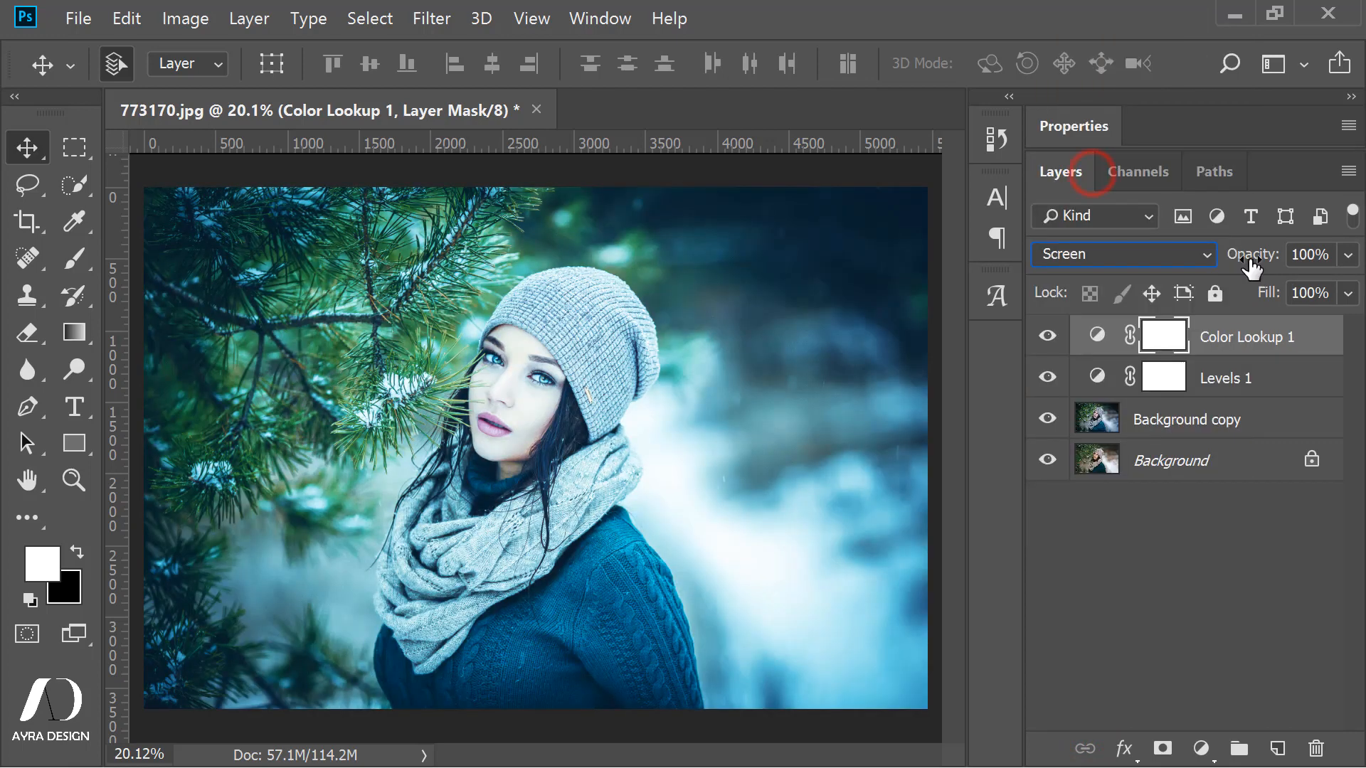
click(1346, 256)
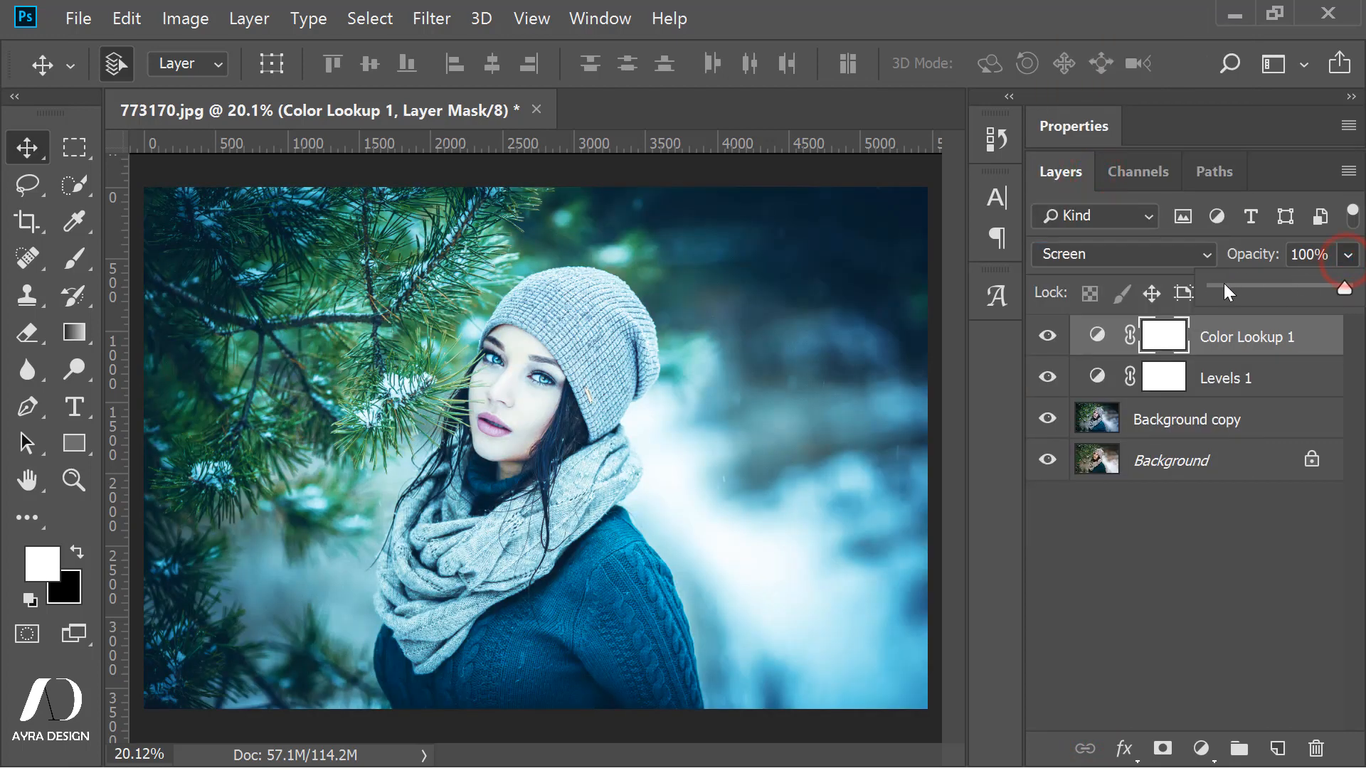
click(1224, 287)
drag(1231, 287, 1229, 285)
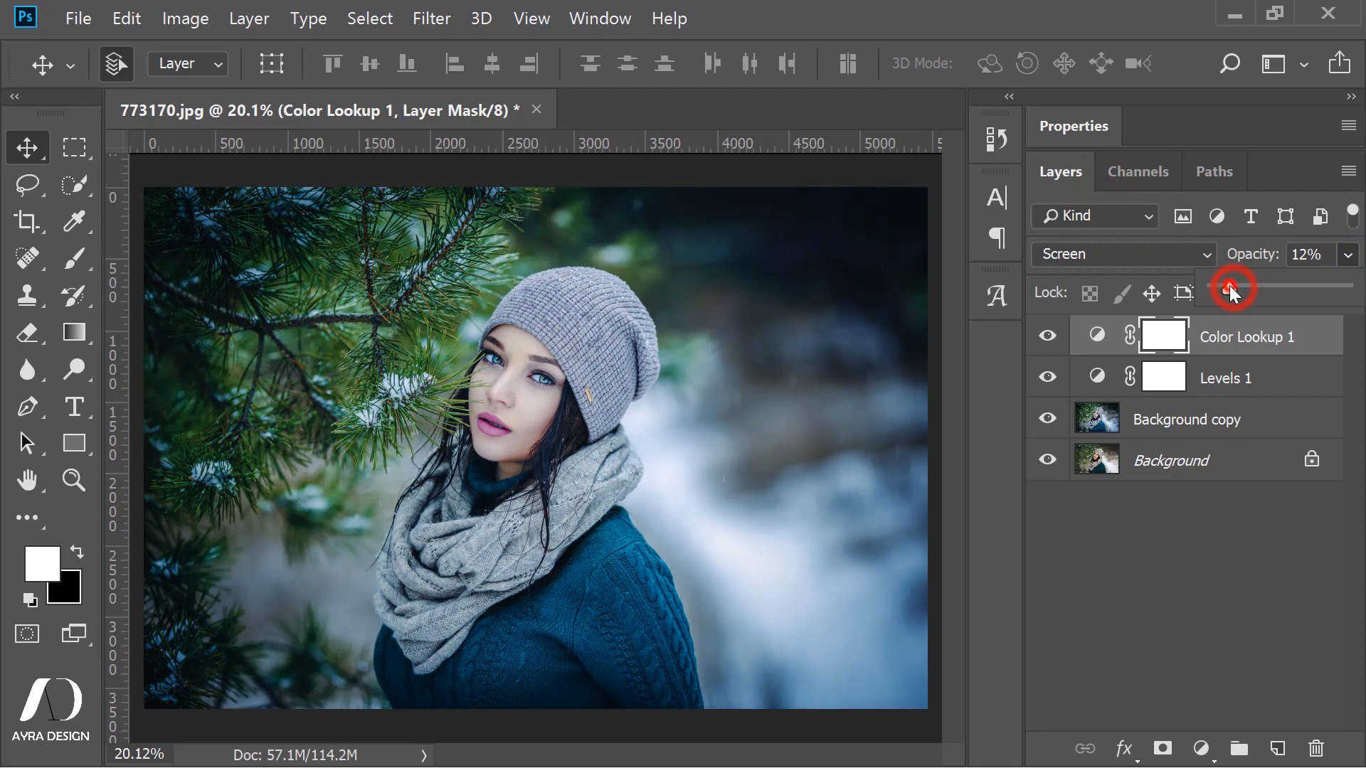
click(1185, 253)
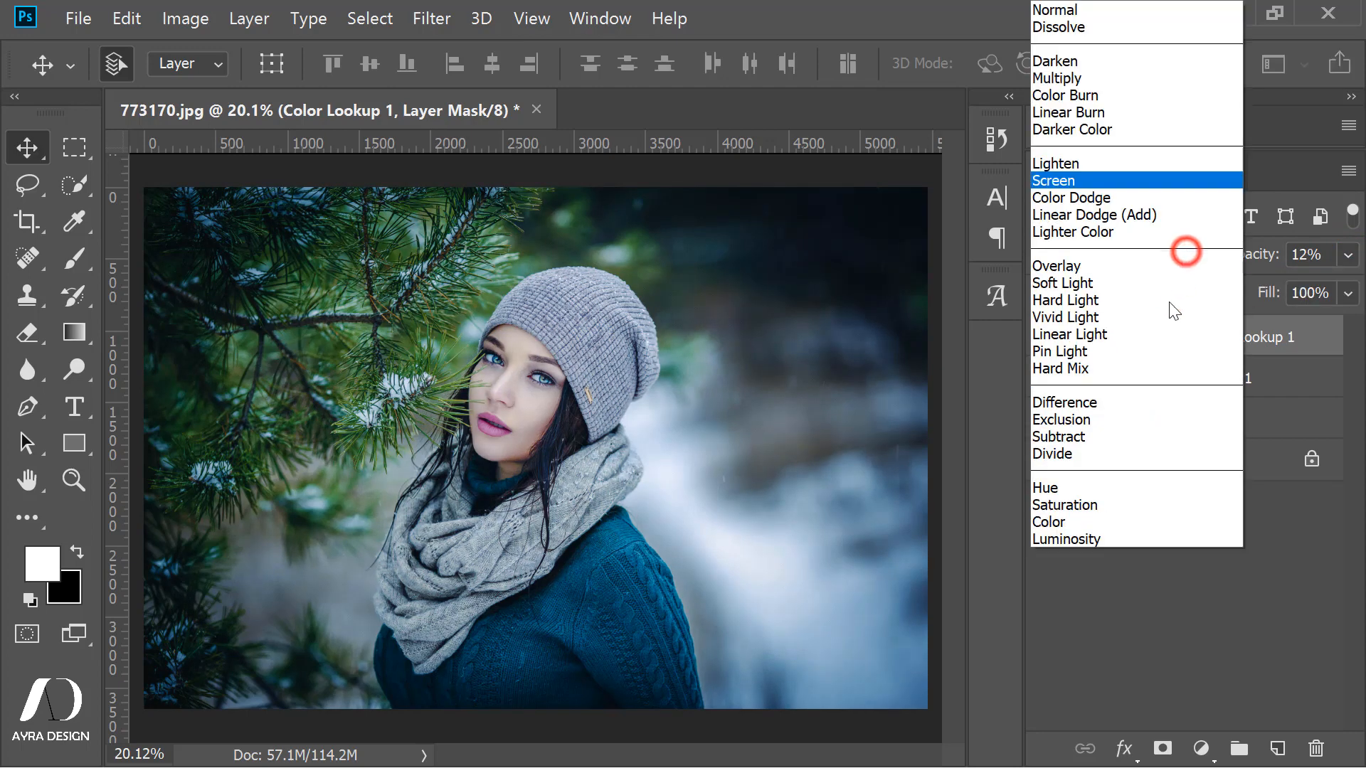
click(1122, 288)
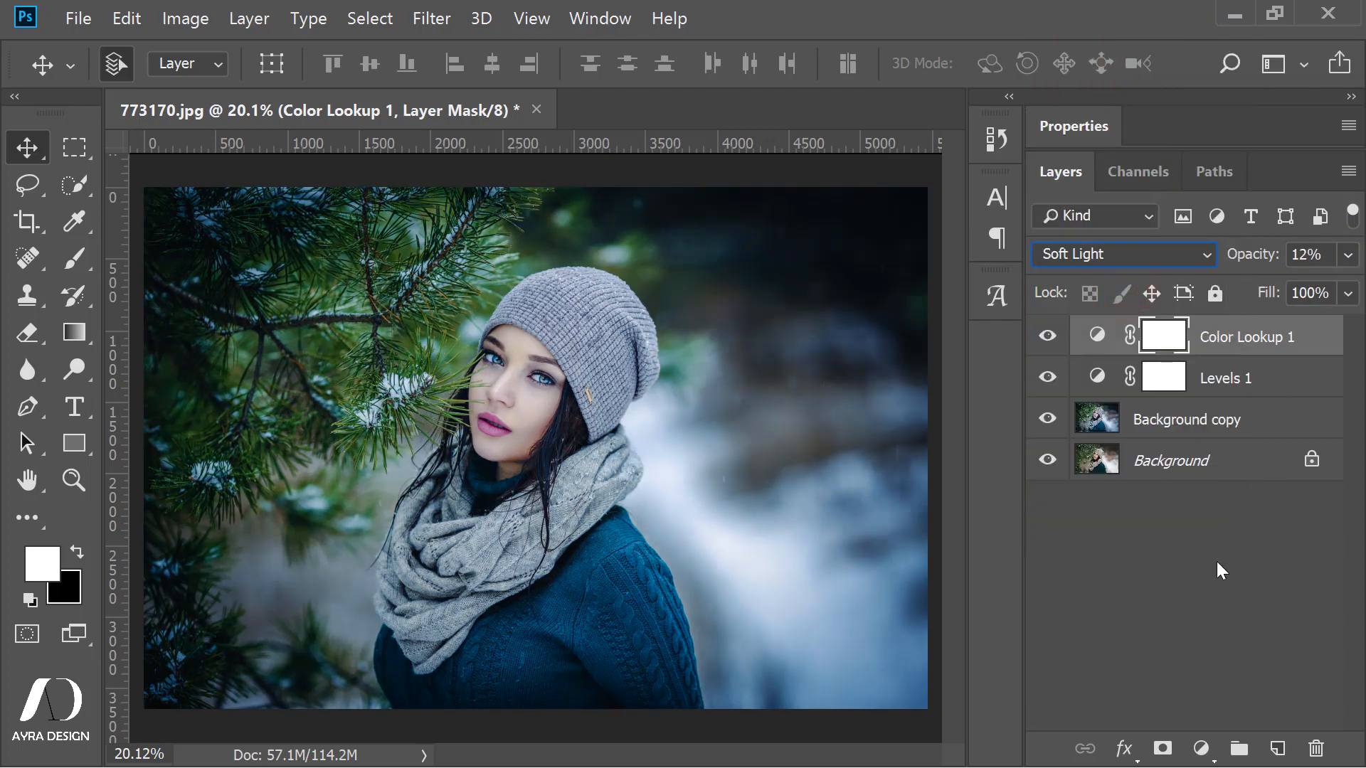
- Add a Gradient Map adjustment layer with the Violet, Orange preset gradient
click(1201, 748)
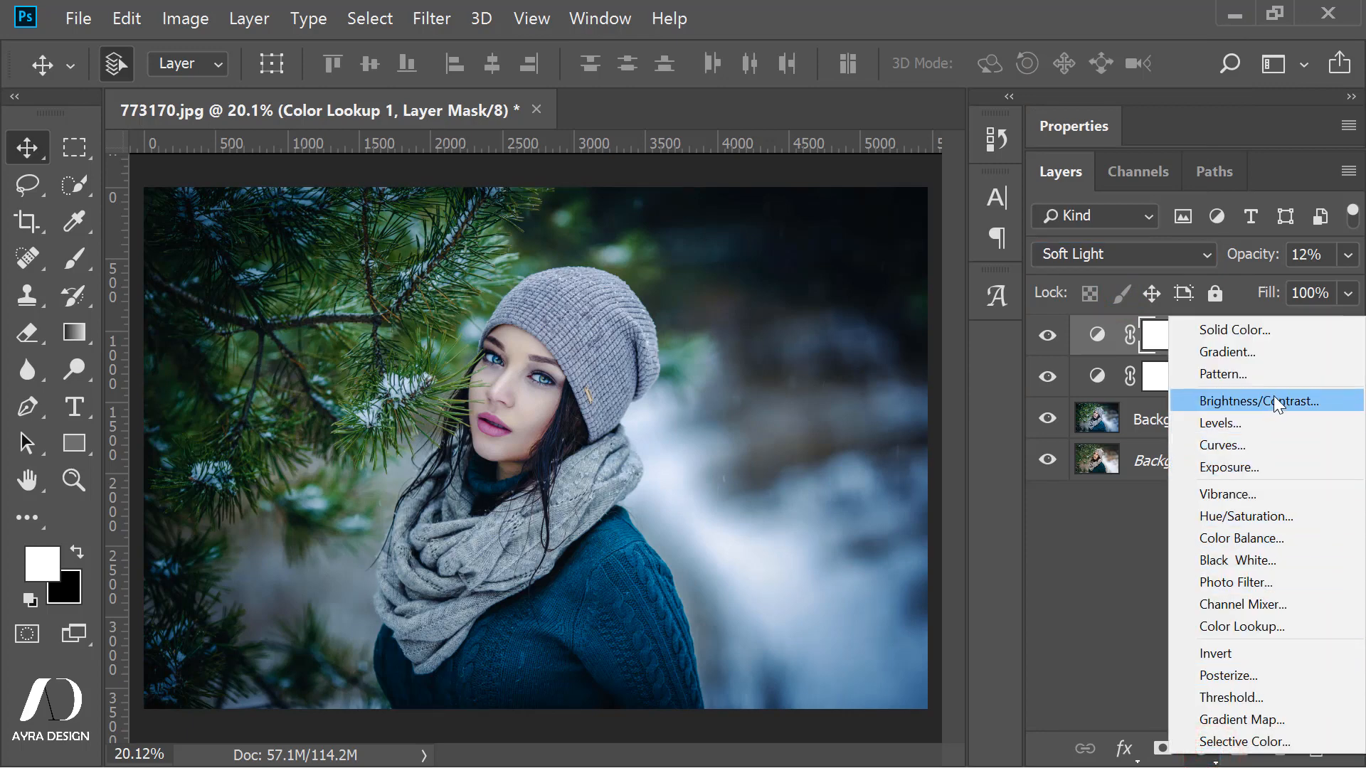
click(1255, 717)
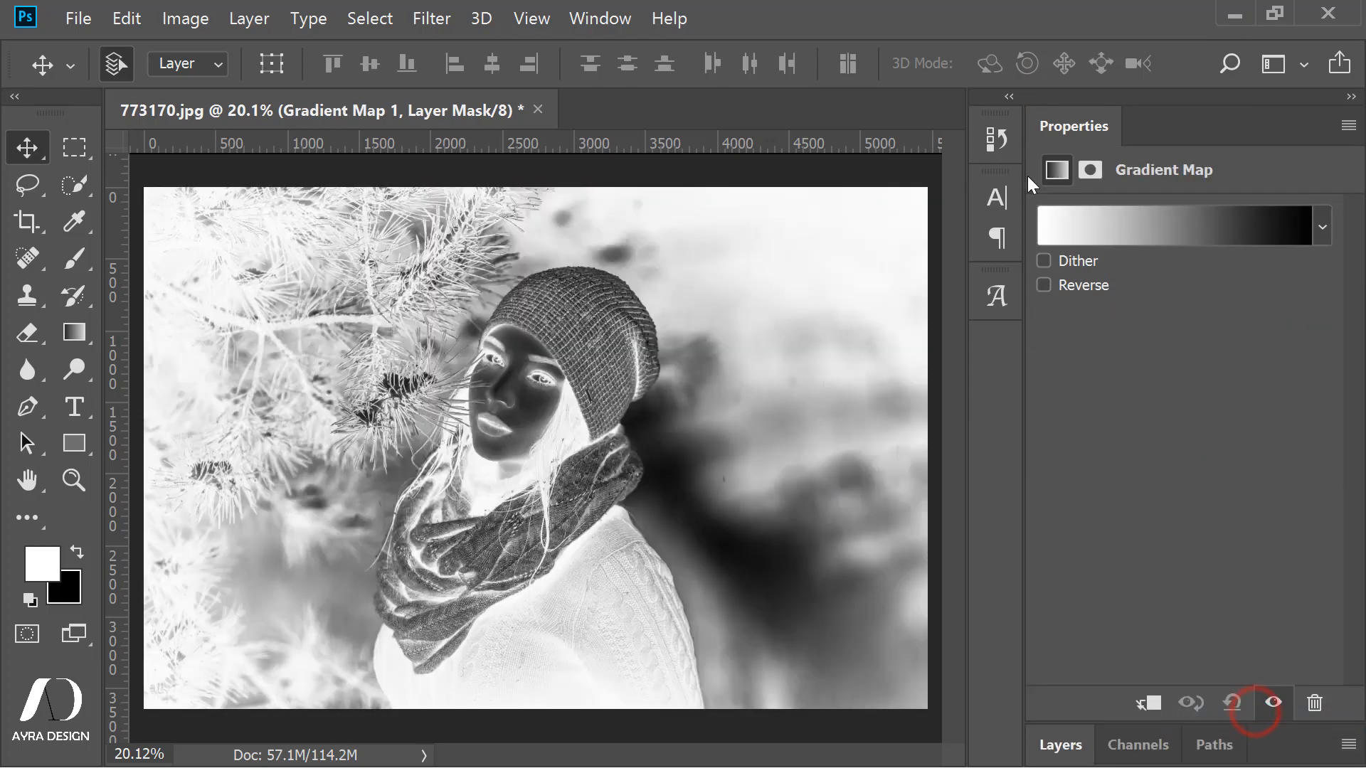
click(1111, 229)
click(861, 137)
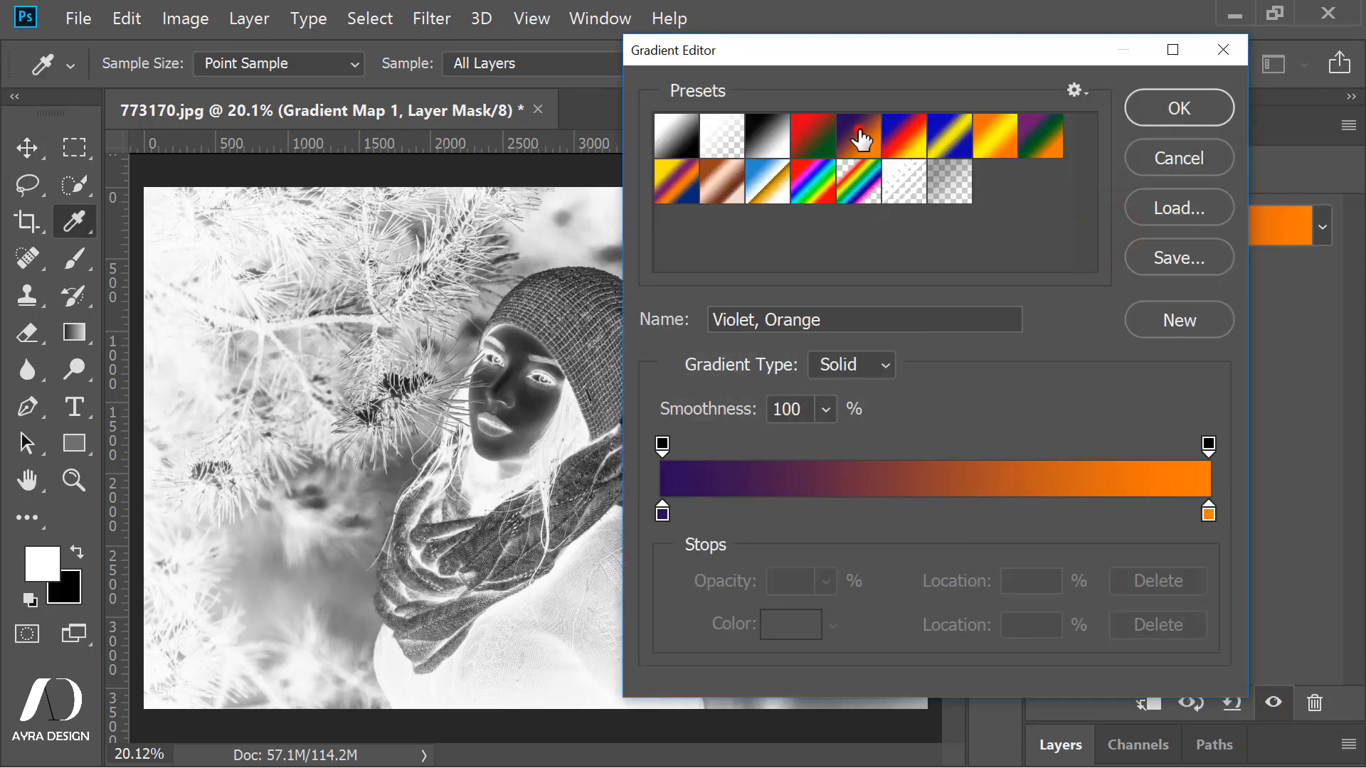
click(1172, 108)
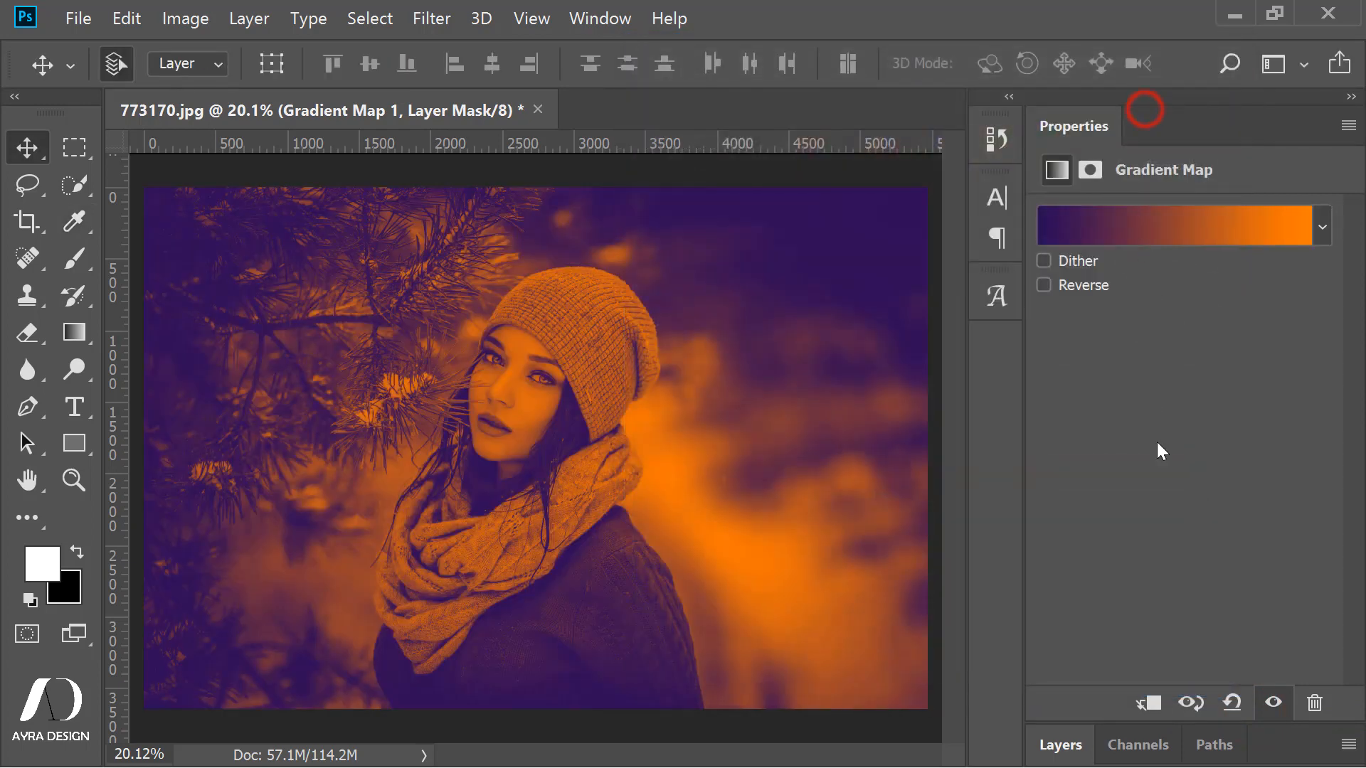
- Blend the Gradient Map layer in Soft Light mode at 20% opacity
click(1059, 744)
click(1107, 259)
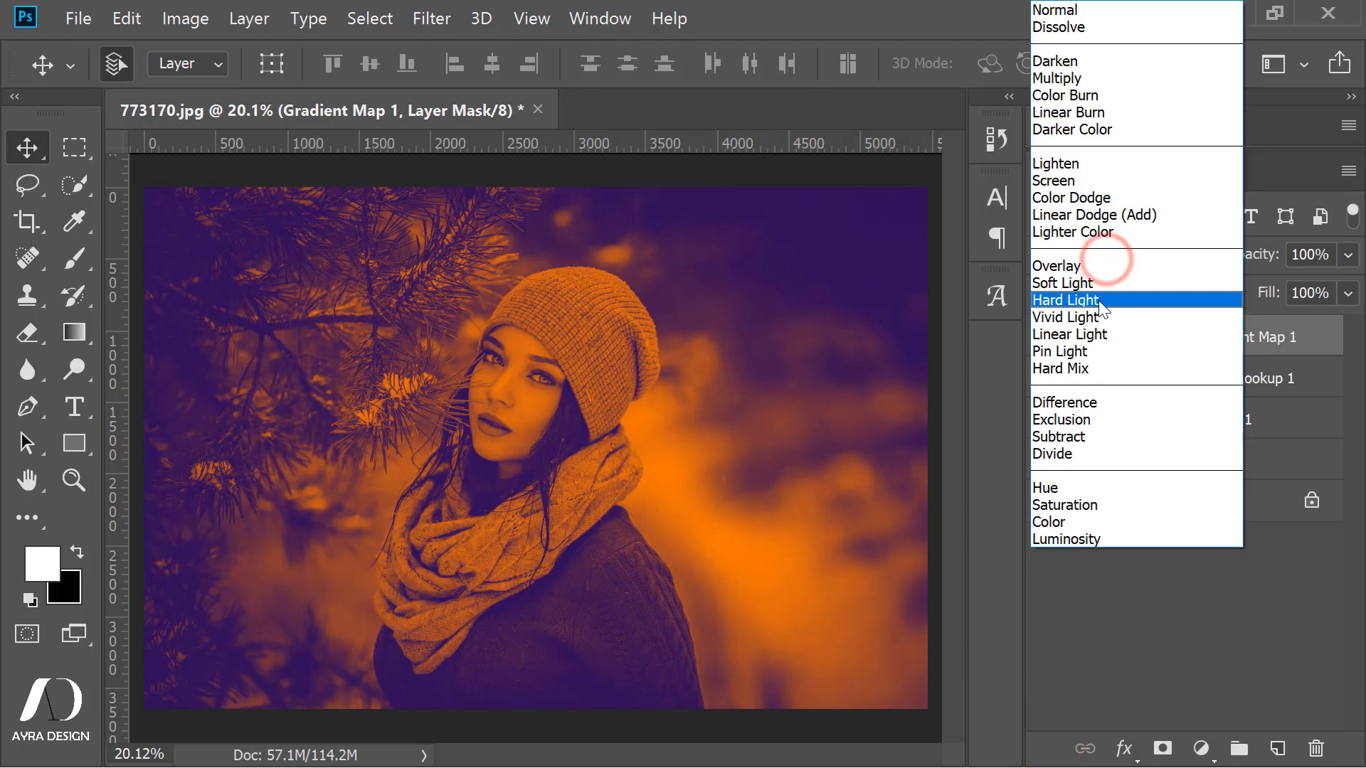
click(1096, 283)
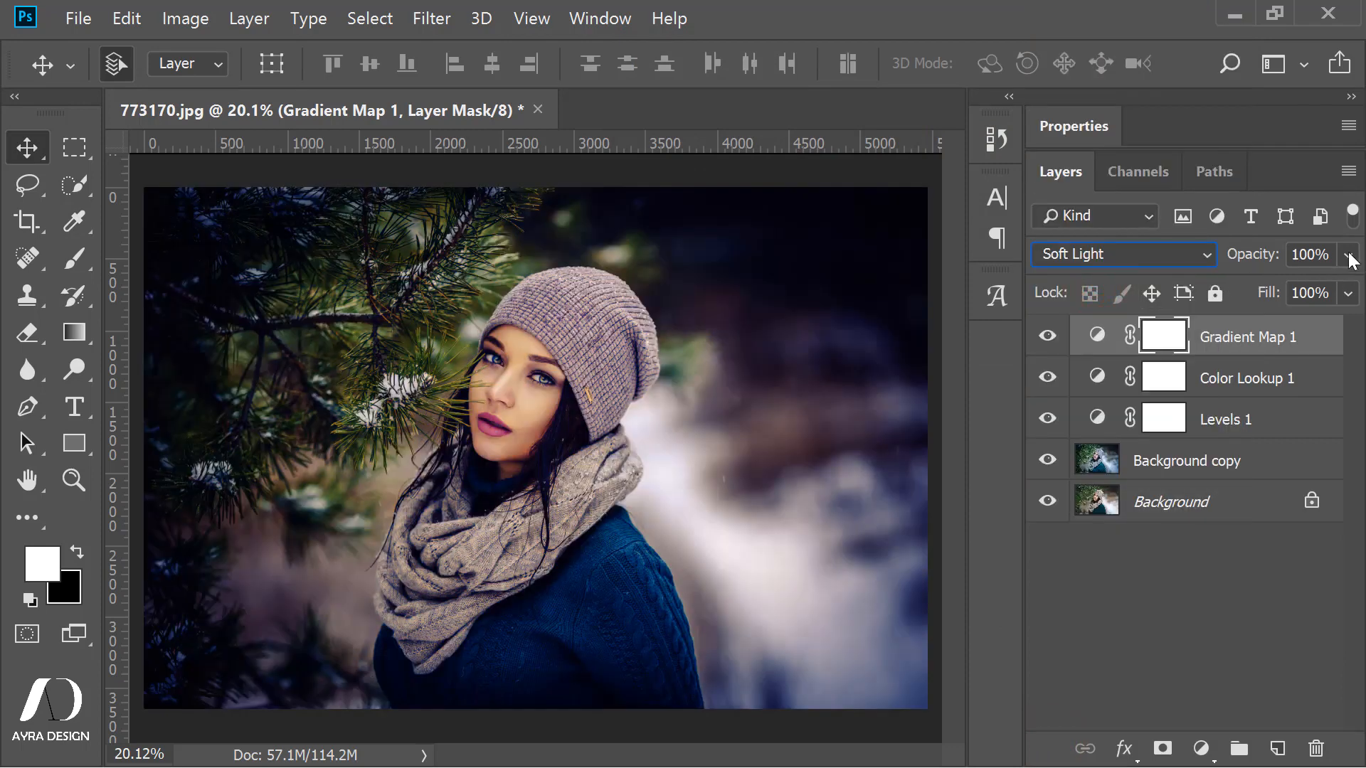
drag(1349, 255, 1240, 287)
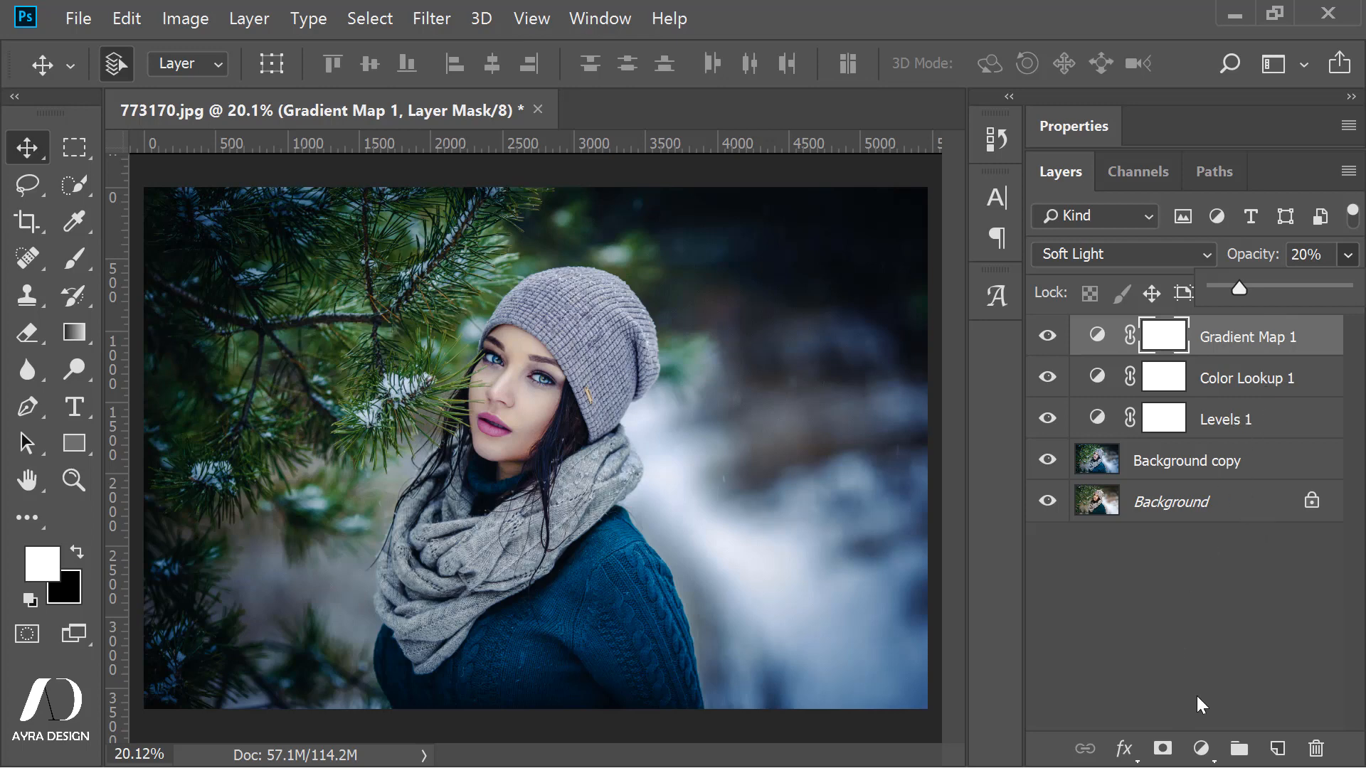
- Add a Color Balance adjustment layer and set the midtones to +13 red, +1 green and +4 blue
click(1201, 749)
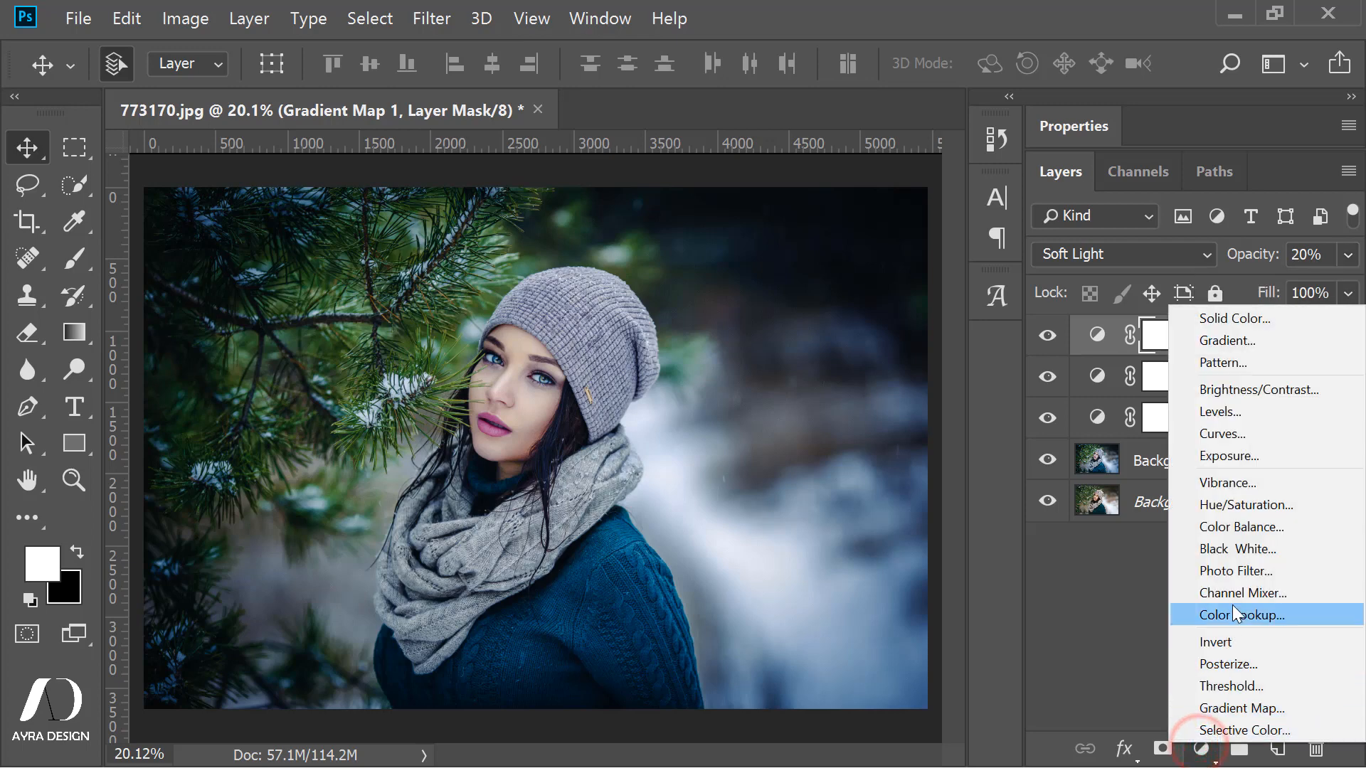
click(1235, 529)
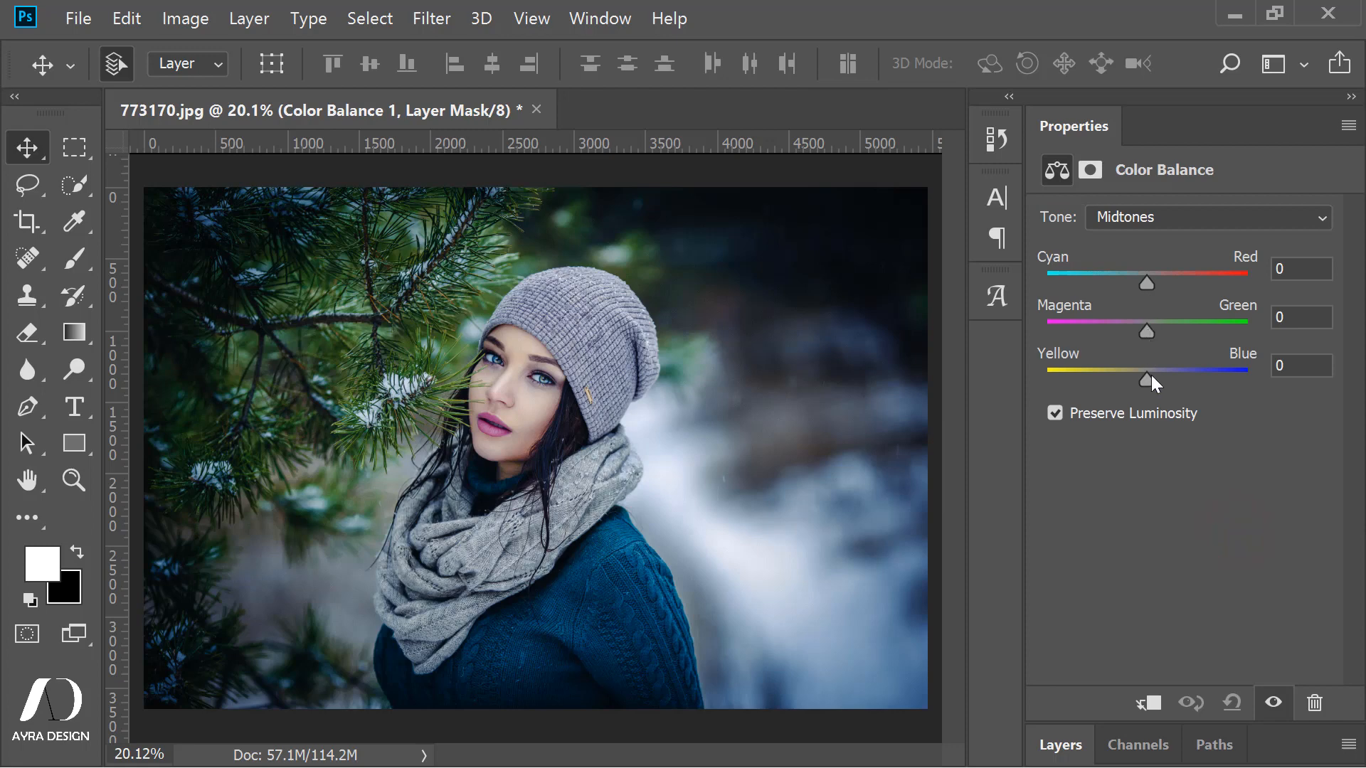
mouse_move(1148, 377)
mouse_down()
mouse_move(1167, 383)
mouse_move(1138, 375)
mouse_move(1151, 377)
mouse_up()
drag(1157, 324, 1171, 285)
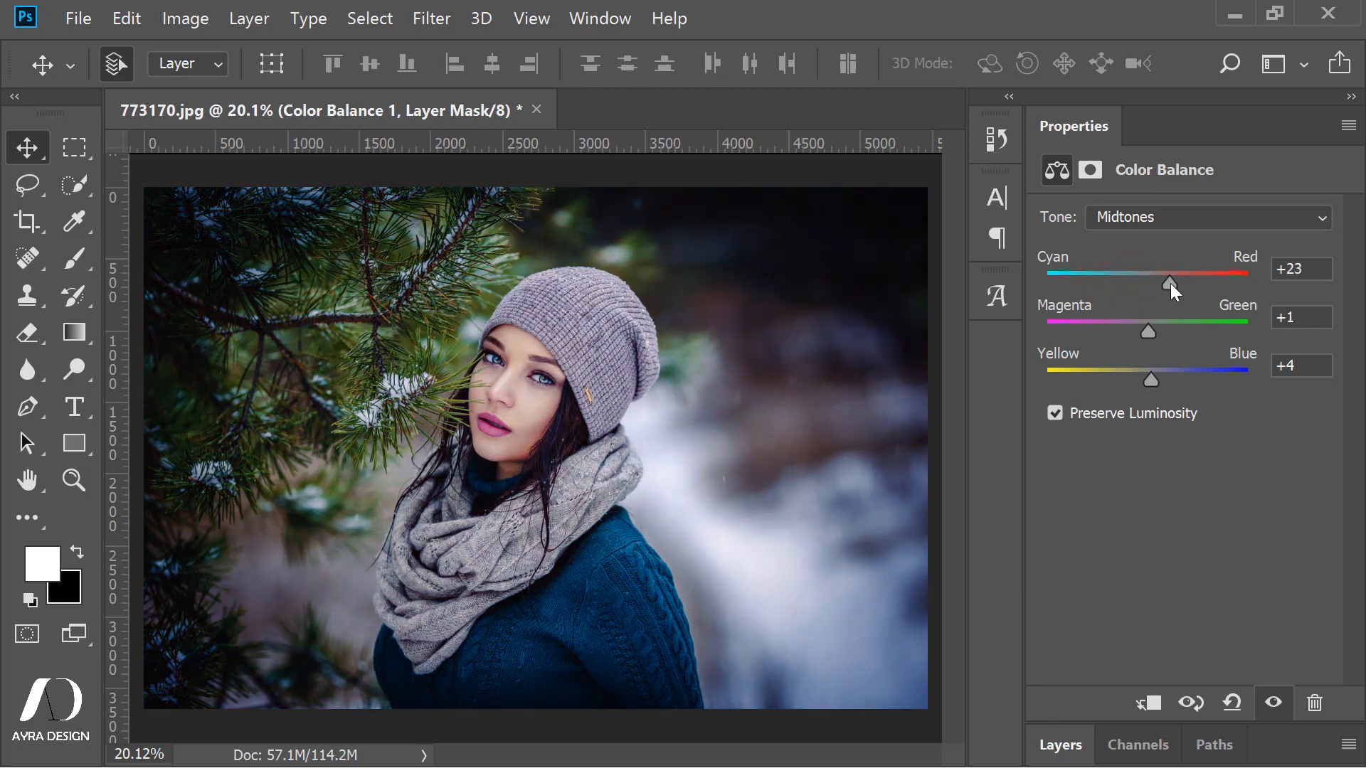
click(1159, 215)
click(1160, 219)
drag(1171, 283, 1160, 282)
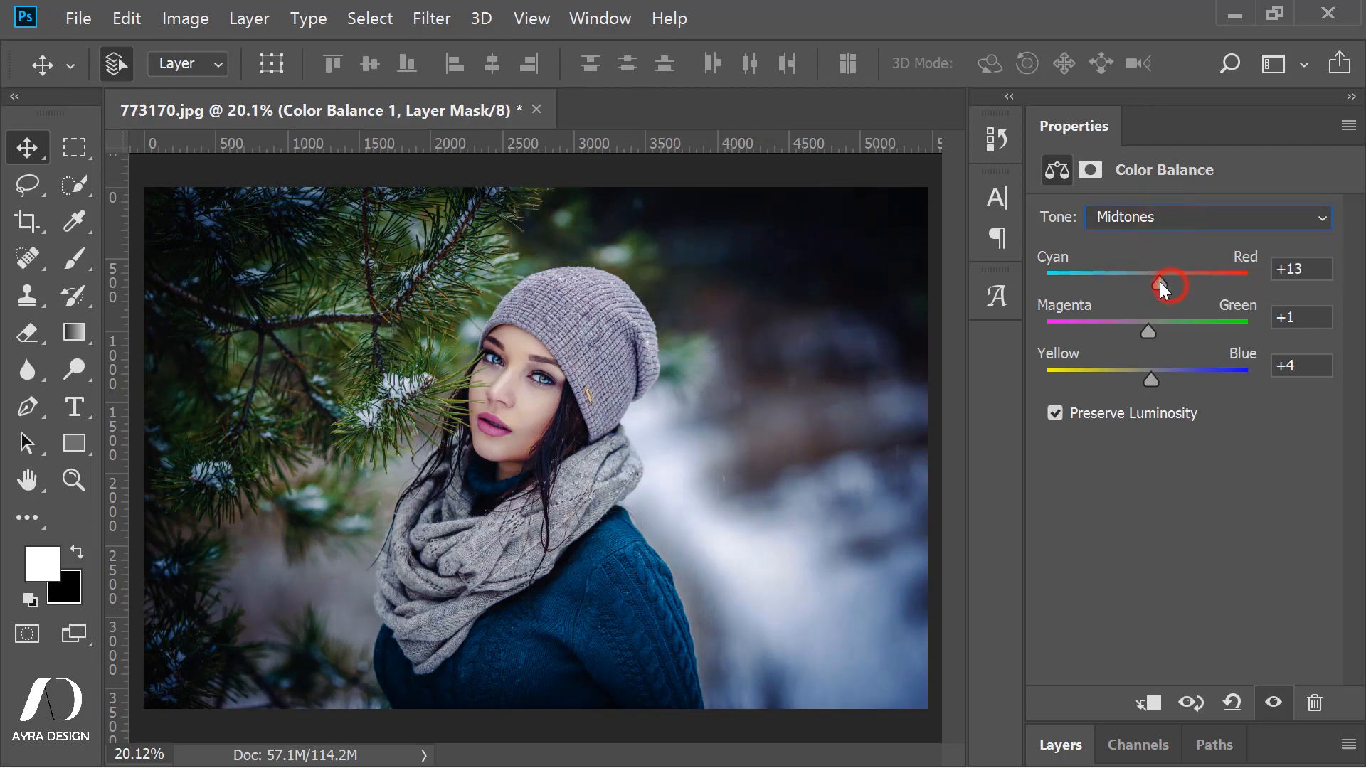
- Set the Color Balance highlights to -3 on cyan-red, +1 on magenta-green and +1 on yellow-blue
click(1159, 223)
click(1151, 275)
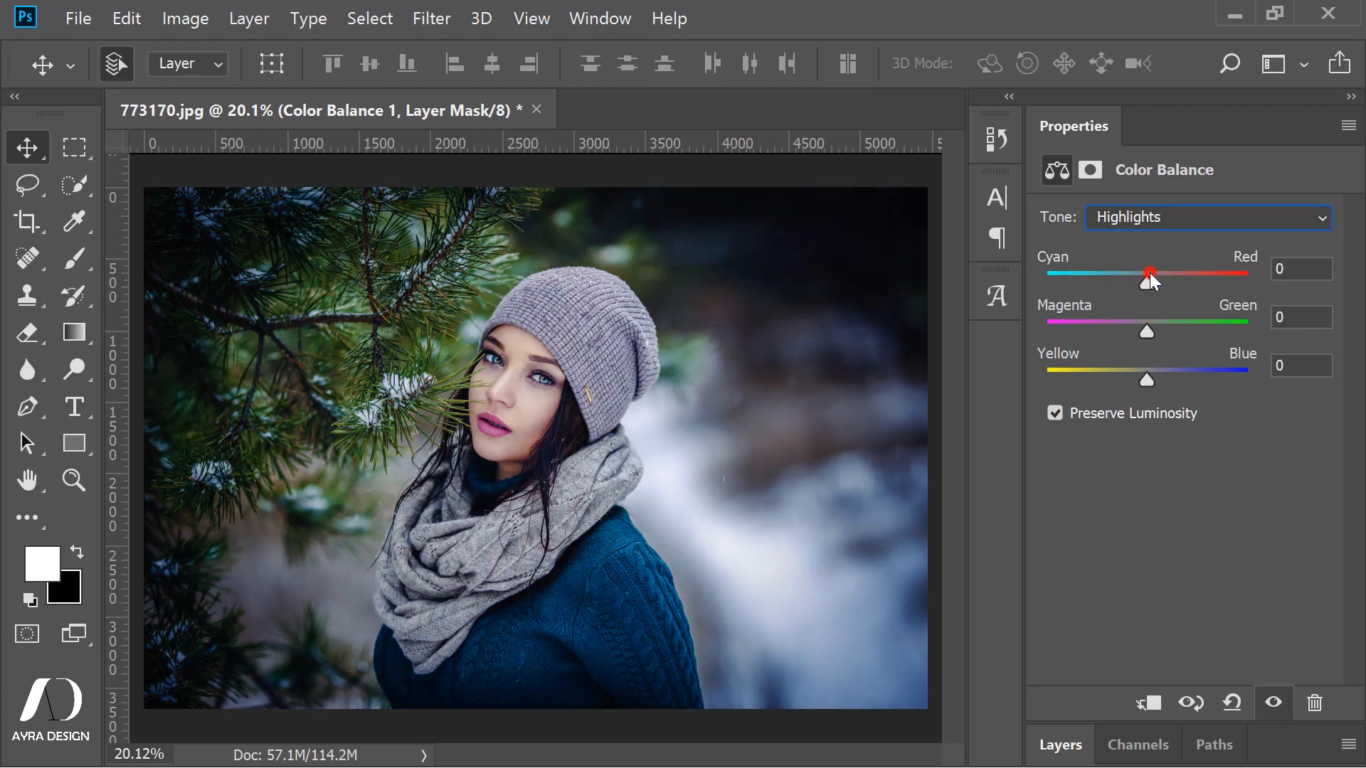
mouse_move(1150, 281)
mouse_down()
mouse_move(1163, 283)
mouse_move(1145, 276)
mouse_up()
drag(1145, 335, 1150, 382)
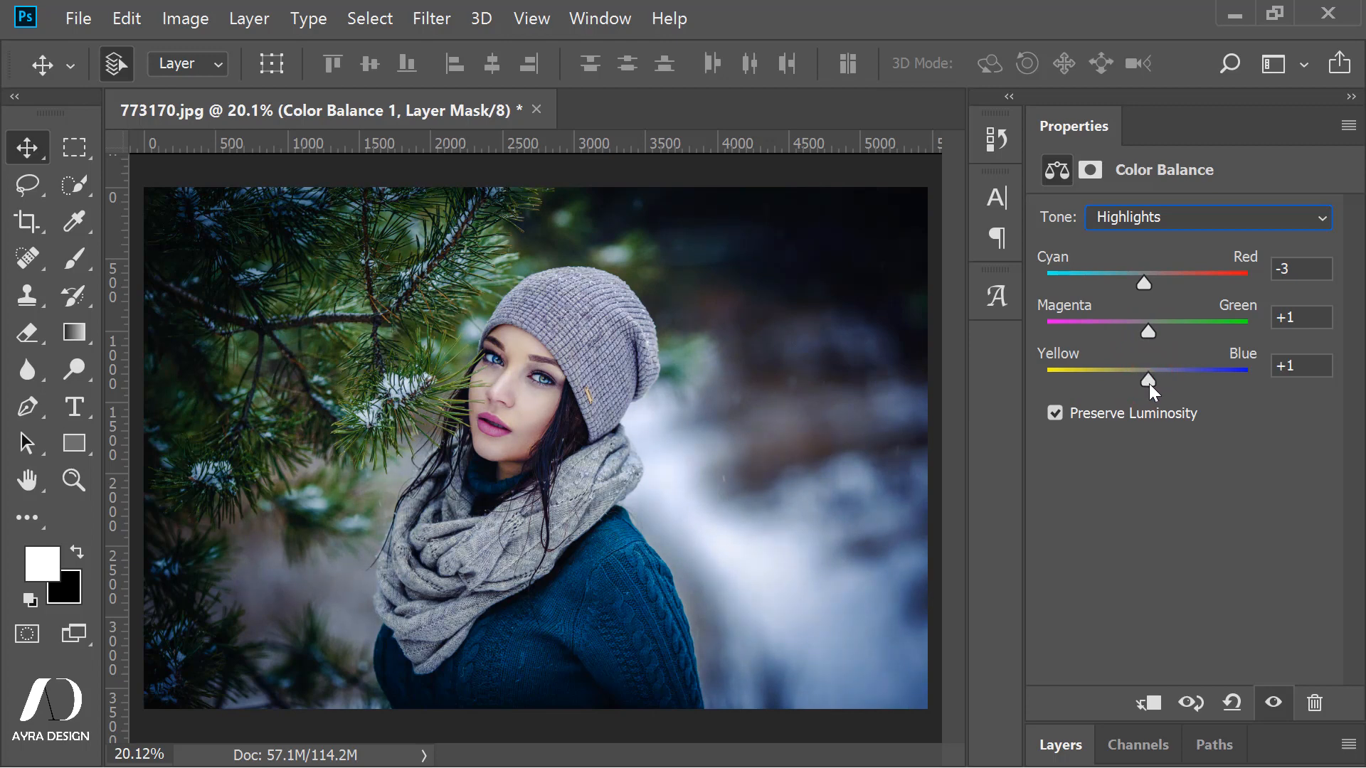
click(1060, 745)
- Add a Selective Color adjustment layer, set yellow to -31% in the reds and slightly raise their black and cyan
click(1201, 748)
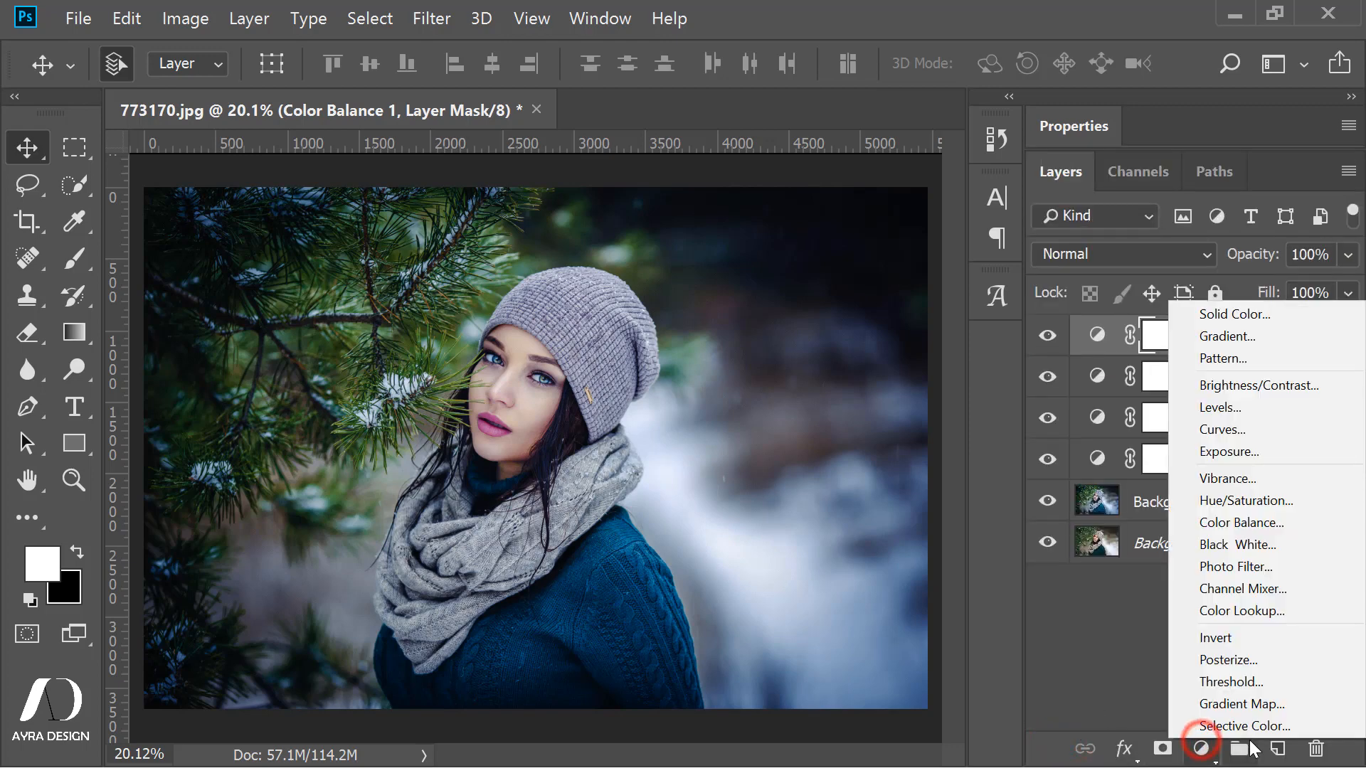
click(1314, 726)
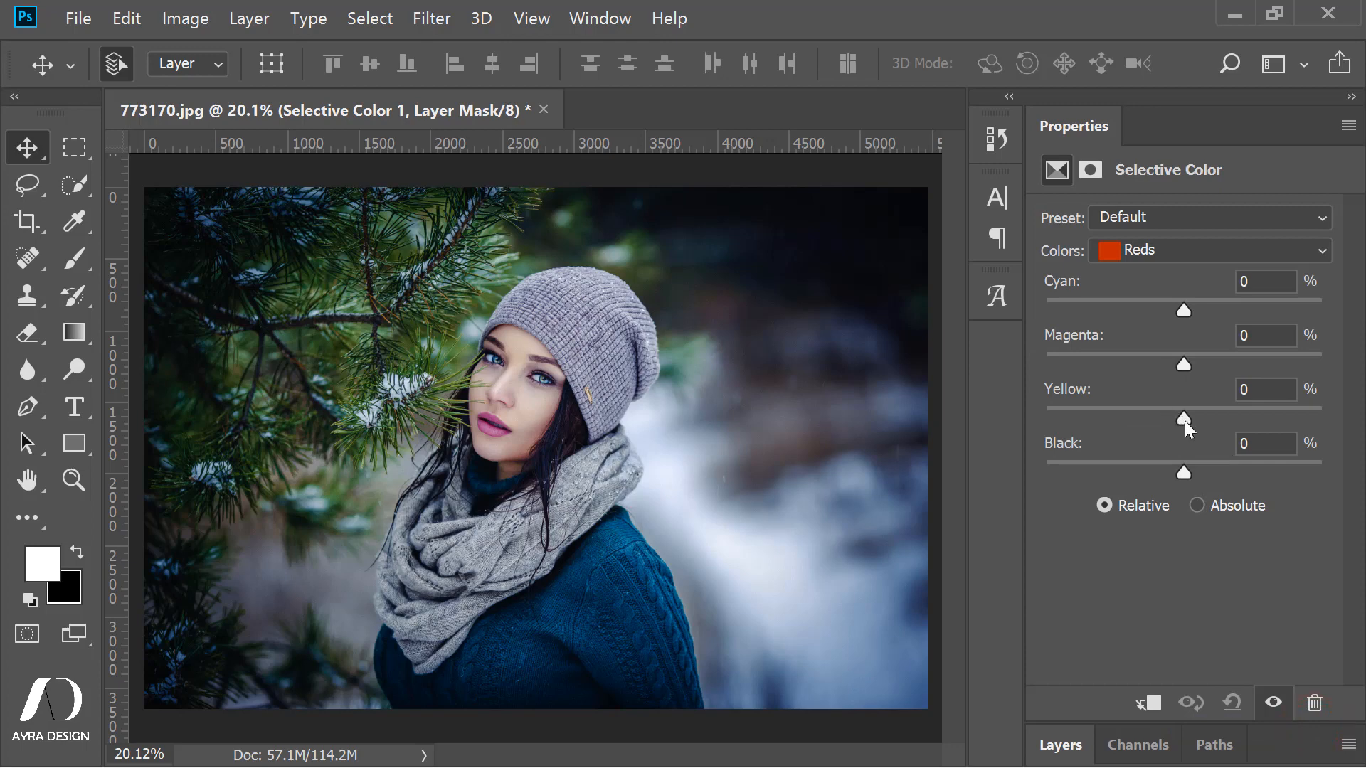
drag(1184, 421, 1141, 417)
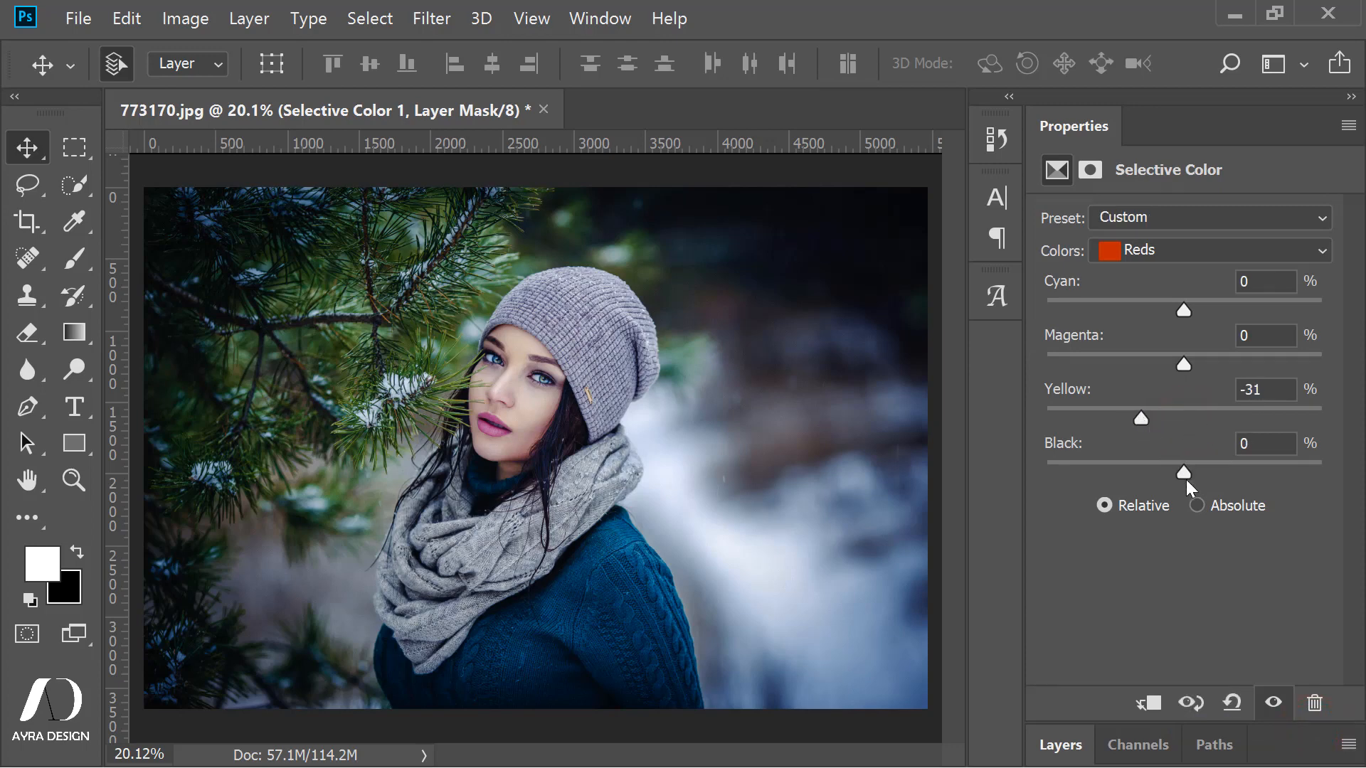
mouse_move(1184, 473)
mouse_down()
mouse_move(1131, 468)
mouse_move(1205, 476)
mouse_move(1194, 476)
mouse_up()
mouse_move(1181, 313)
mouse_down()
mouse_move(1136, 307)
mouse_move(1205, 313)
mouse_move(1191, 314)
mouse_up()
- Set the Selective Color greens to -28% cyan, +23% magenta and +5% yellow
click(1168, 250)
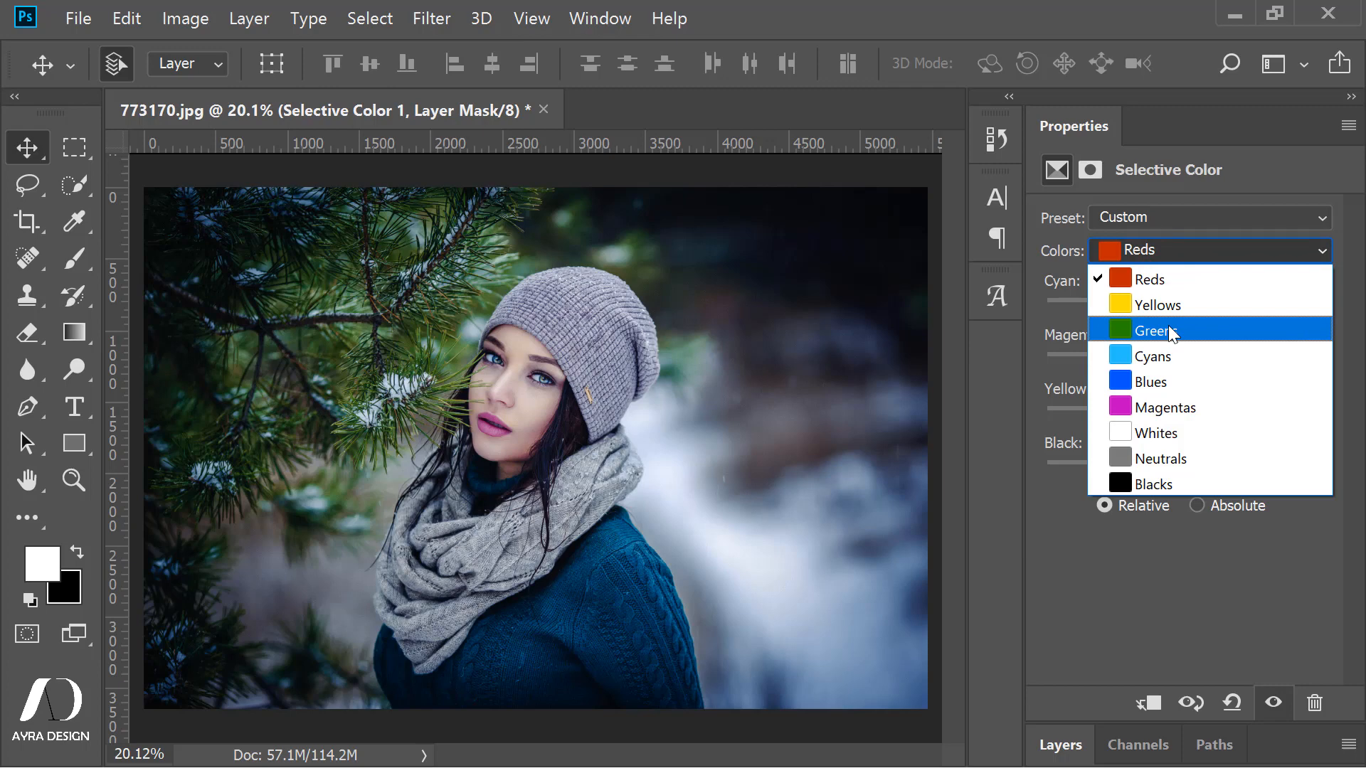
click(1168, 329)
drag(1182, 361, 1215, 364)
mouse_move(1188, 419)
mouse_down()
mouse_move(1133, 417)
mouse_move(1224, 417)
mouse_move(1124, 417)
mouse_move(1215, 418)
mouse_move(1173, 419)
mouse_move(1191, 421)
mouse_up()
drag(1184, 310, 1147, 313)
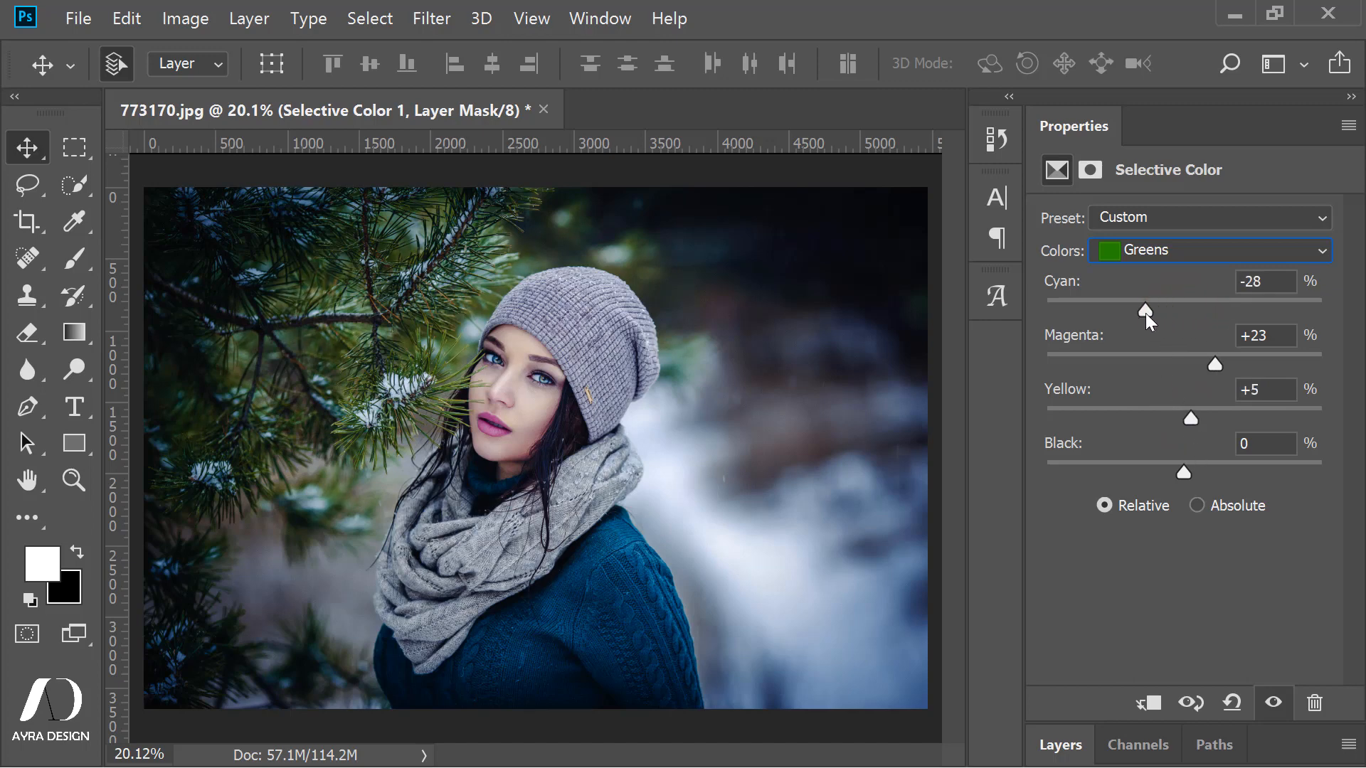
- Group all adjustment layers together with Background copy, and stamp the visible result onto a new merged layer on top
click(1060, 746)
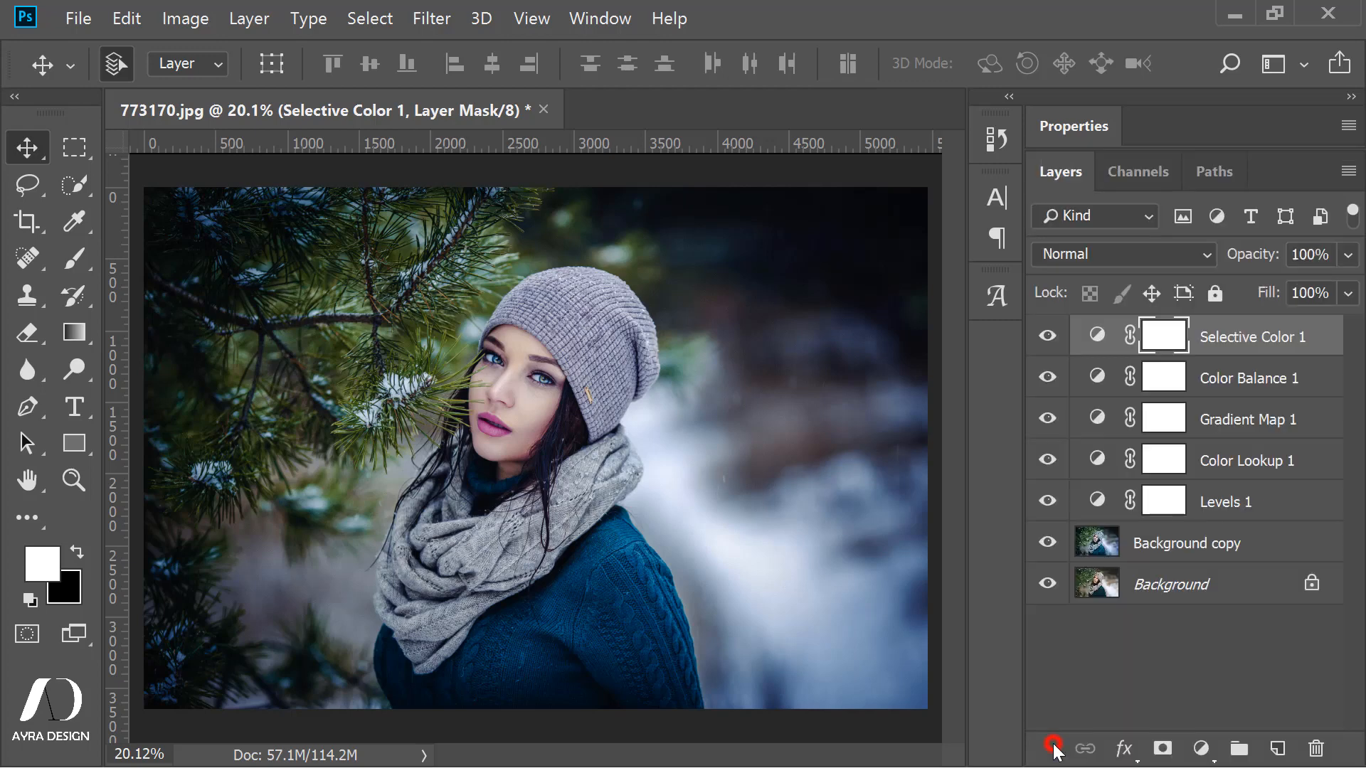
shift+click(1237, 545)
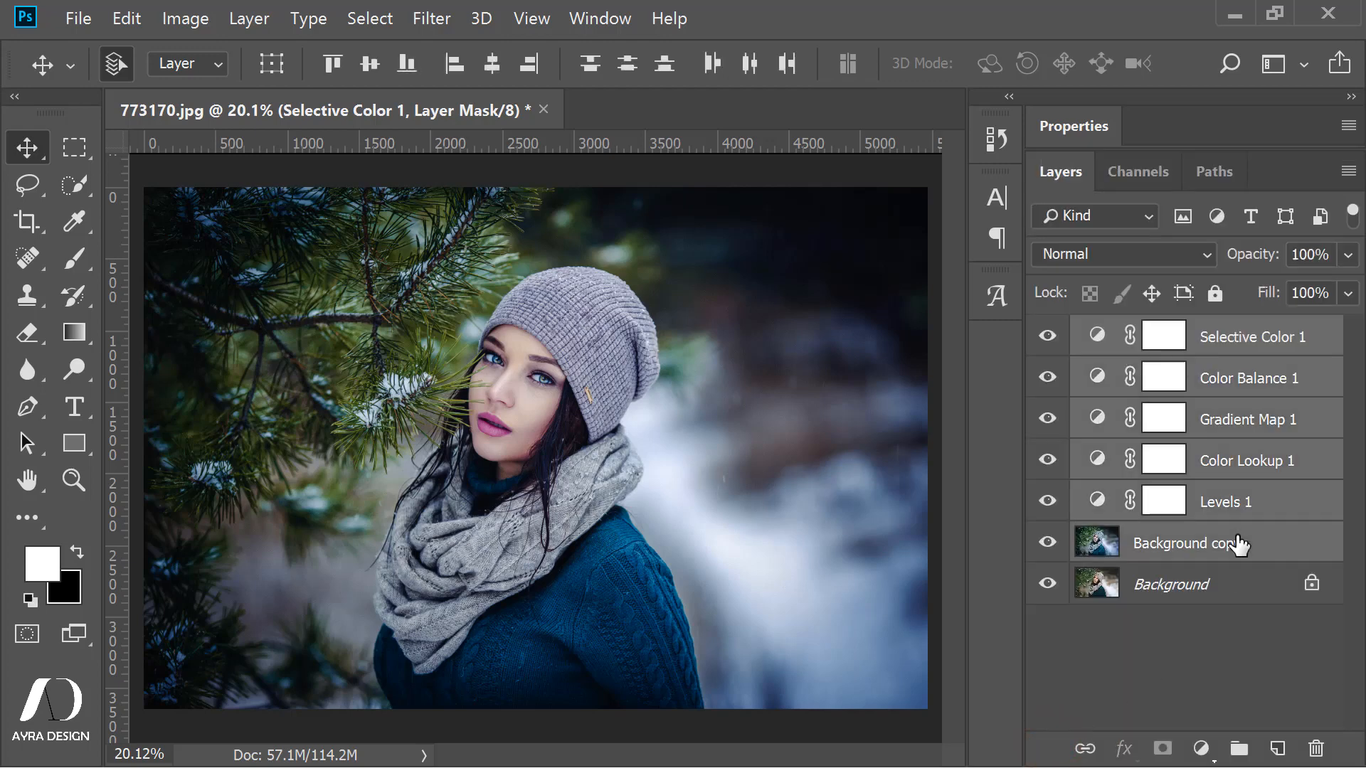
key(ctrl+g)
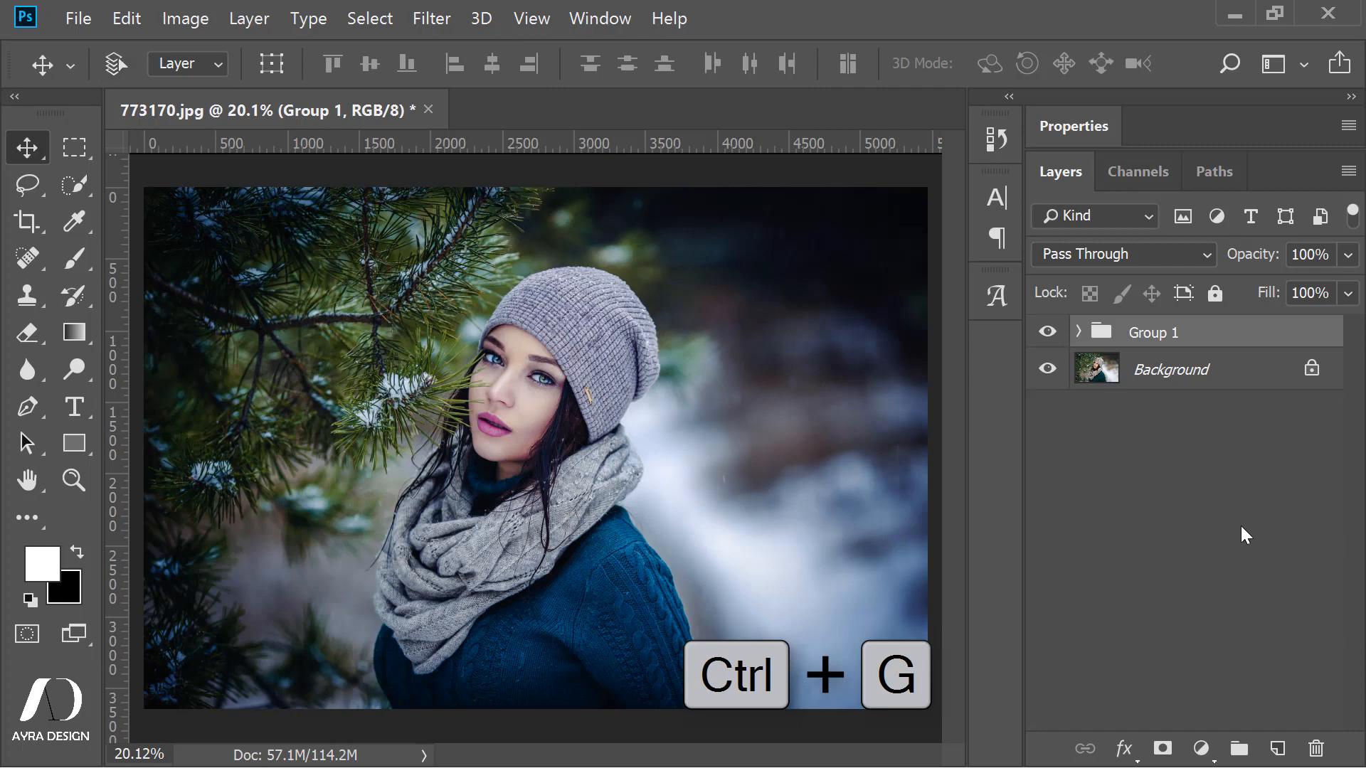
key(ctrl+shift+alt+e)
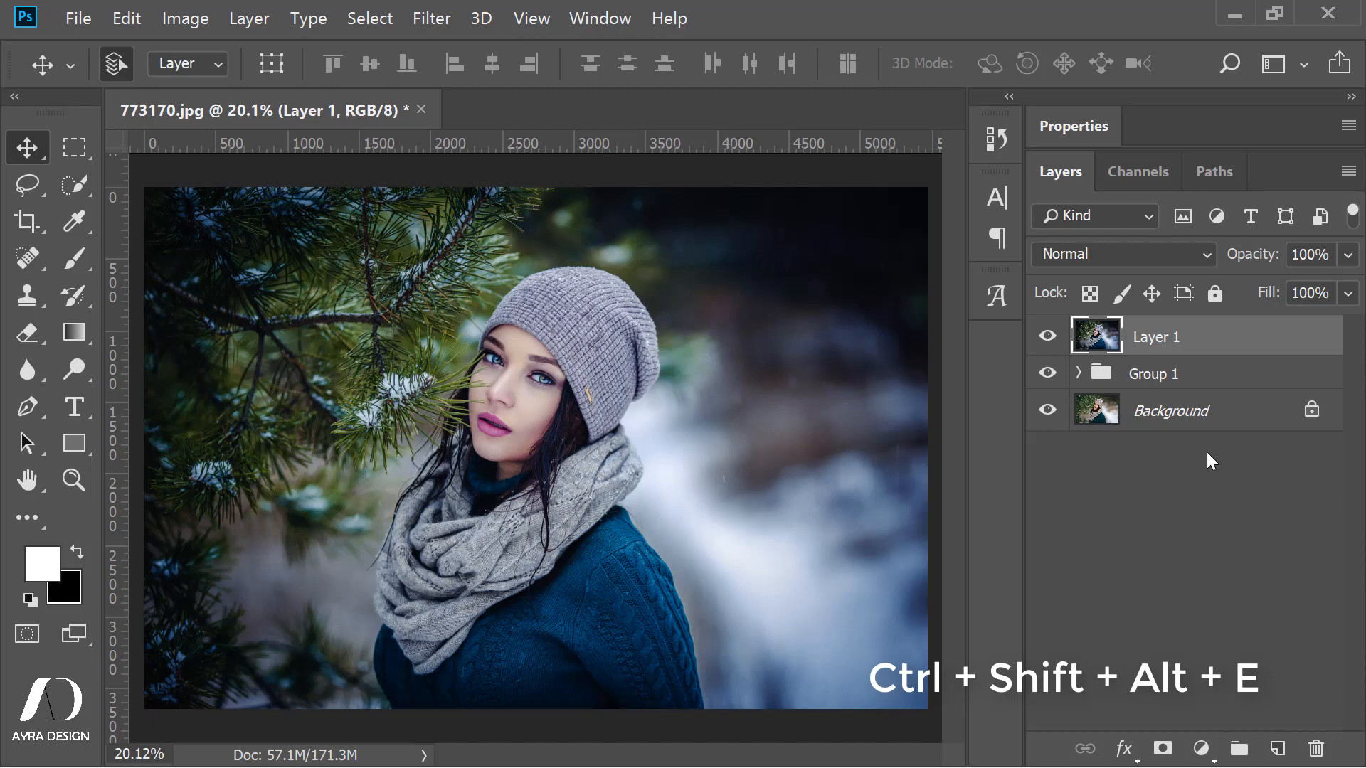
- Toggle the visibility of the merged layer and the group to compare the grade with the original photo
click(1048, 373)
click(1047, 336)
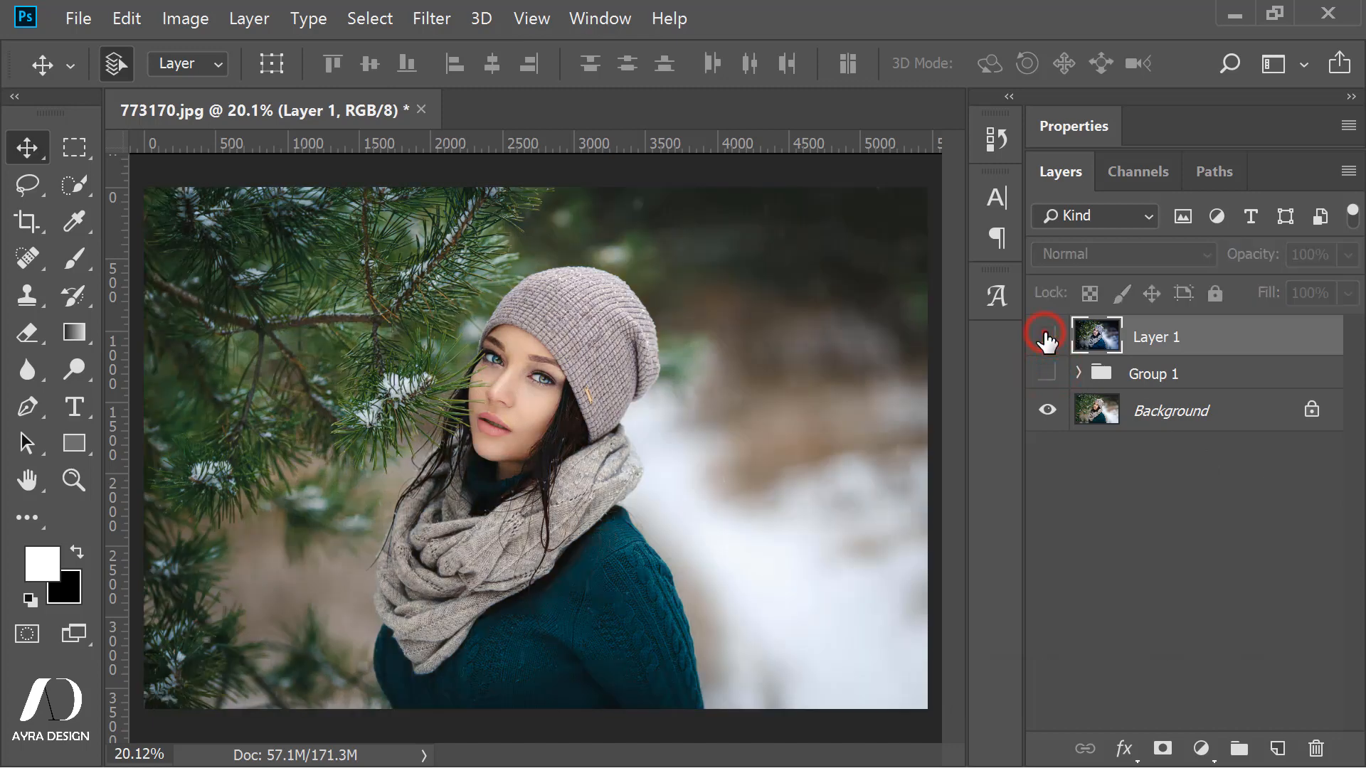
click(1047, 336)
click(1048, 374)
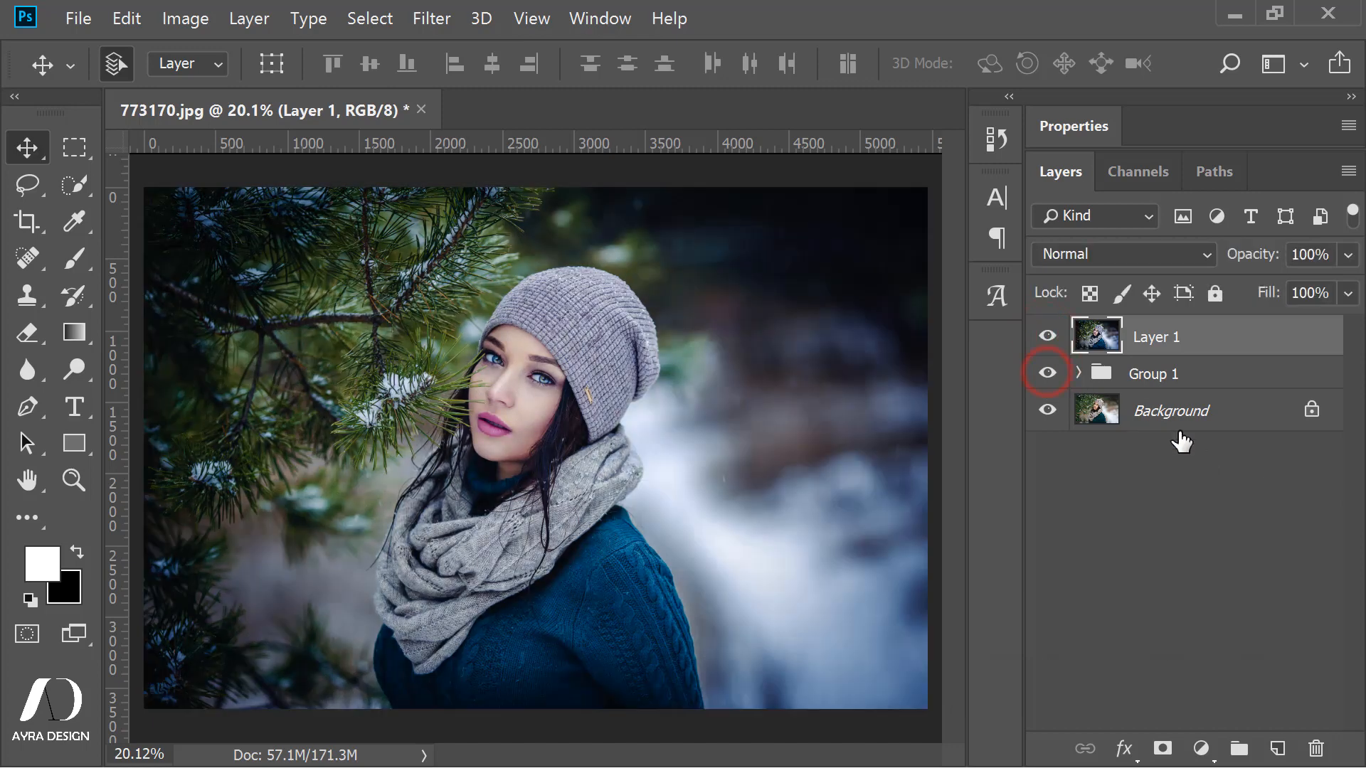
- Add an empty layer above the merged Layer 1 and choose the Gradient tool
click(1201, 748)
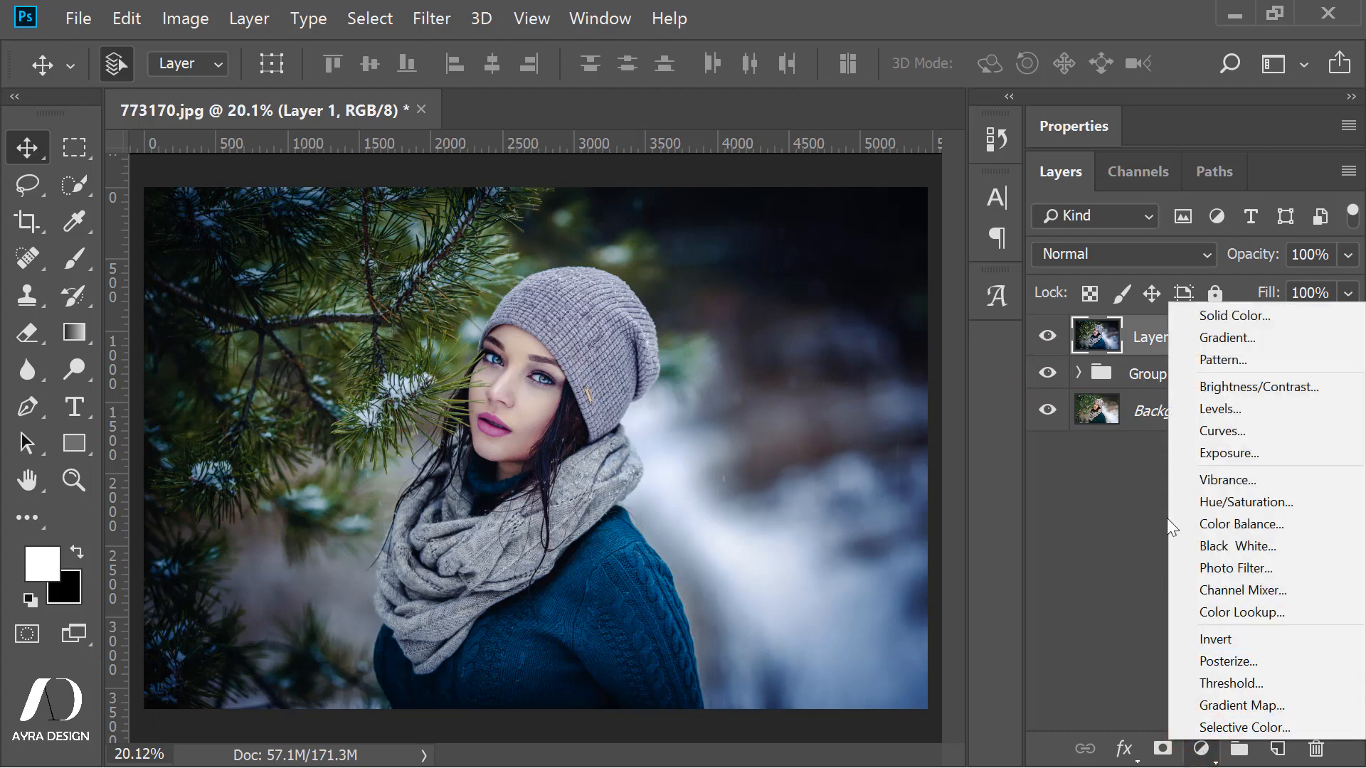
click(1117, 705)
click(1244, 344)
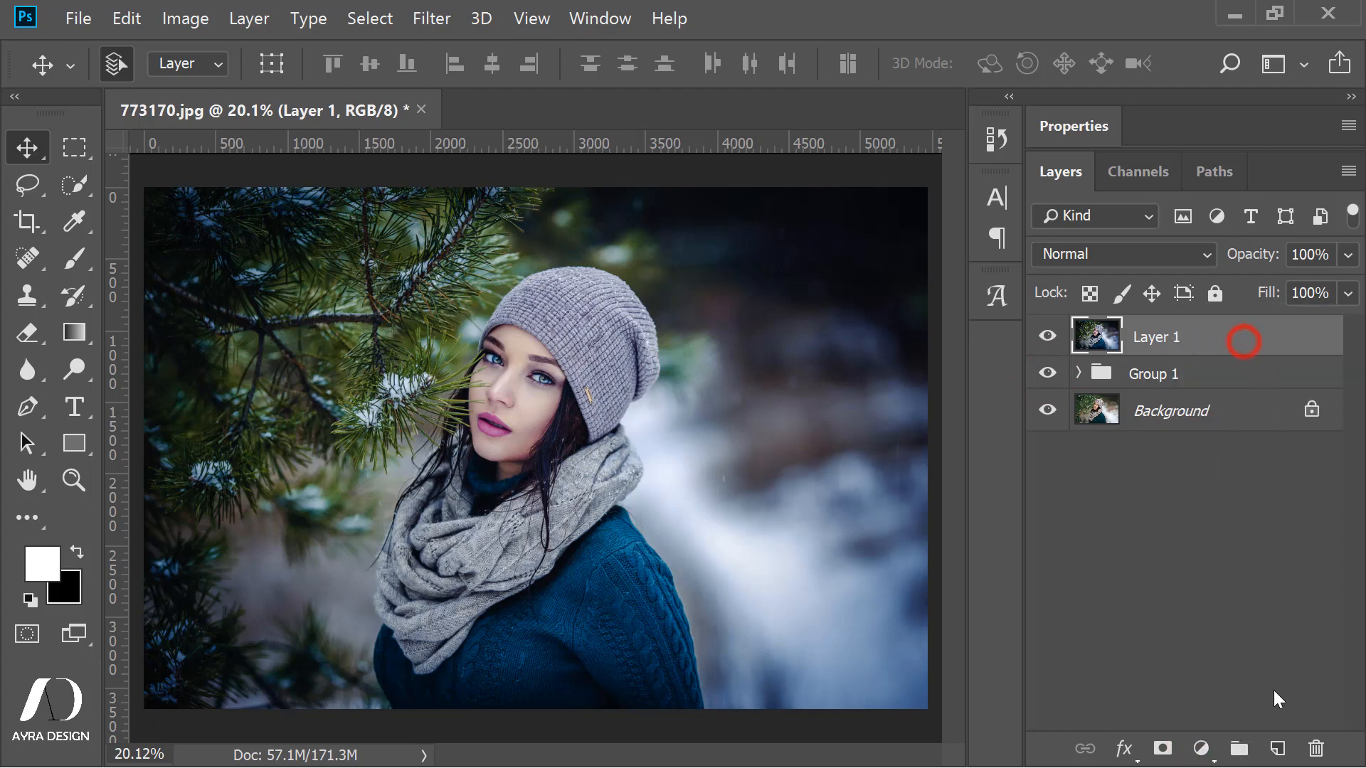
click(1277, 748)
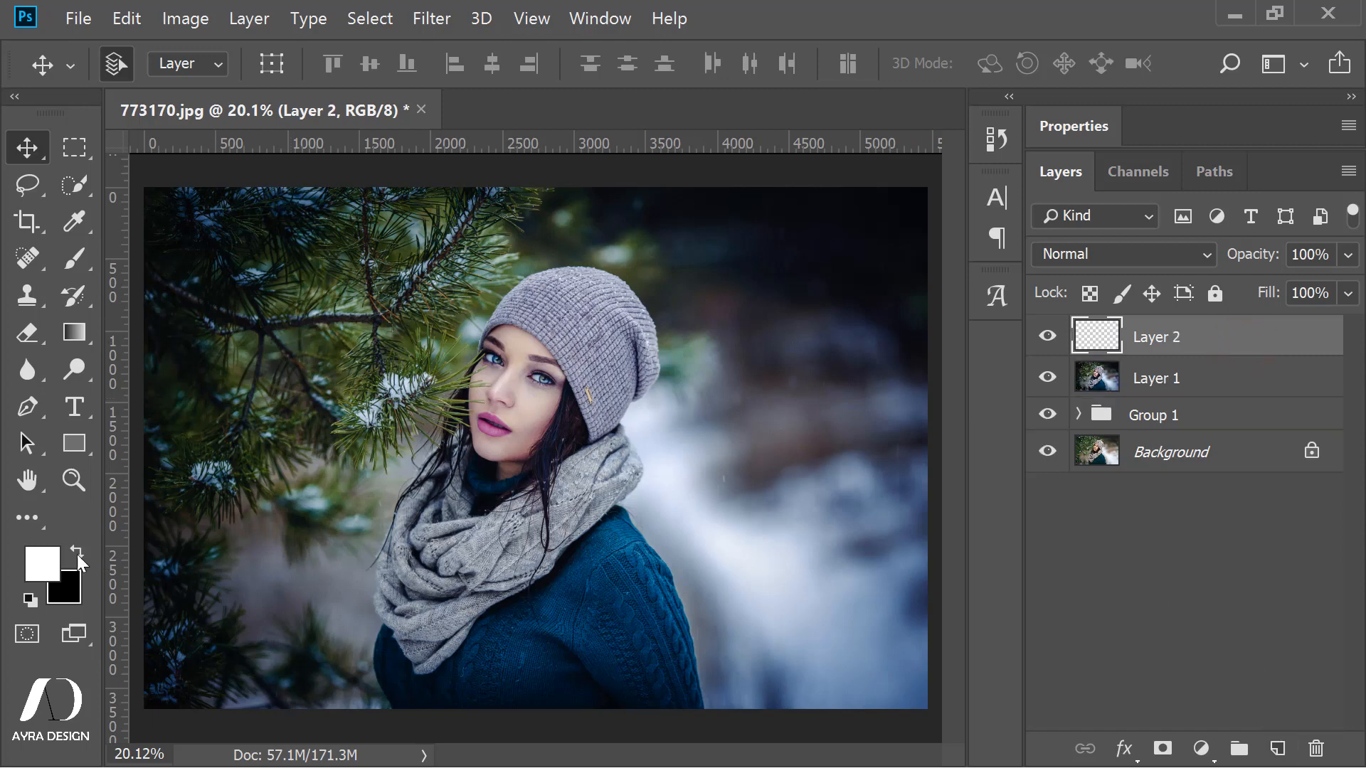
click(77, 329)
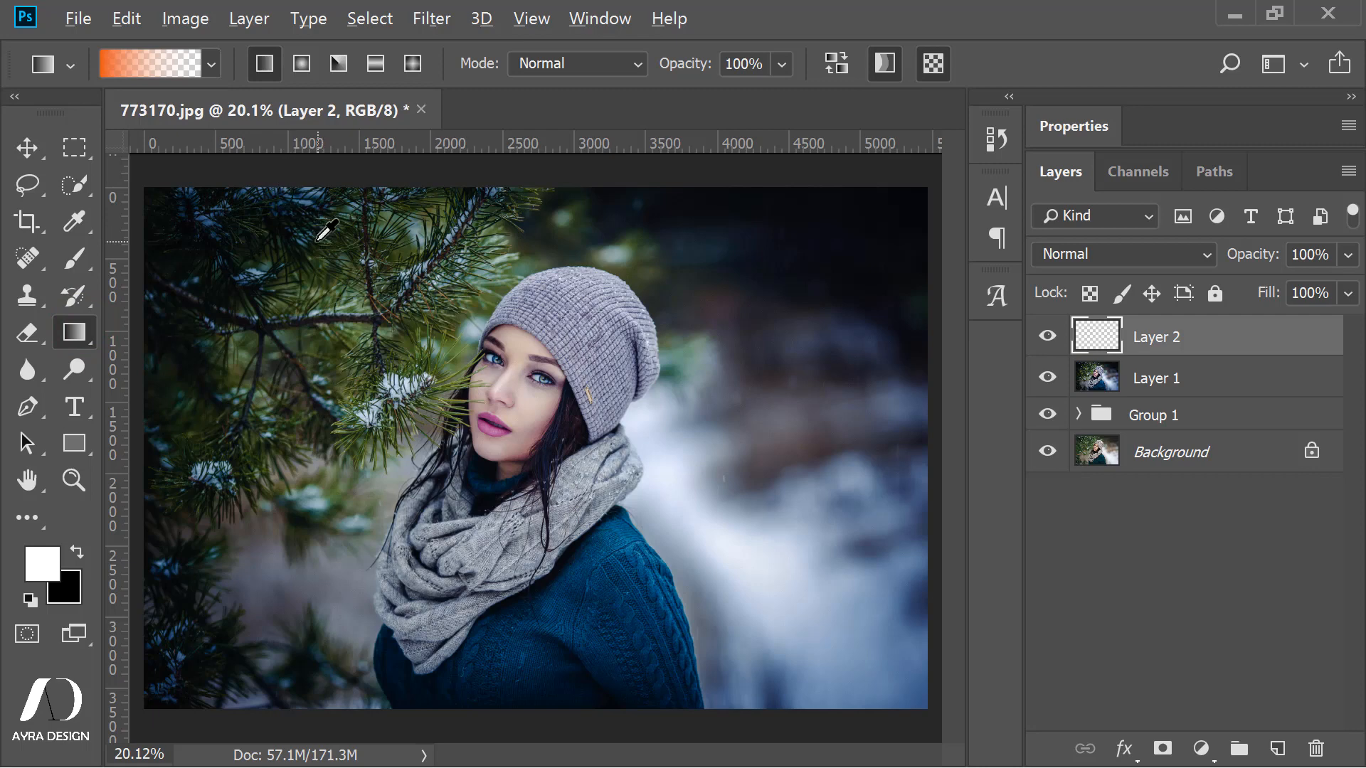
- Try linear orange-to-transparent gradients at various angles along the photo's upper edge, and undo them
scroll(326, 233, down, 2)
drag(257, 188, 323, 299)
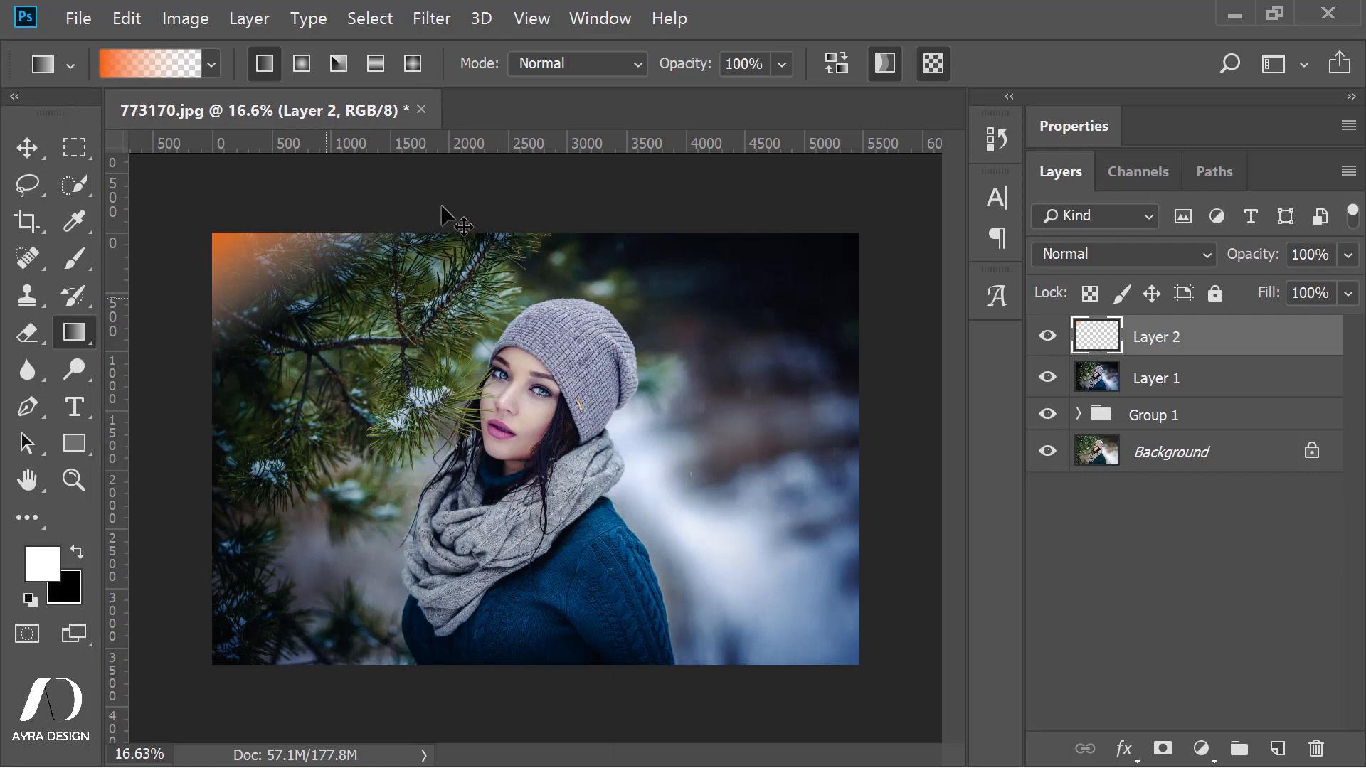
key(ctrl+z)
drag(452, 191, 422, 290)
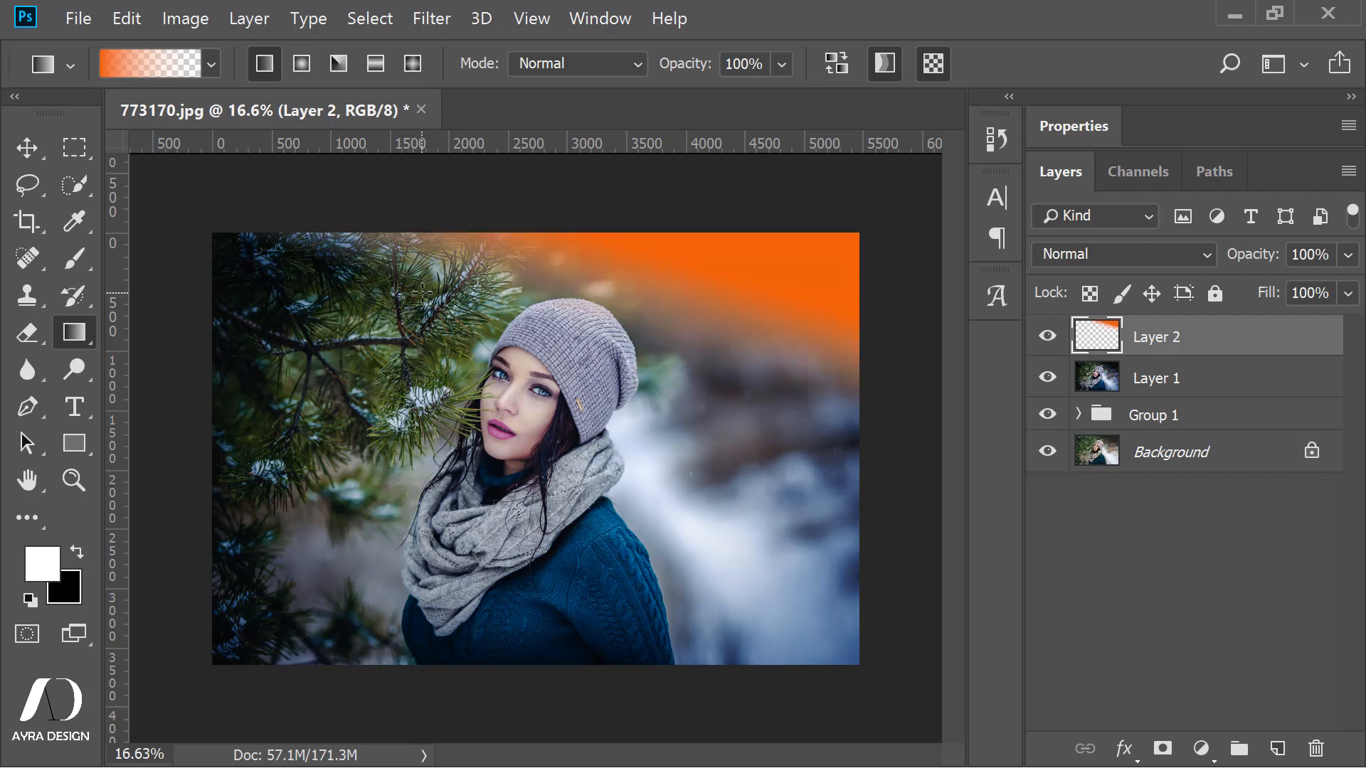
key(ctrl+z)
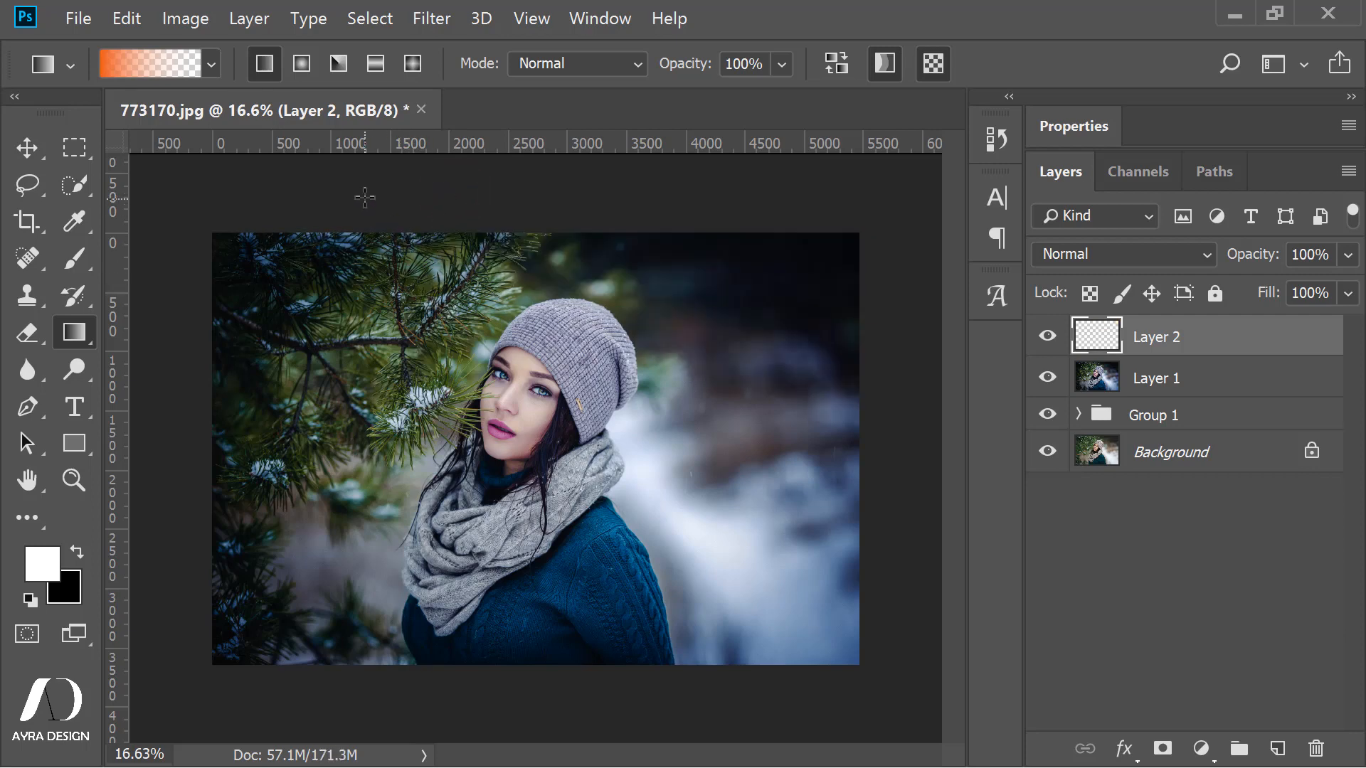
drag(349, 193, 358, 281)
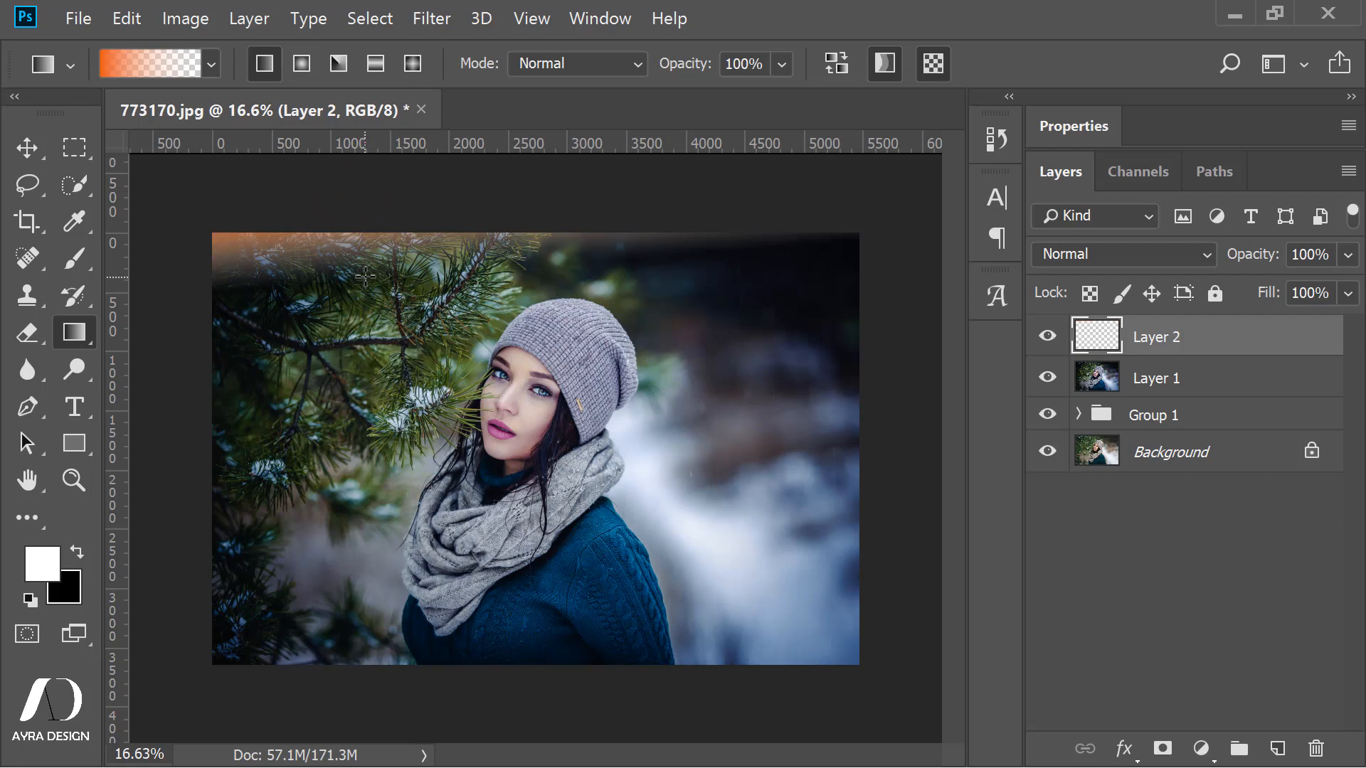
drag(392, 212, 392, 304)
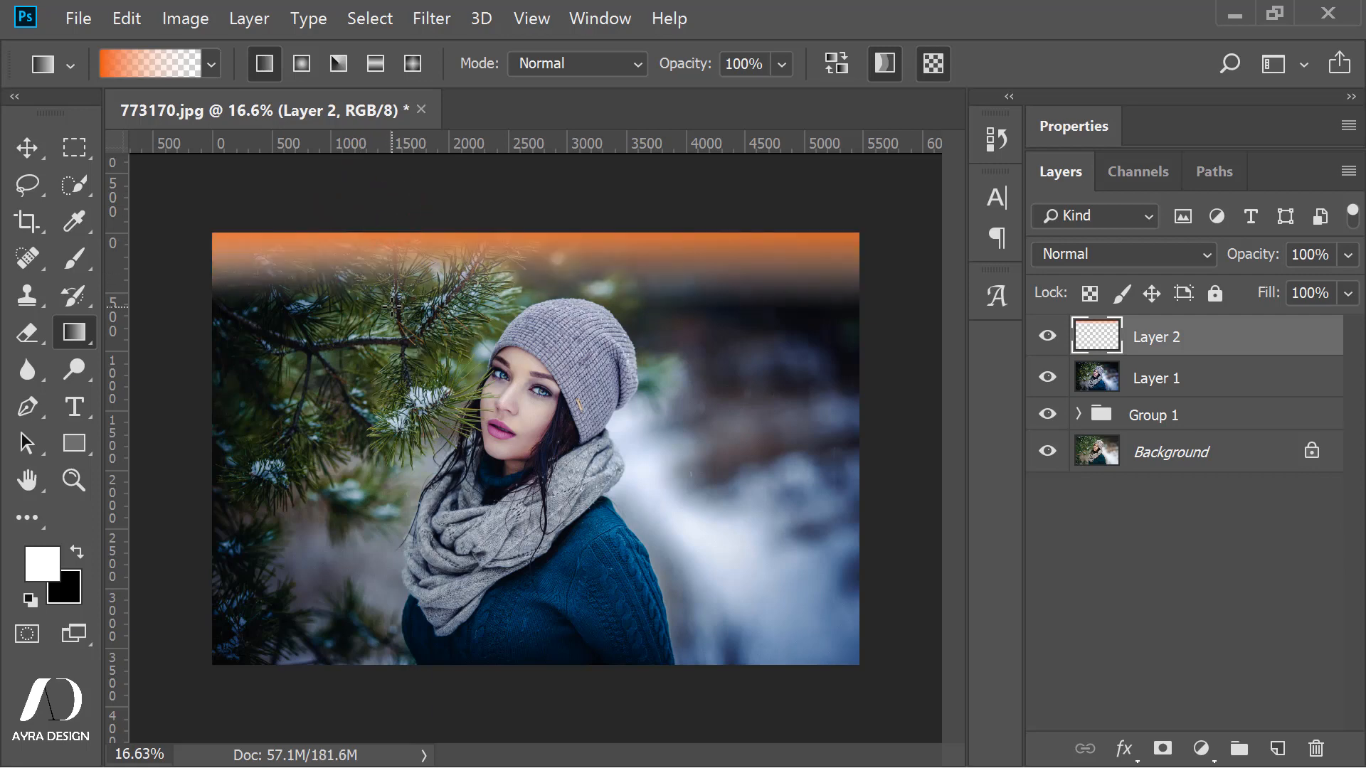
key(ctrl+z)
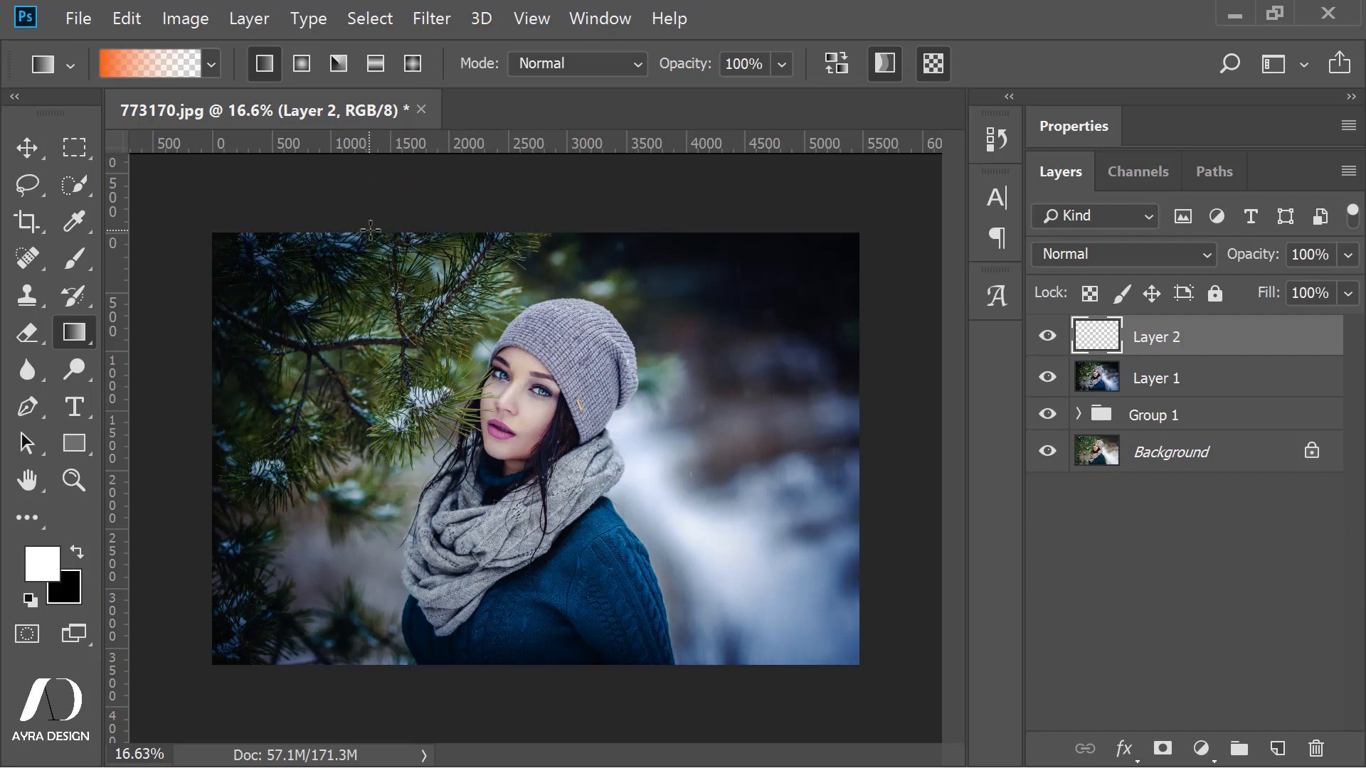
- Draw overlapping radial orange-to-transparent glows along the photo's upper edge, from the pine branches to above the hat, undoing unwanted attempts
click(303, 64)
drag(357, 207, 358, 309)
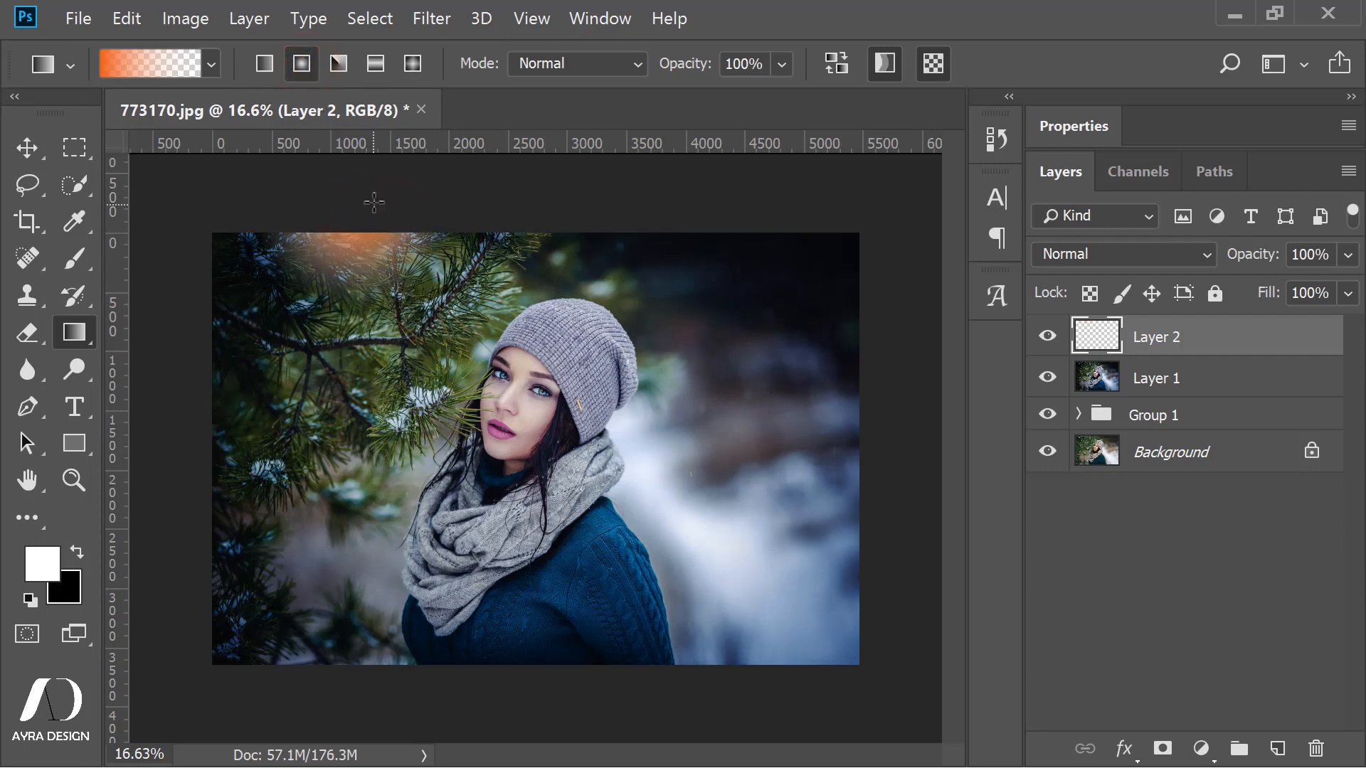
drag(373, 202, 359, 366)
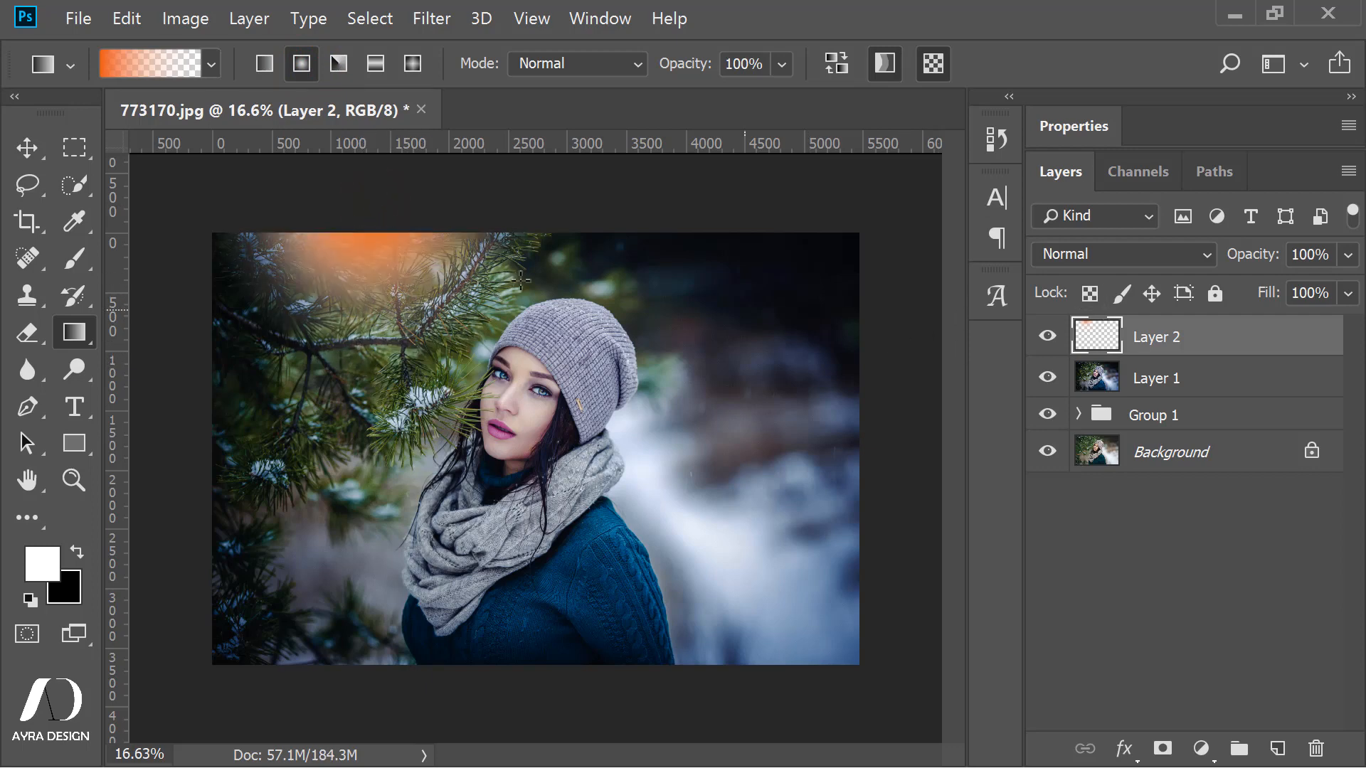
drag(534, 211, 372, 318)
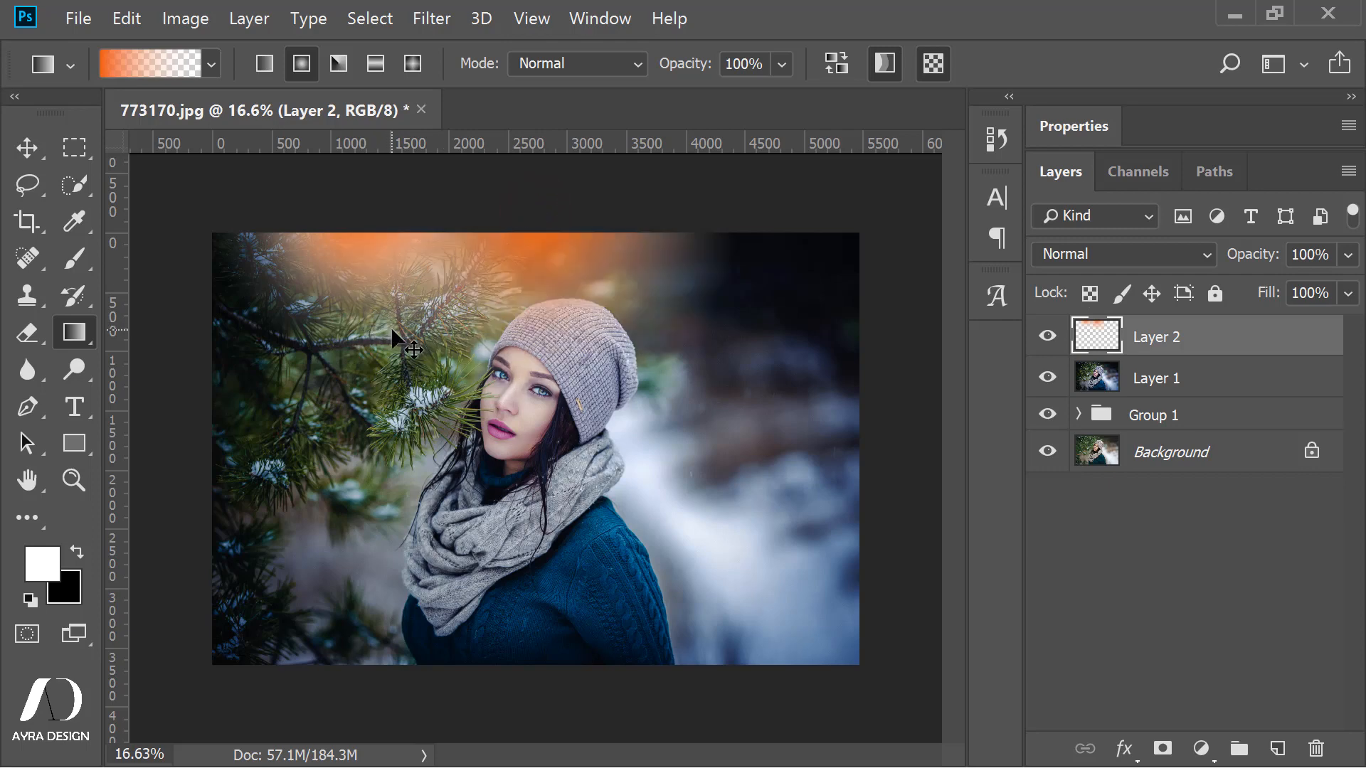
key(ctrl+z)
drag(353, 207, 355, 411)
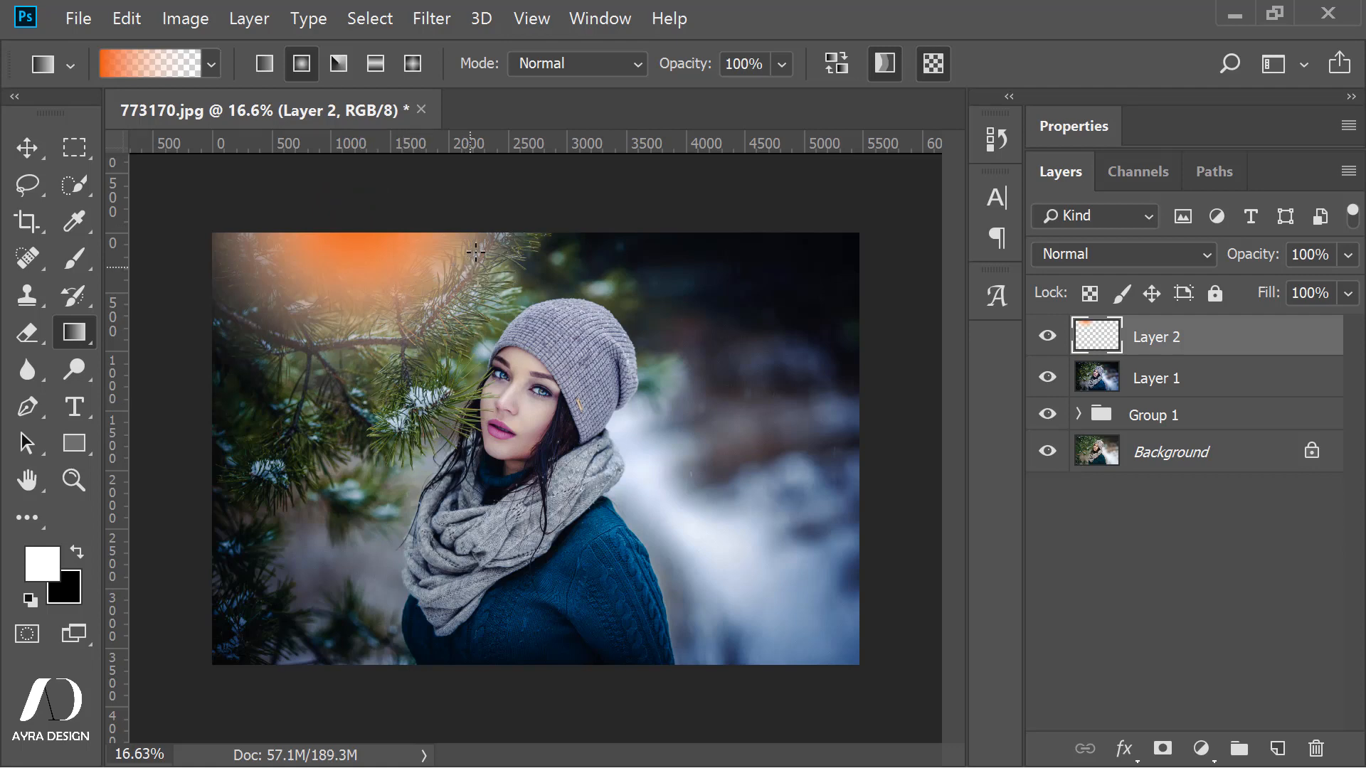
key(ctrl+z)
drag(520, 206, 387, 306)
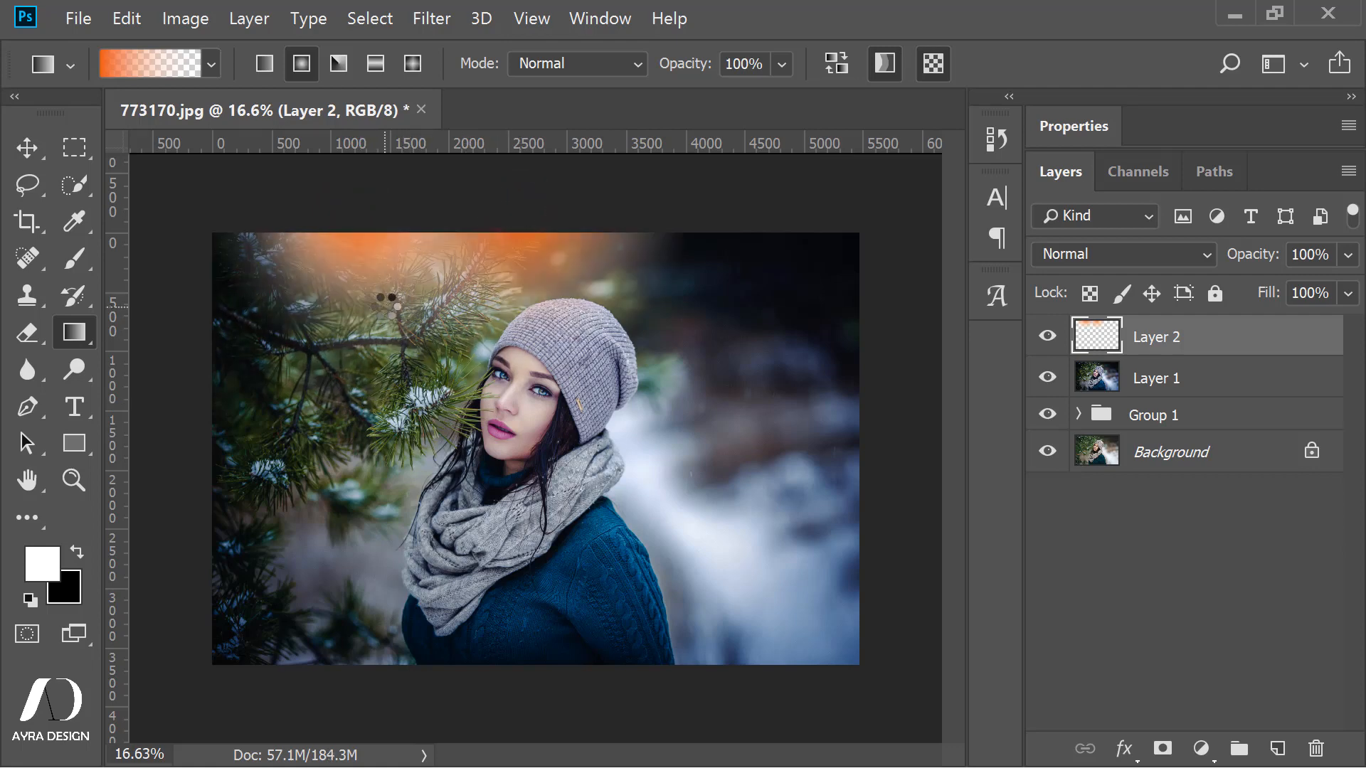
drag(446, 207, 443, 306)
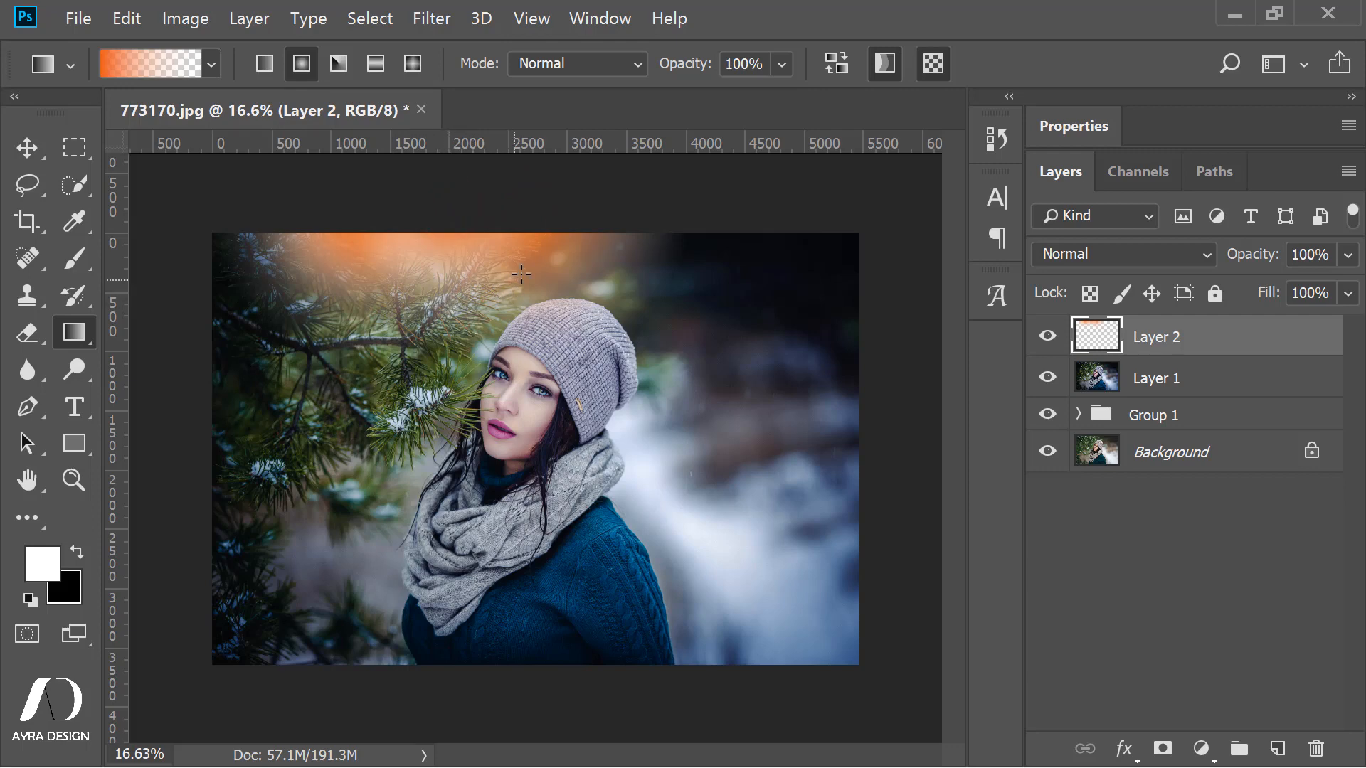
- Set the orange glow layer's blend mode to Screen and its opacity to 73%
click(1077, 262)
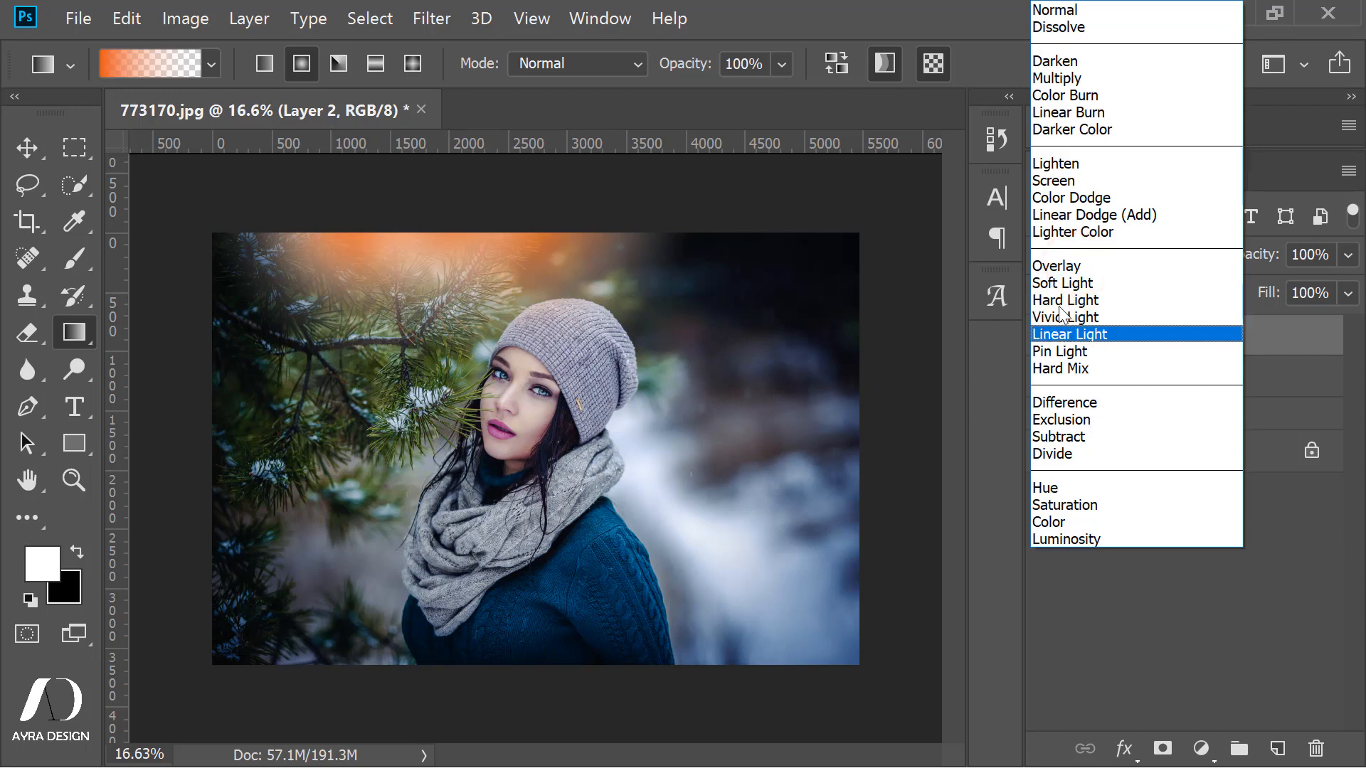
click(1062, 182)
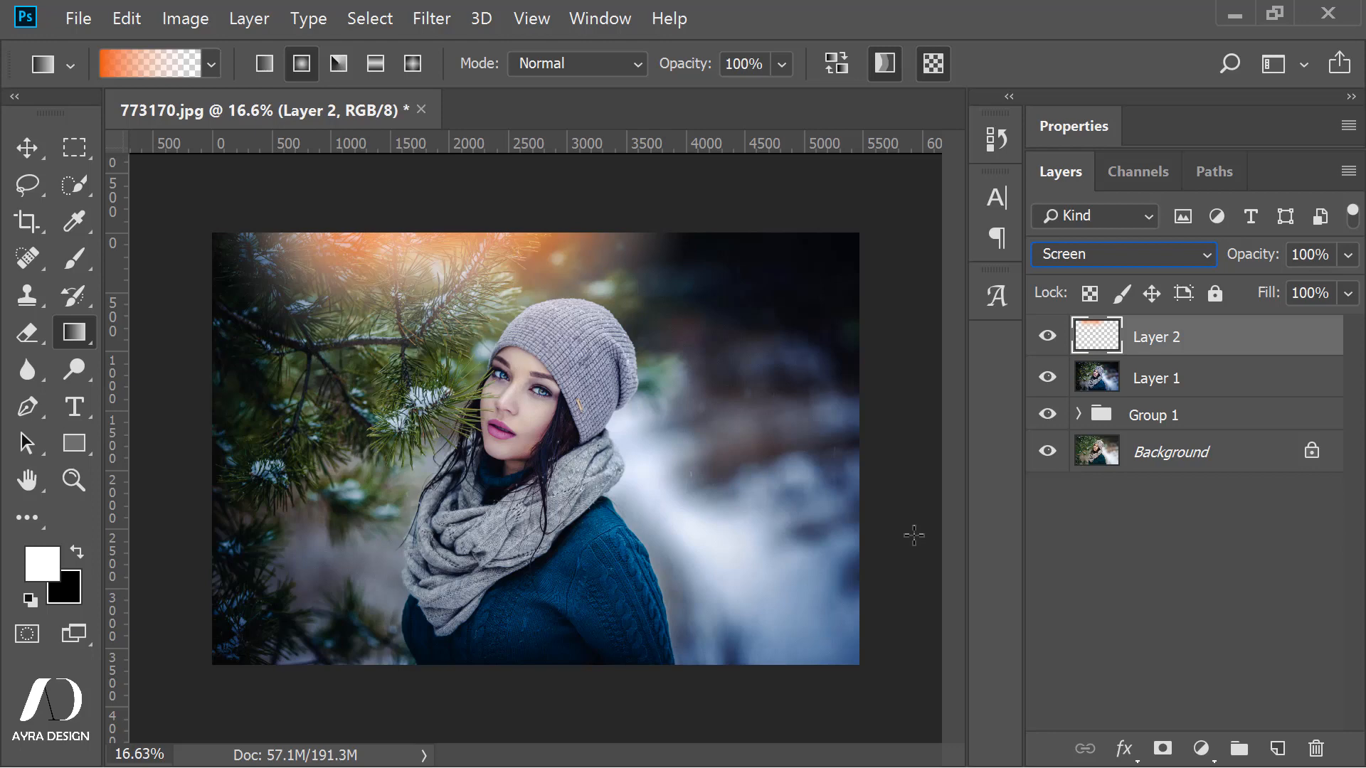
drag(1253, 255, 1217, 261)
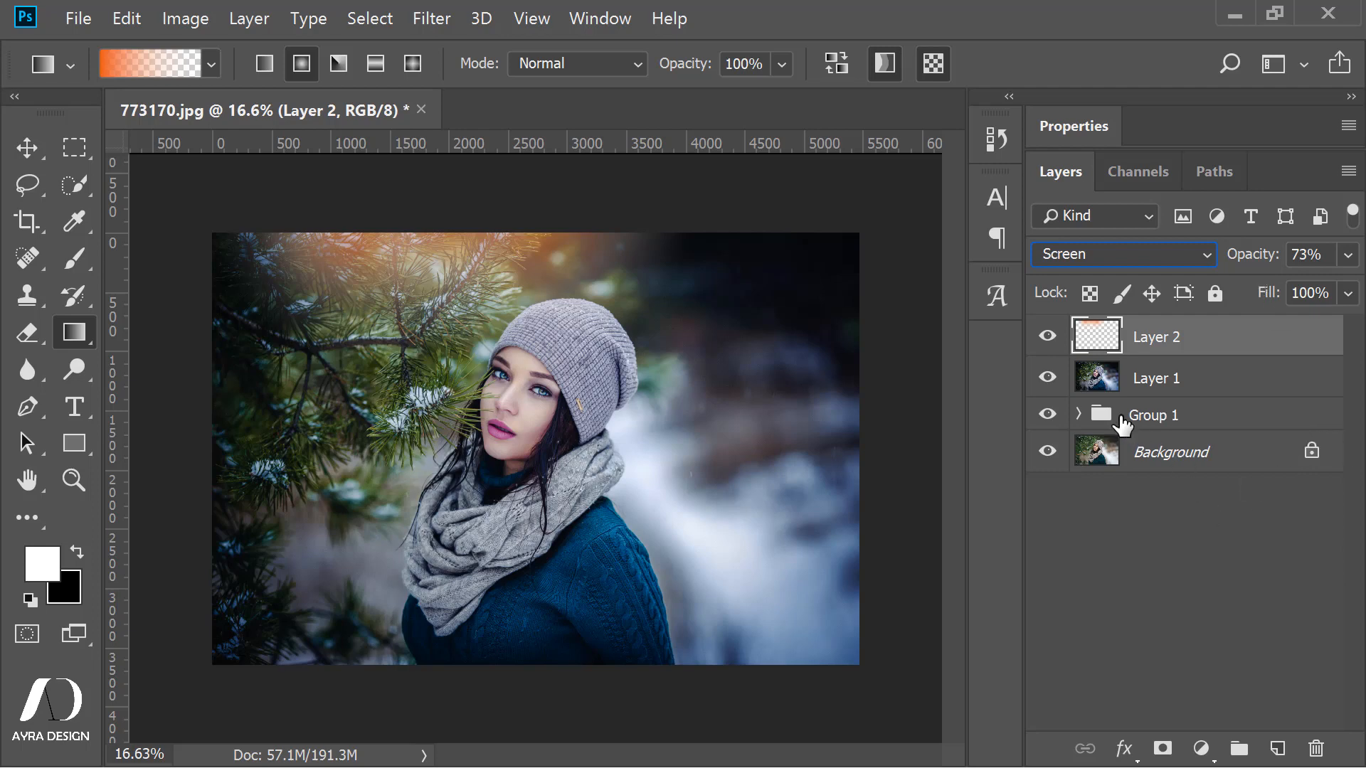
- Add a Brightness/Contrast adjustment layer with brightness 6 and contrast 16
key(ctrl+0)
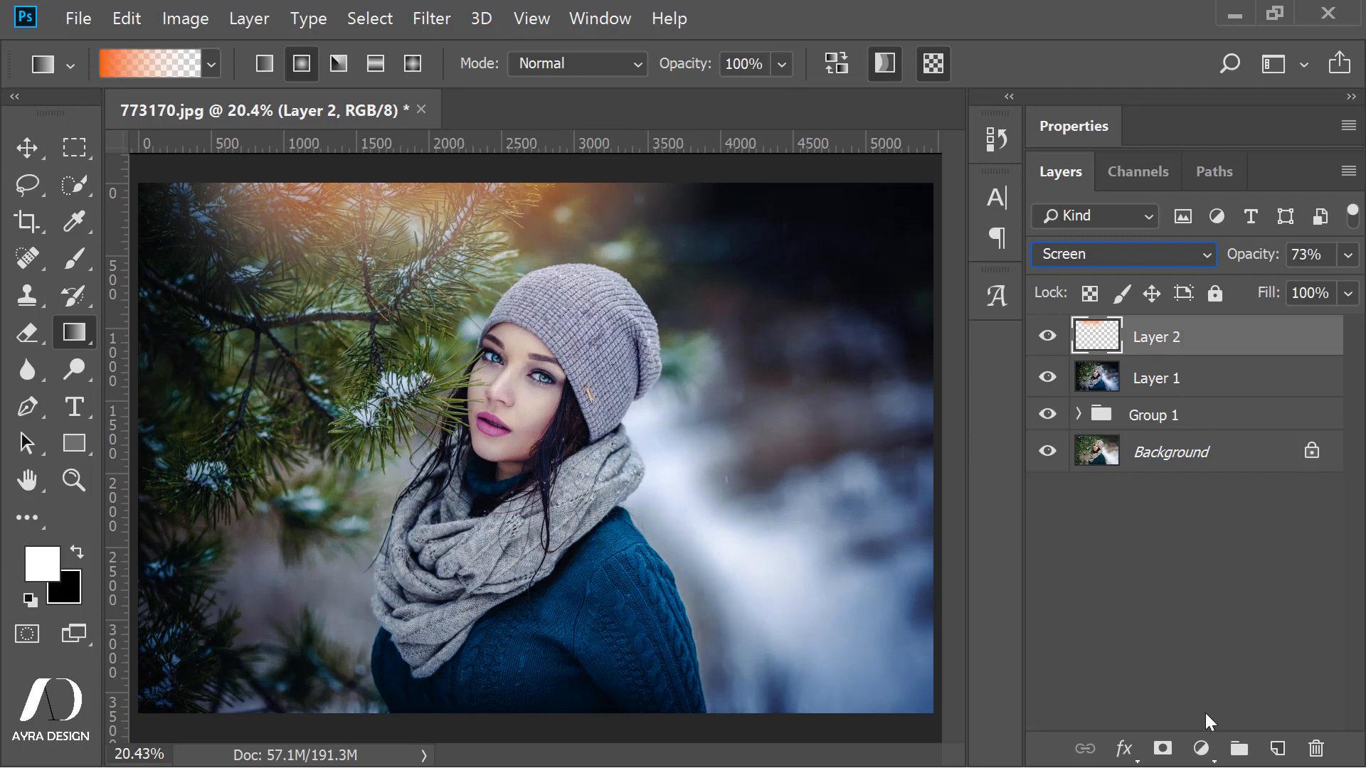
click(1200, 749)
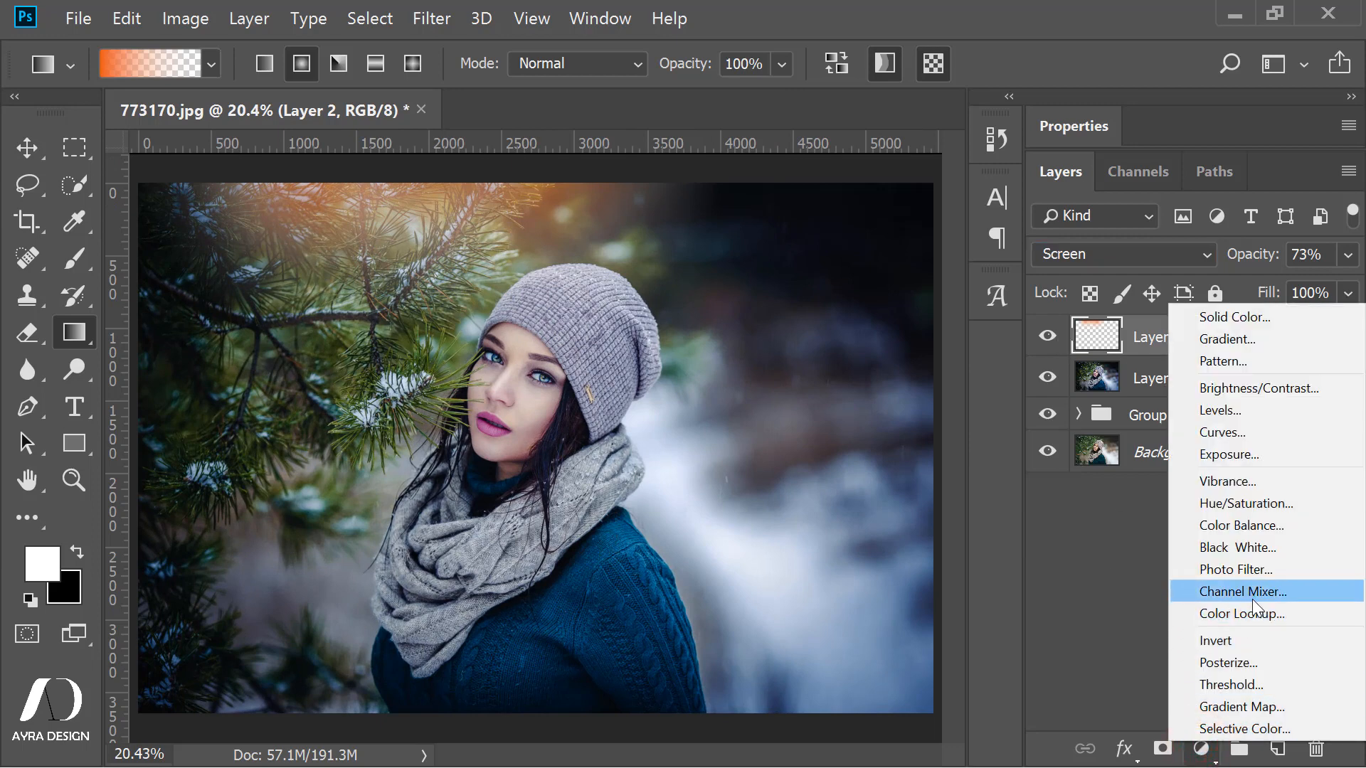
click(1258, 384)
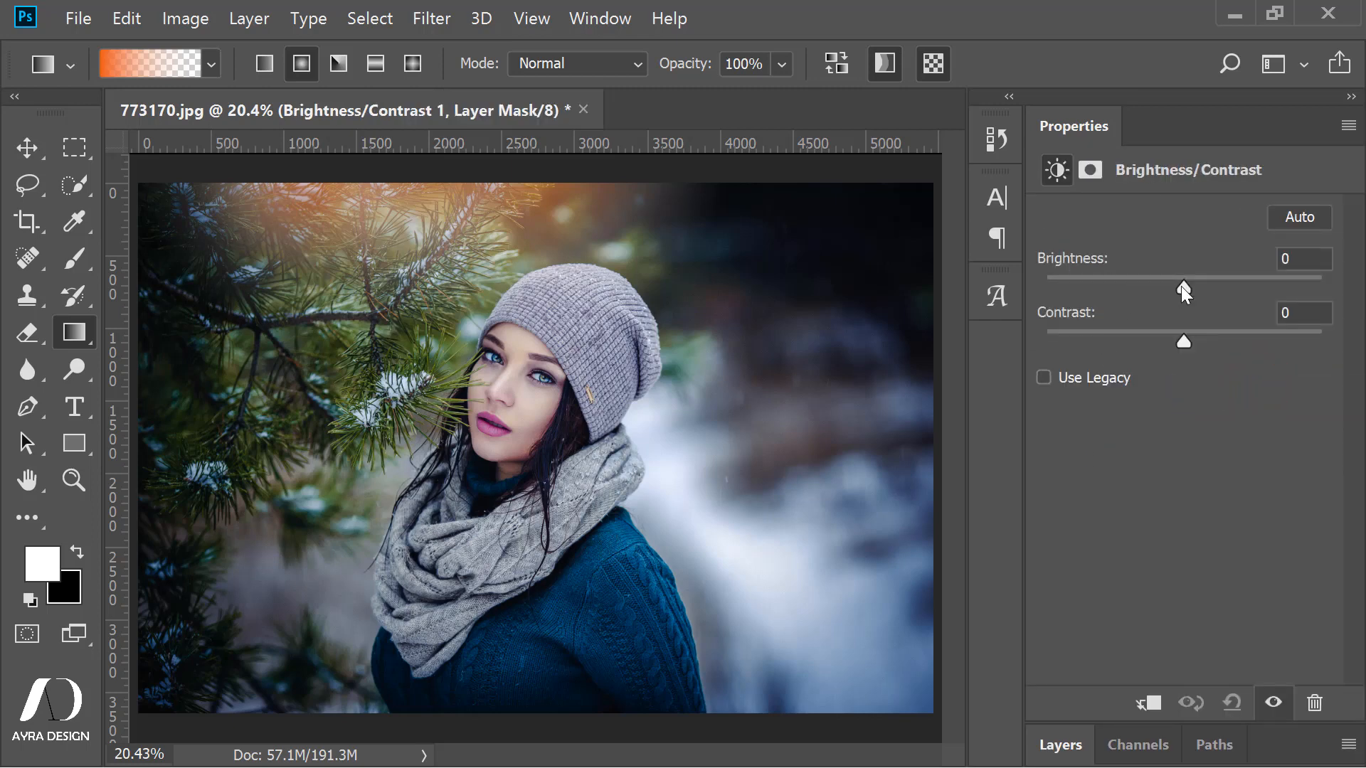
drag(1183, 287, 1190, 289)
drag(1181, 342, 1207, 358)
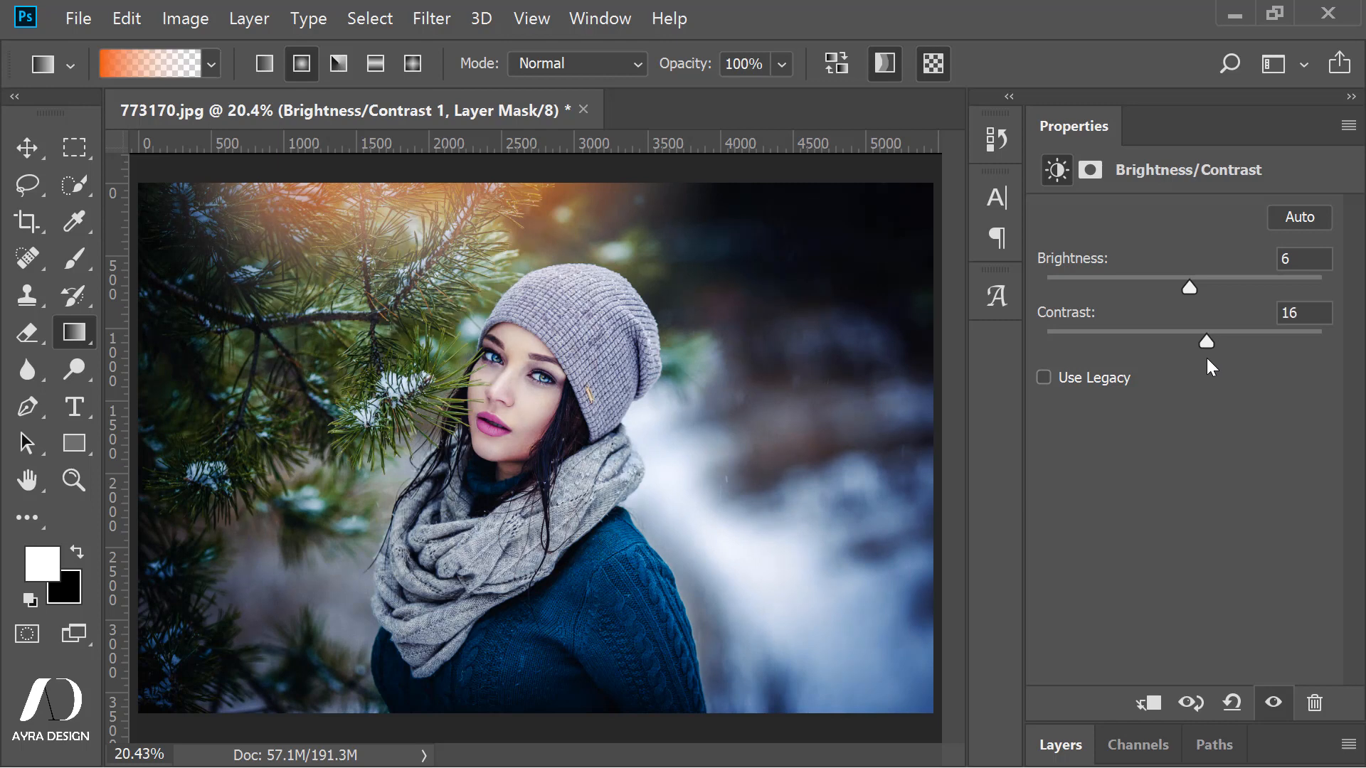
- Group the Brightness/Contrast layer, Layer 2 and Layer 1, and stamp everything visible onto a new top layer
click(1061, 744)
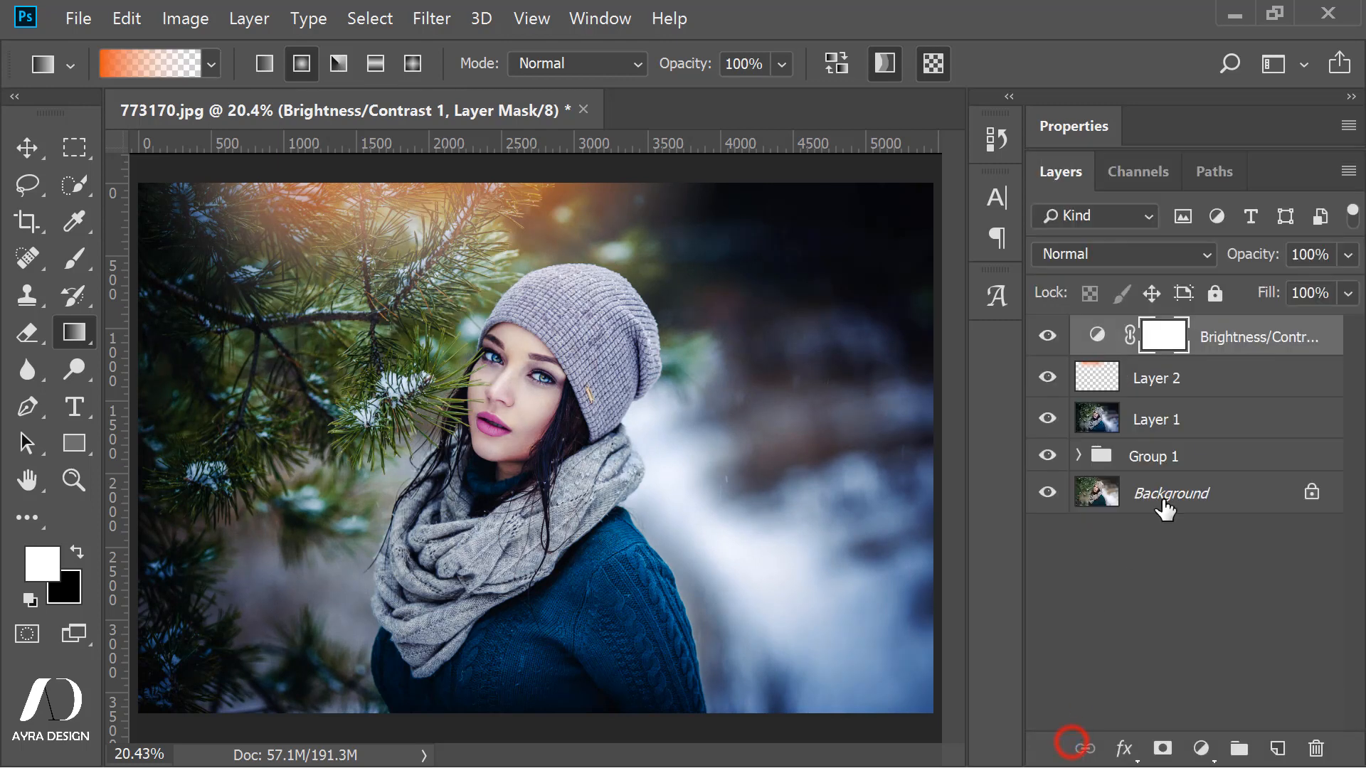
shift+click(1192, 419)
key(ctrl+g)
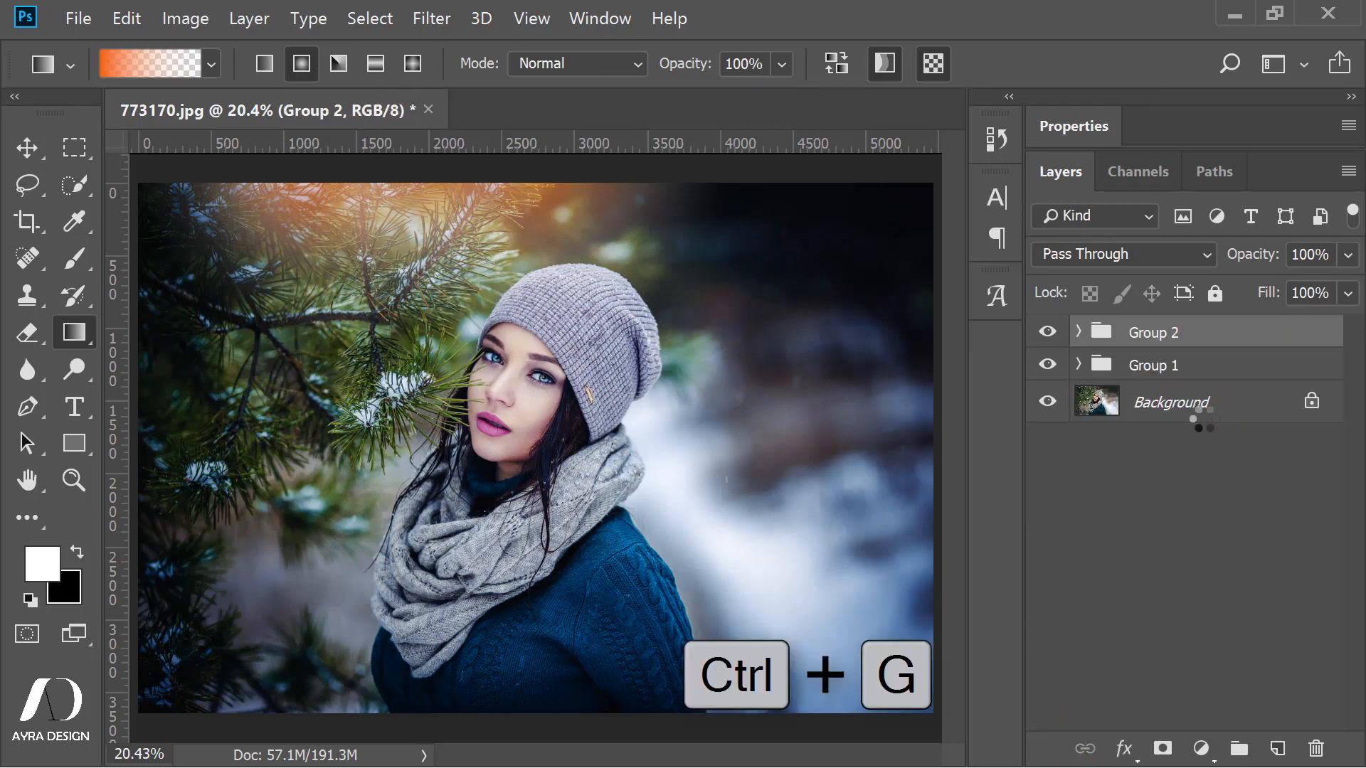
key(ctrl+shift+alt+e)
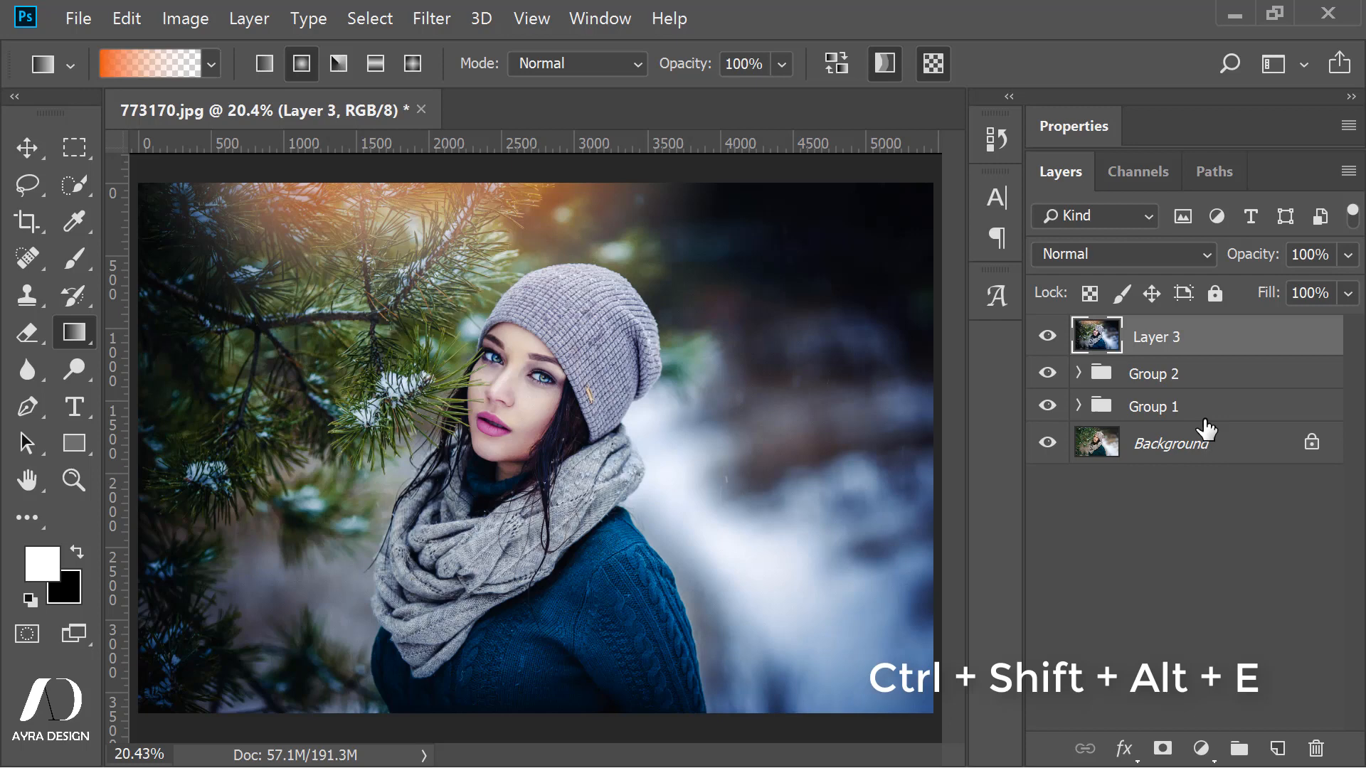
- Hide both groups and toggle the top merged layer's visibility to compare the final grade with the original
click(1047, 373)
click(1049, 405)
click(1047, 336)
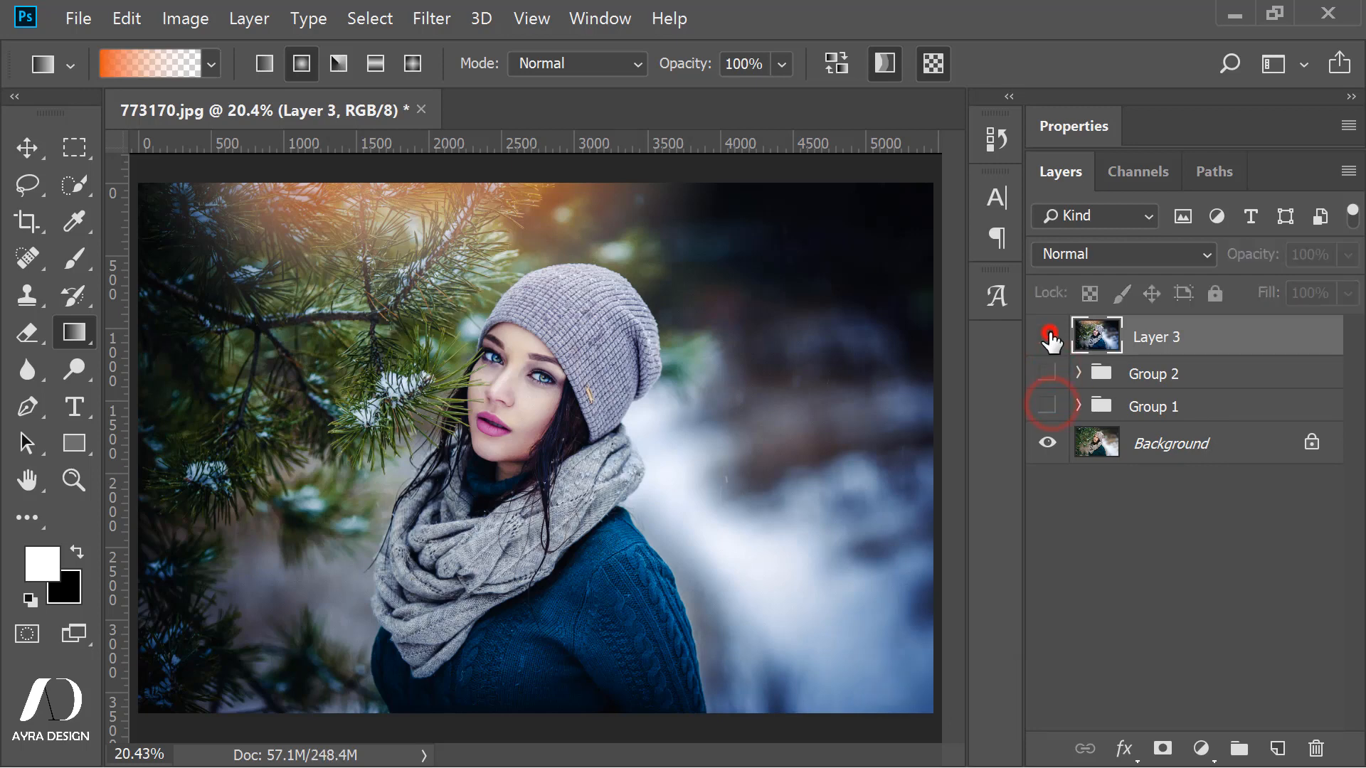
click(1047, 337)
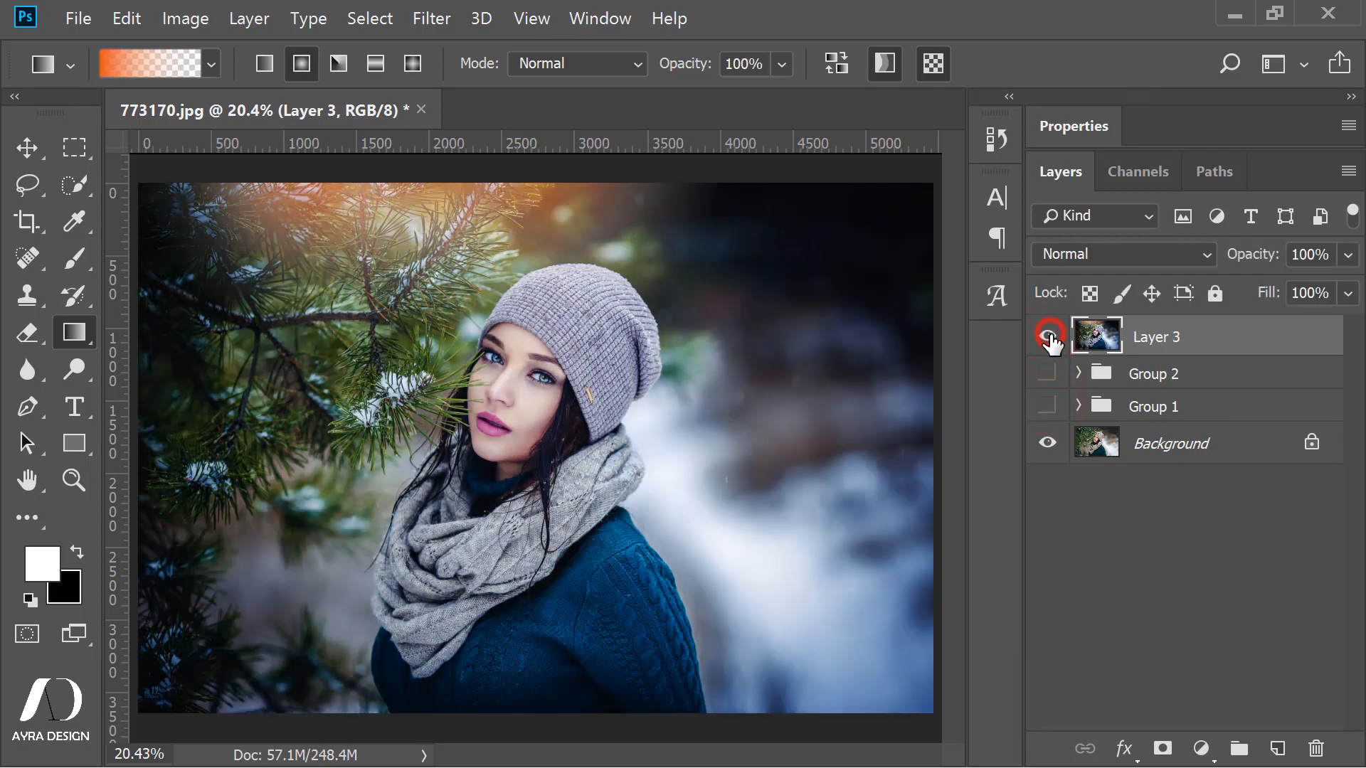
click(1048, 337)
click(1048, 337)
click(1048, 337)
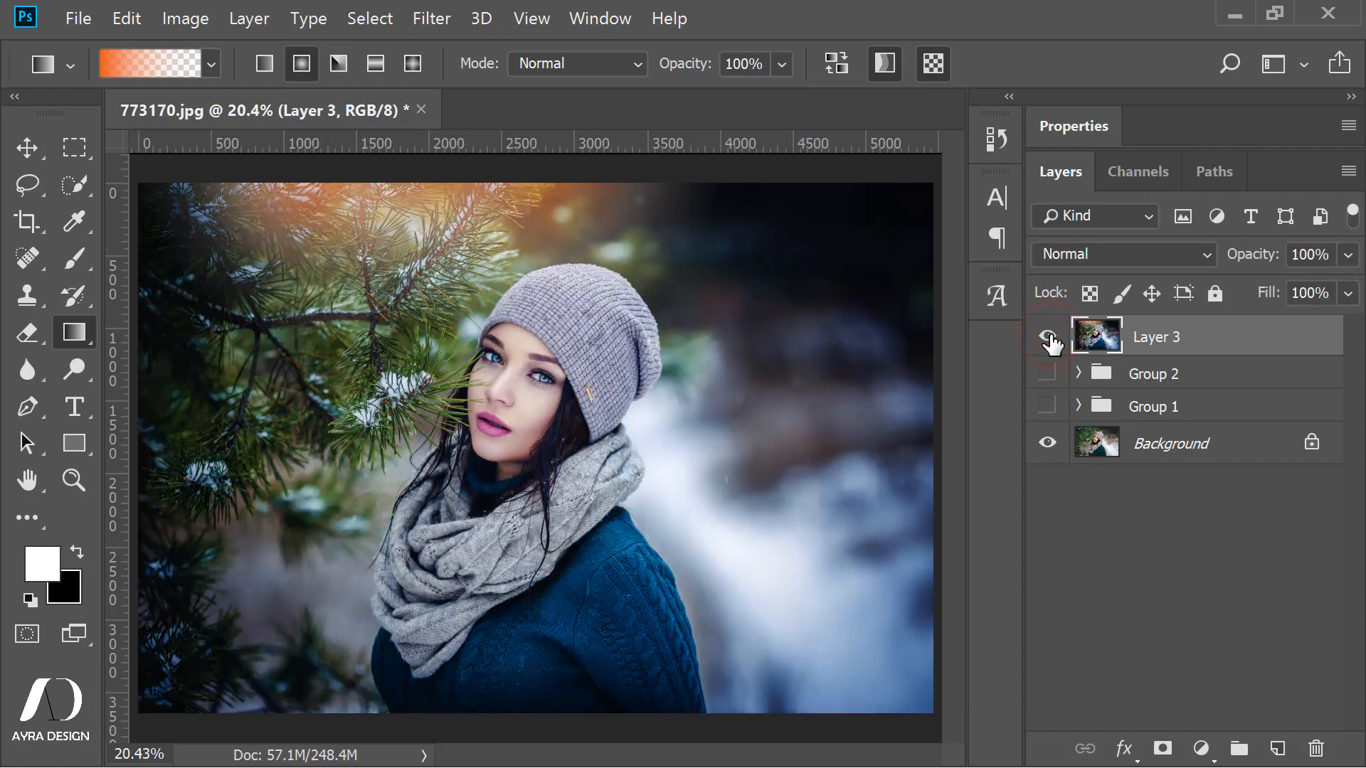